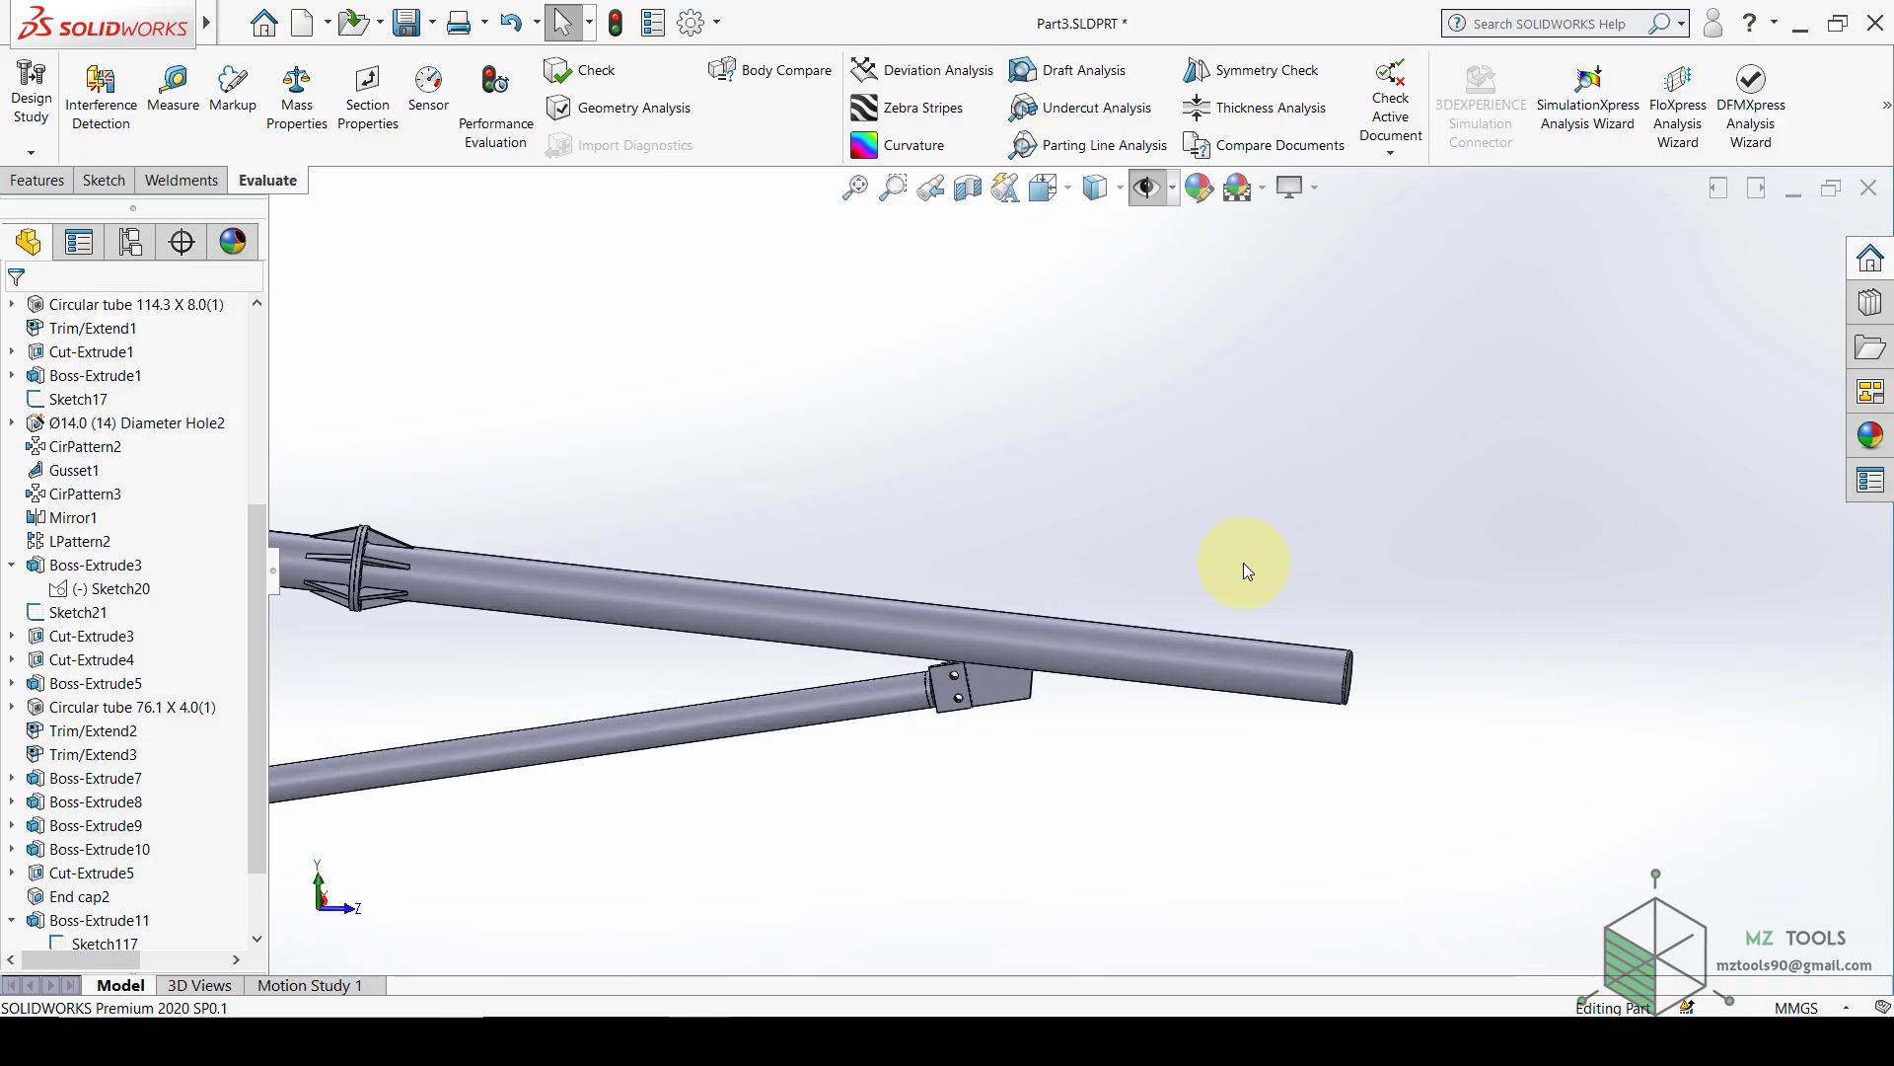
- Start a sketch on the end cap face of the 114.3 mm tube and orient the view normal to it
middle_click_drag(1281, 606, 1223, 628)
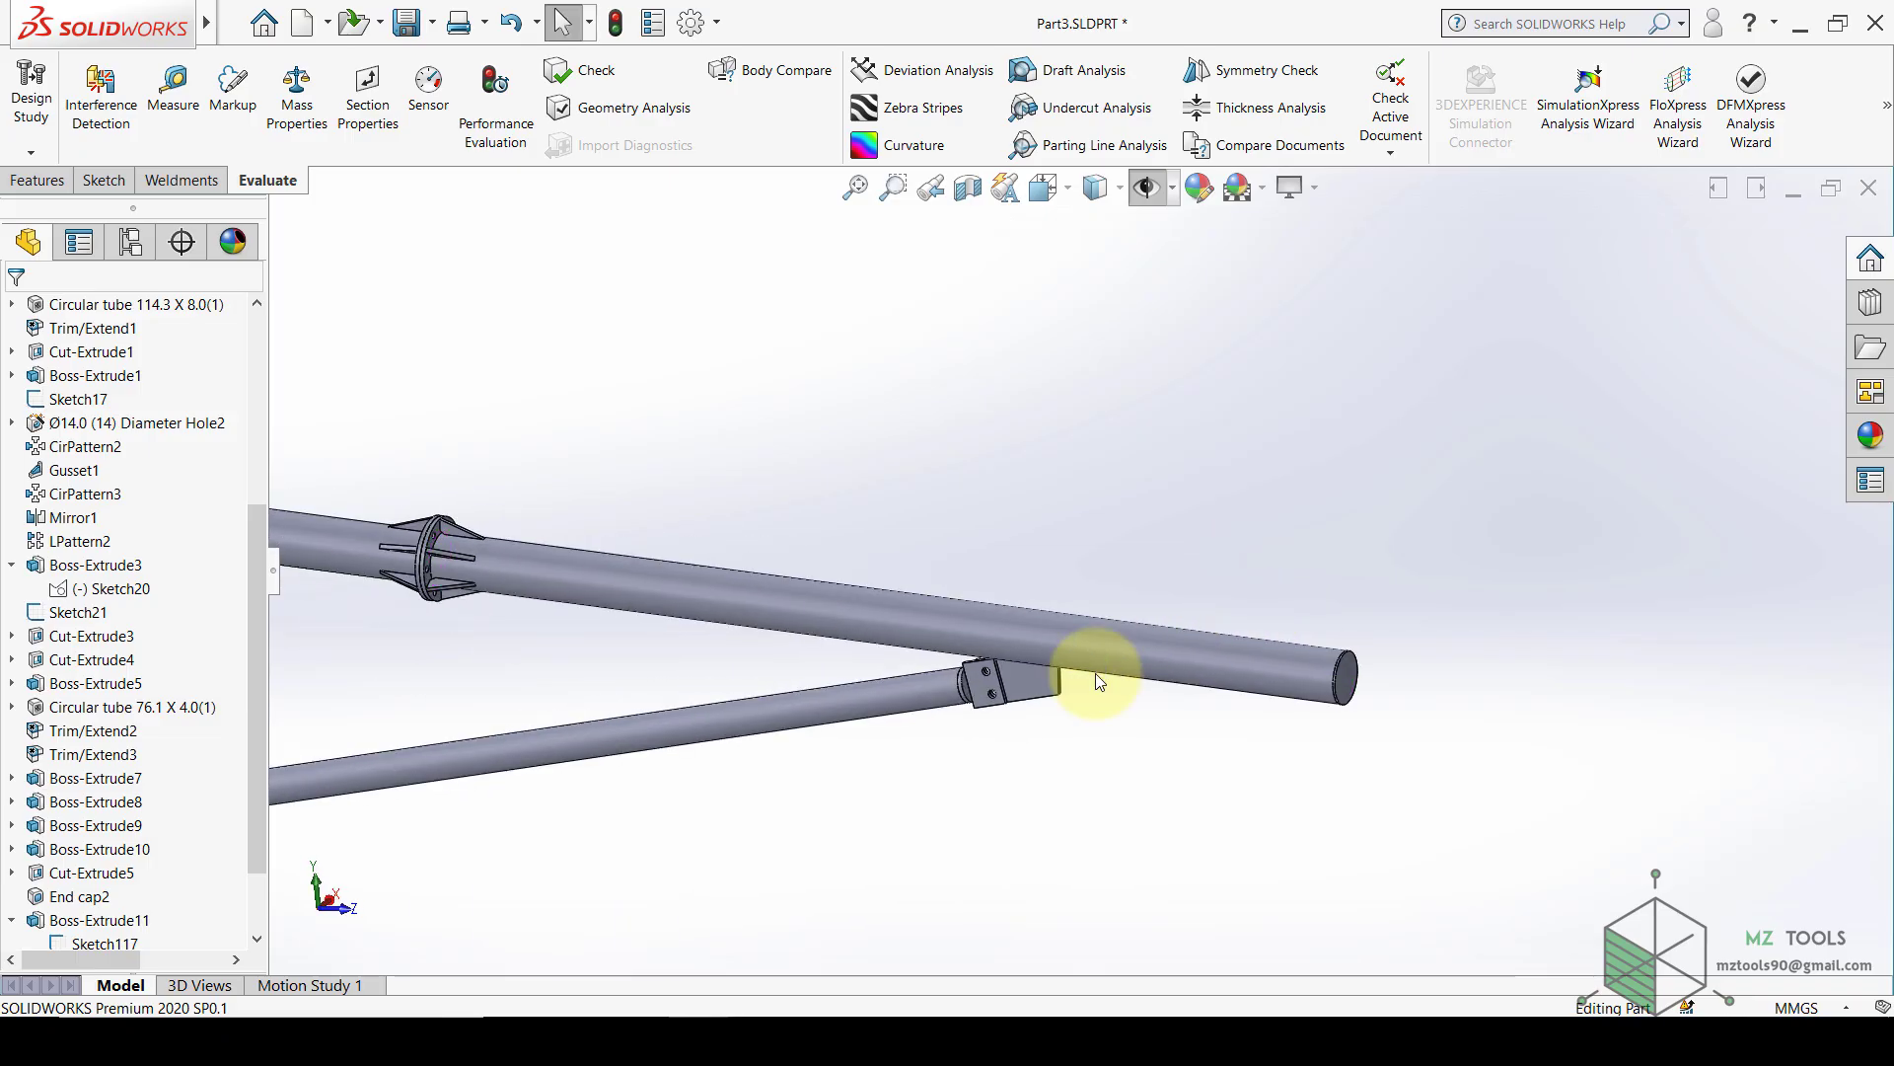
scroll(1174, 641, "down", 5)
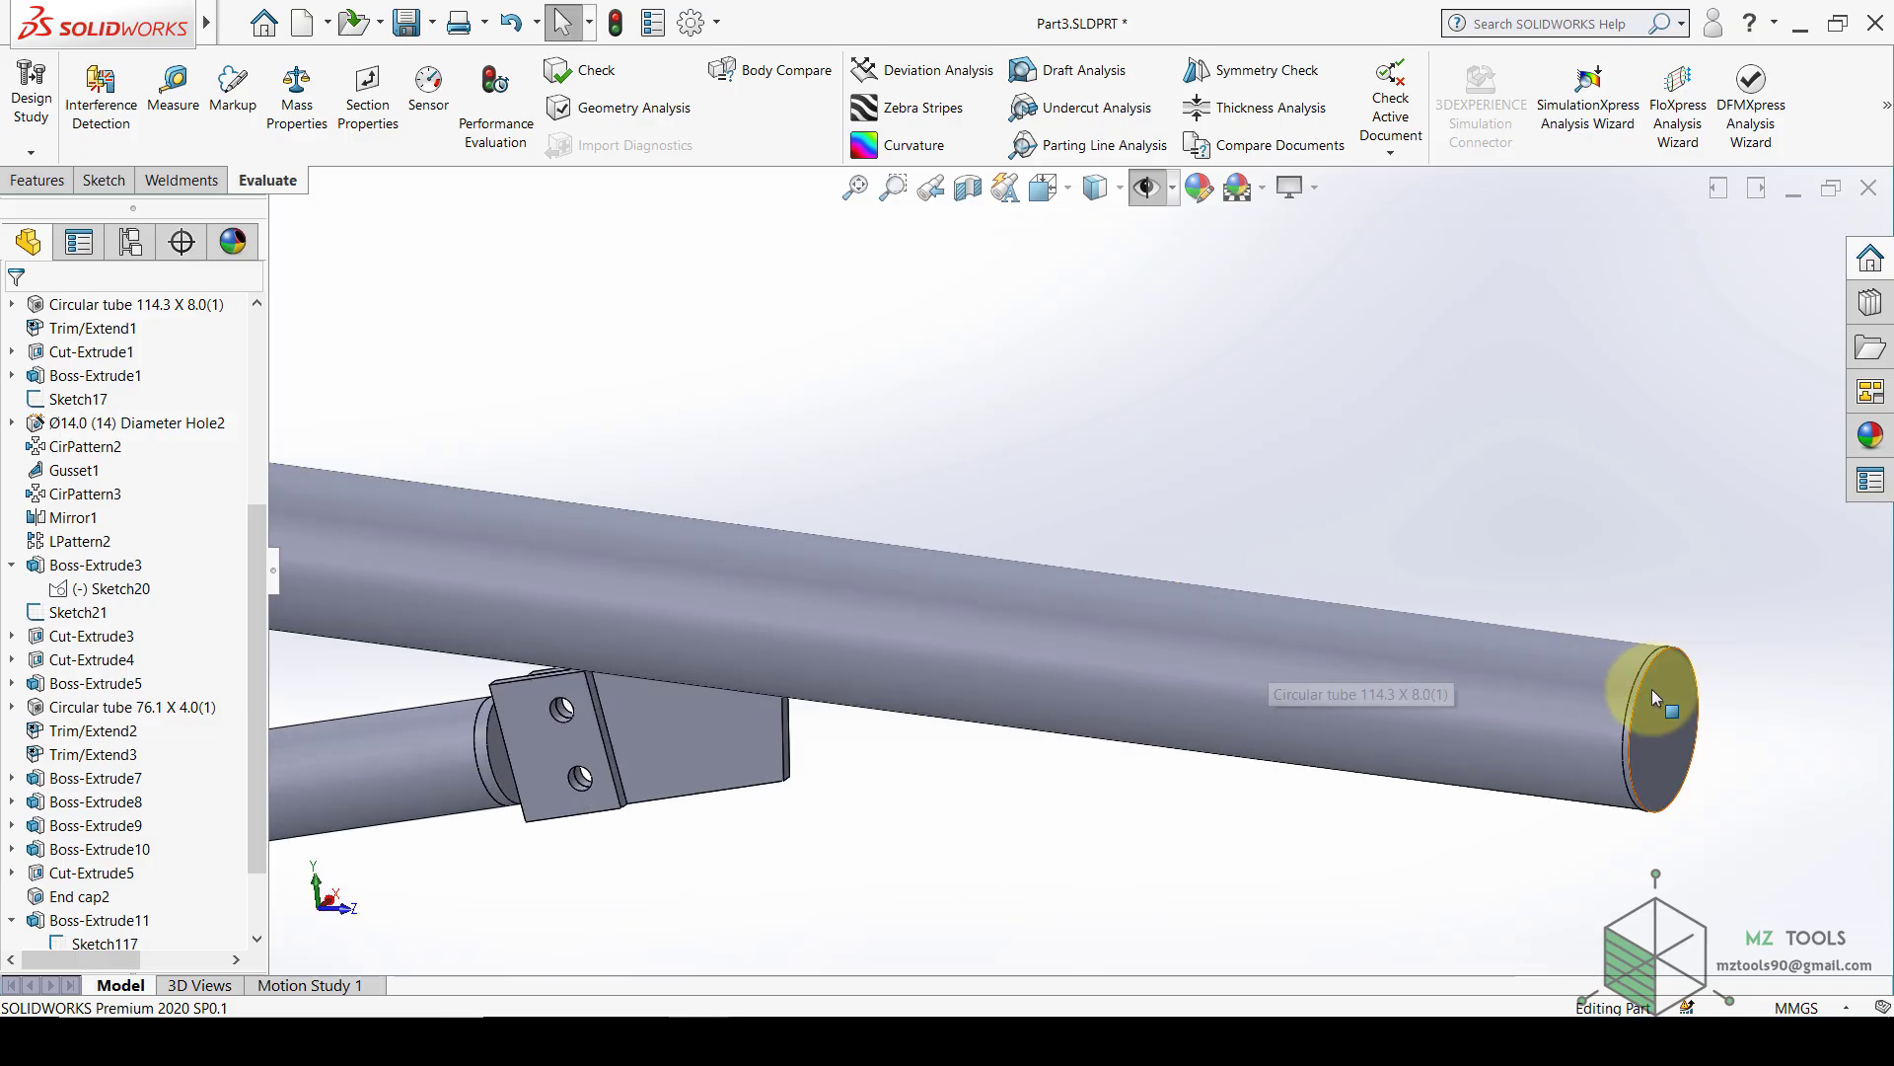
left_click(1655, 691)
left_click(1730, 642)
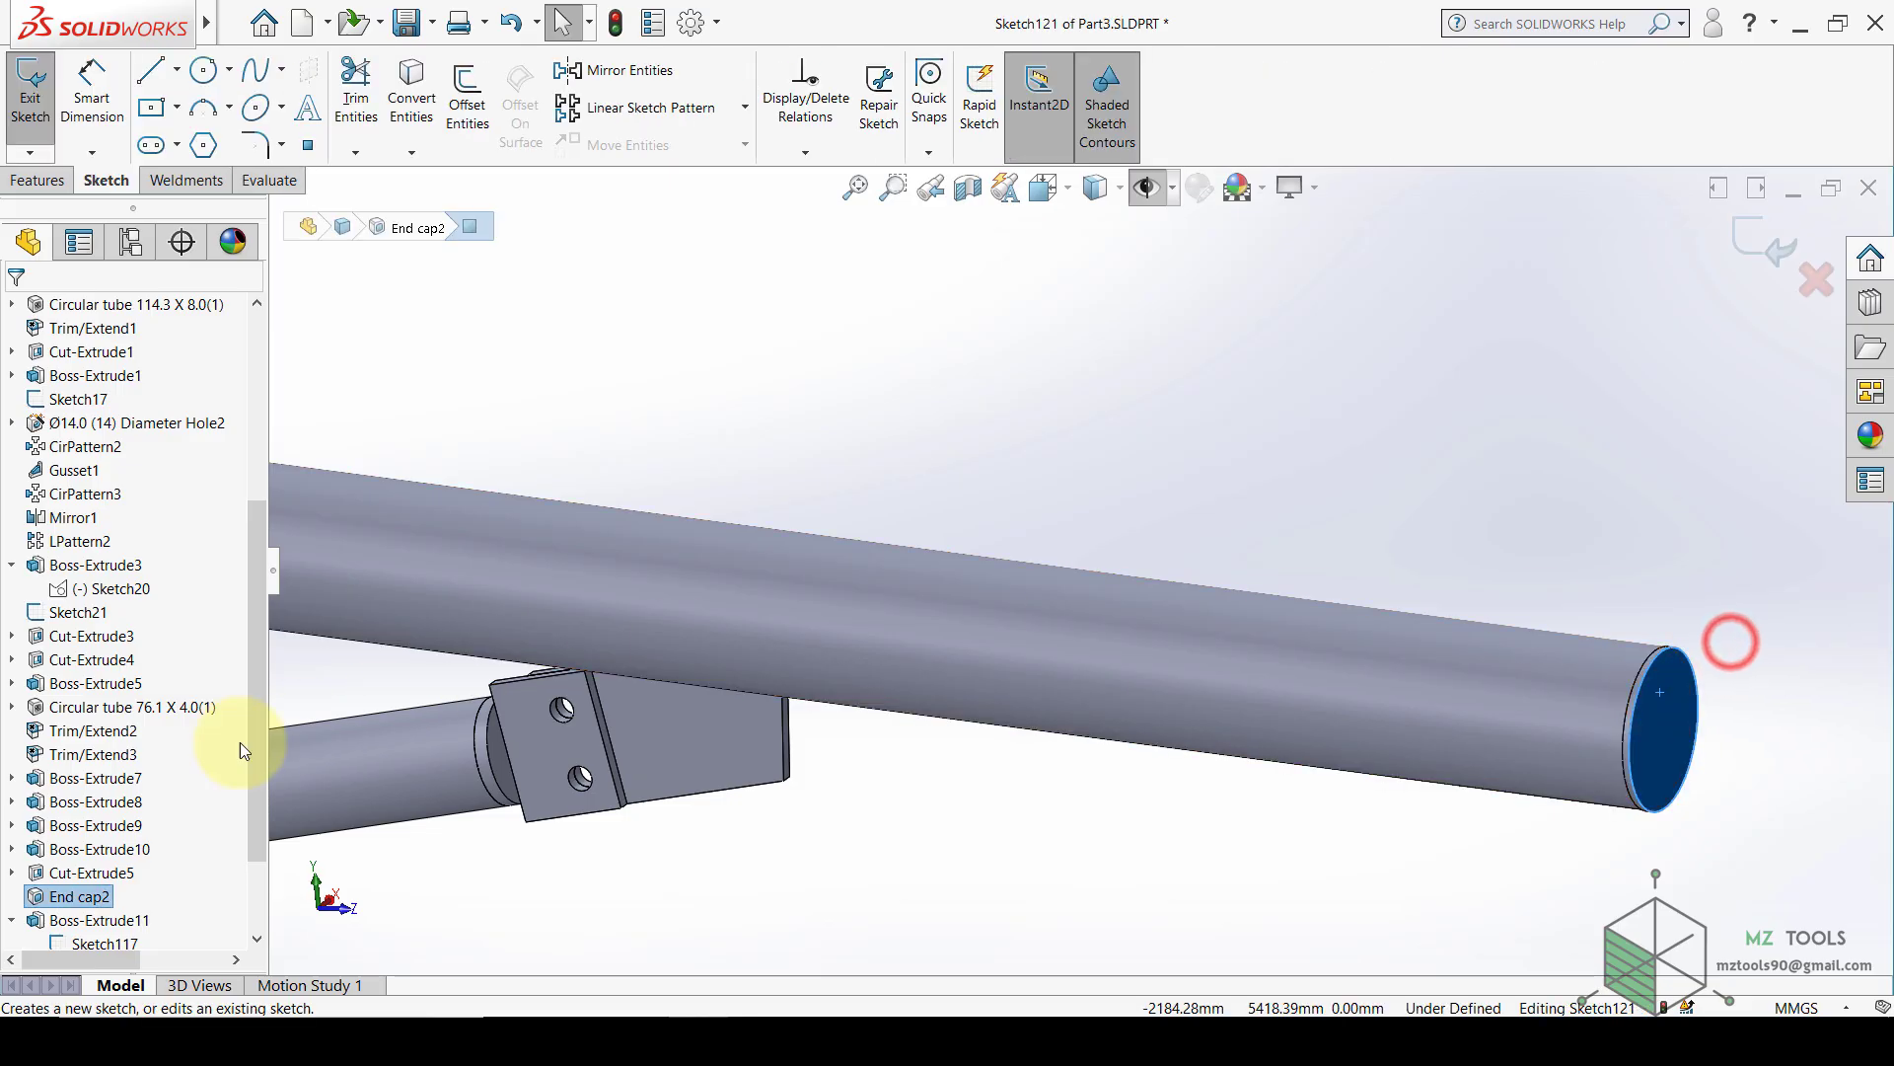
scroll(202, 775, "down", 2)
left_click(103, 920)
left_click(153, 883)
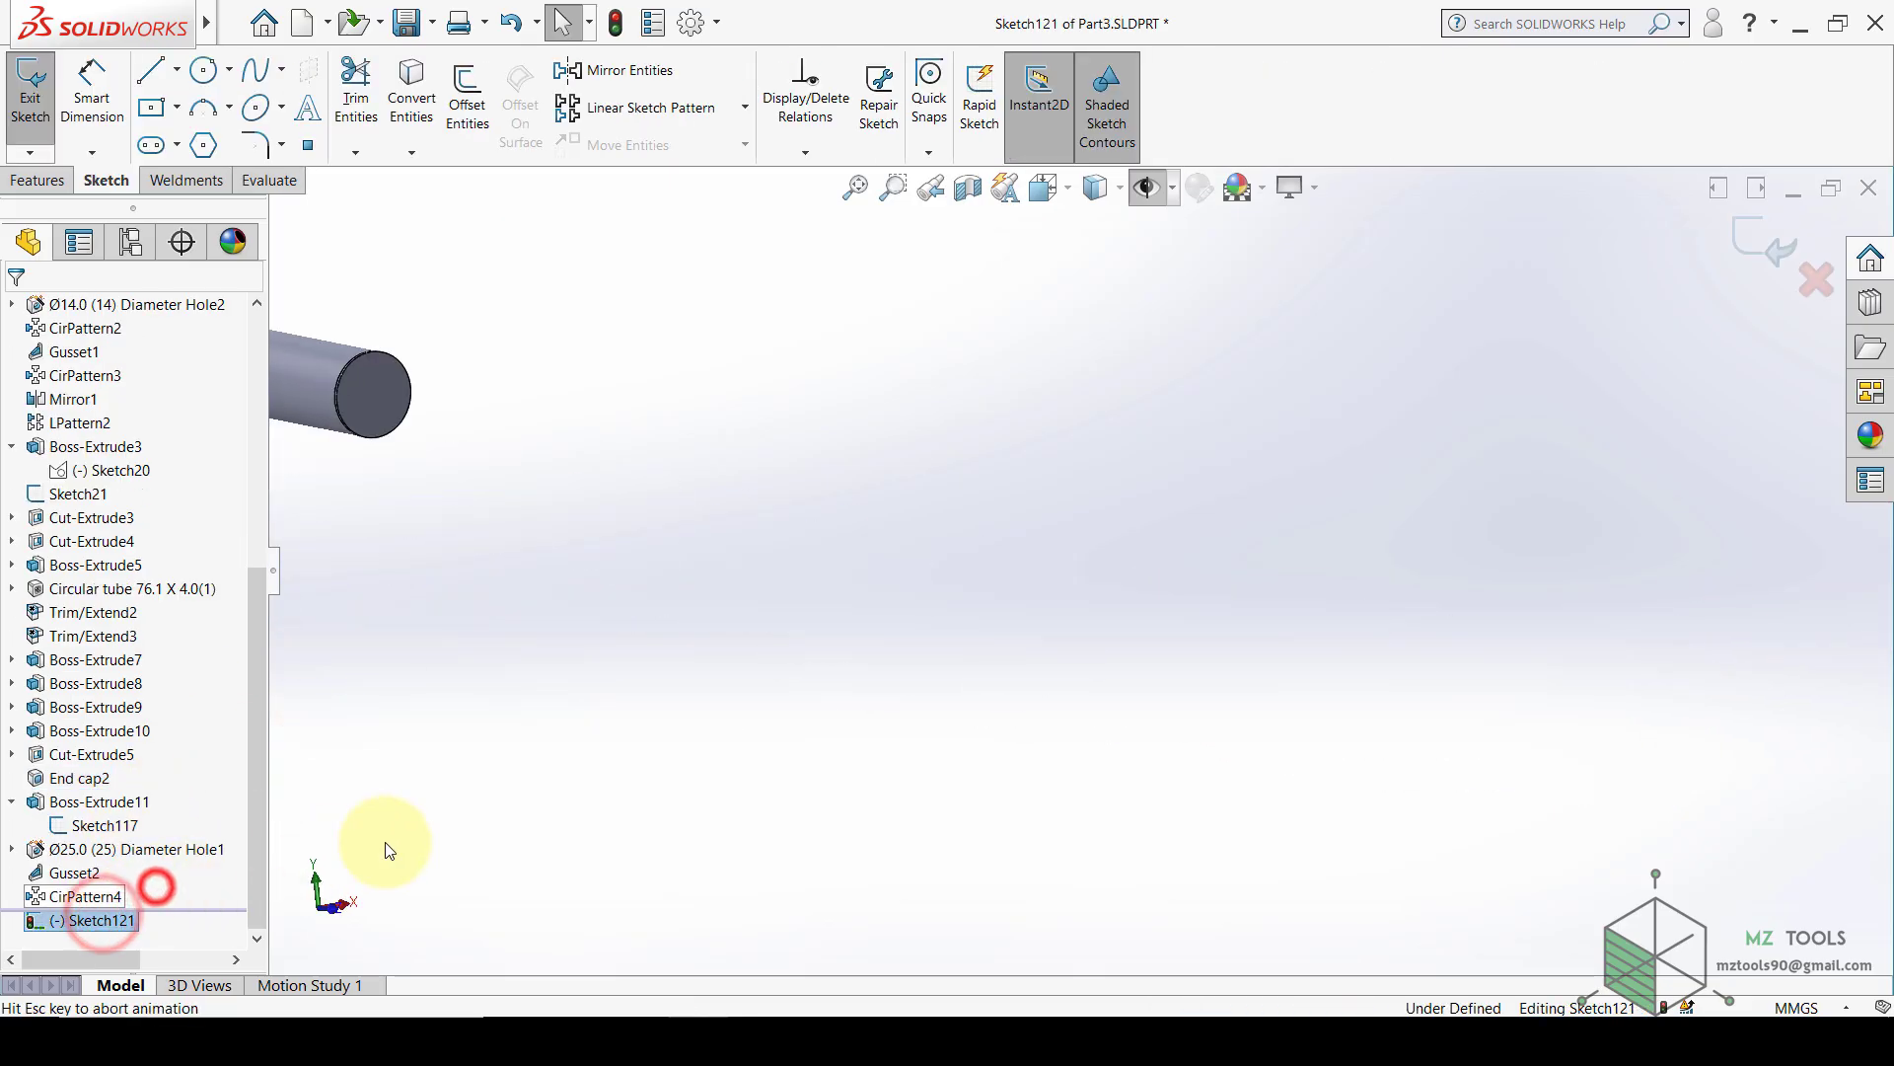
scroll(1066, 453, "down", 10)
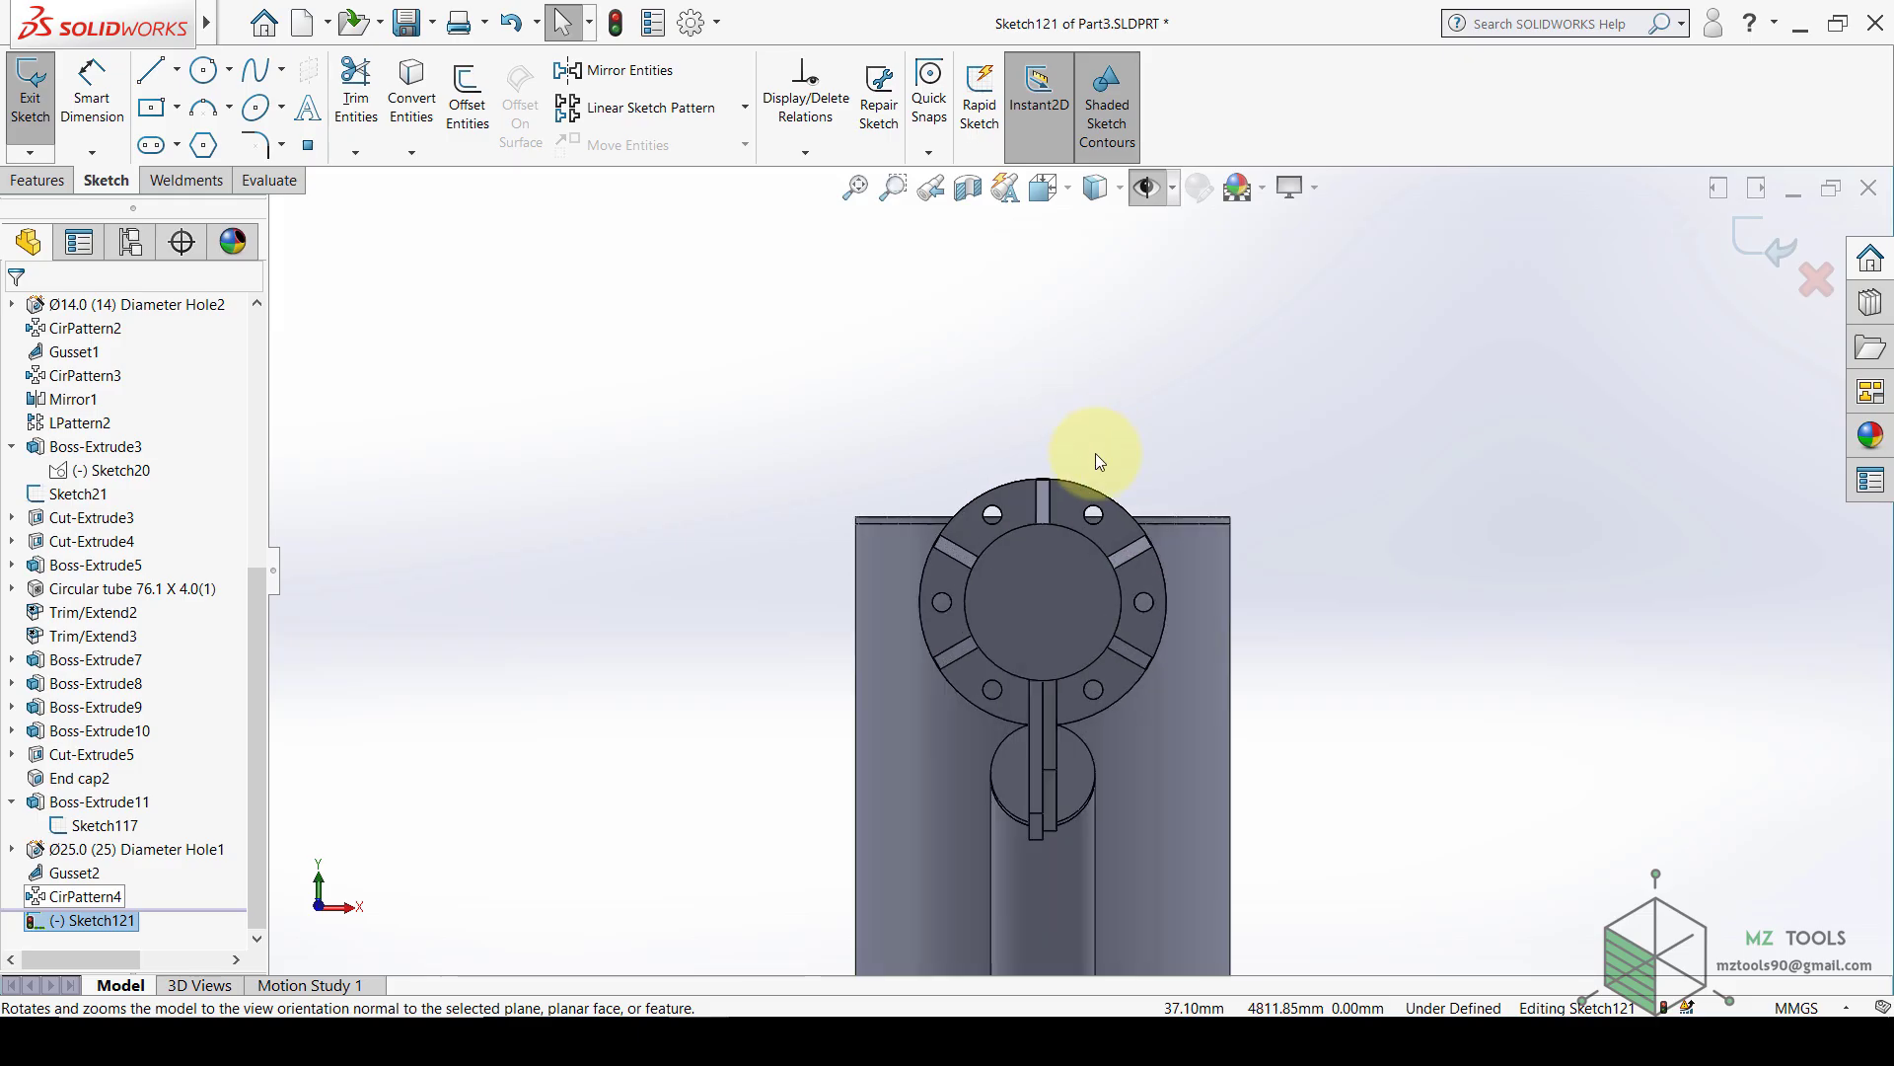
- Draw a vertical centerline from the end cap's centre upward, ending about 95 mm above the cap's circular edge
left_click(176, 69)
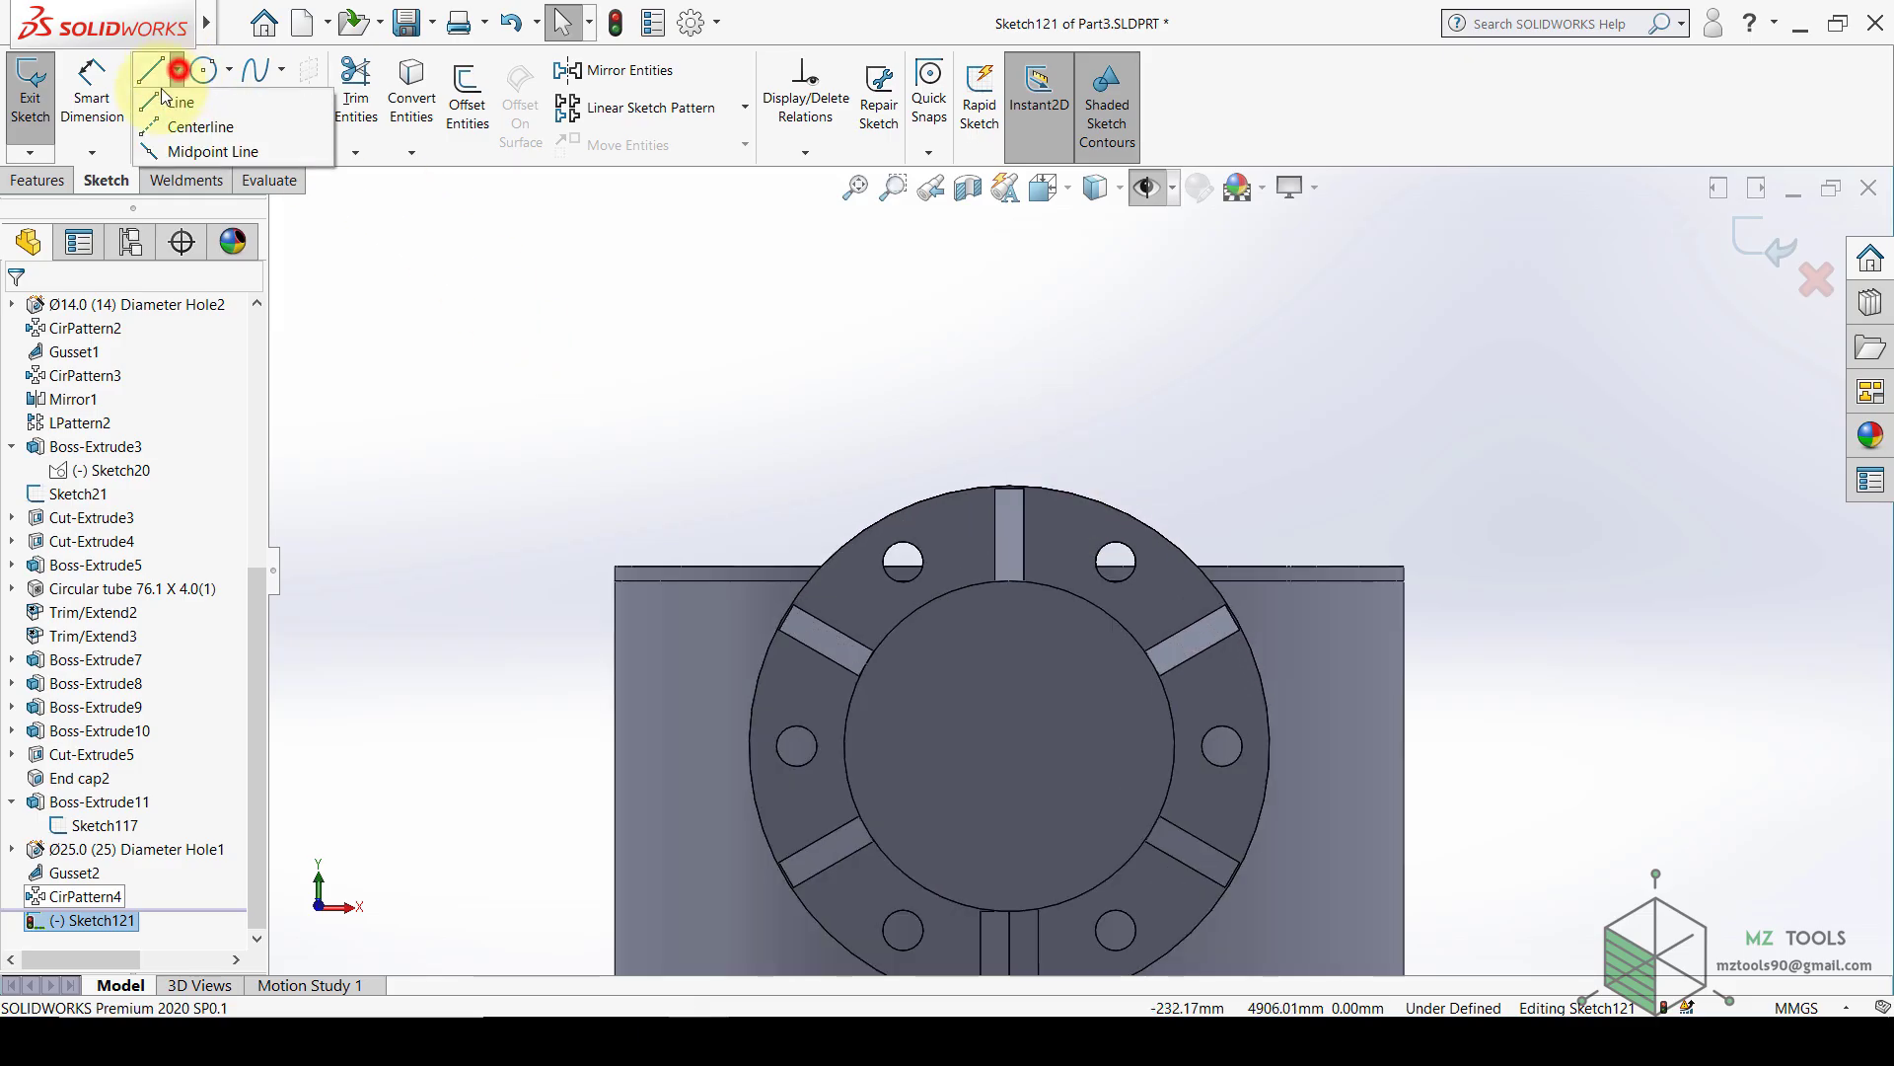
left_click(150, 126)
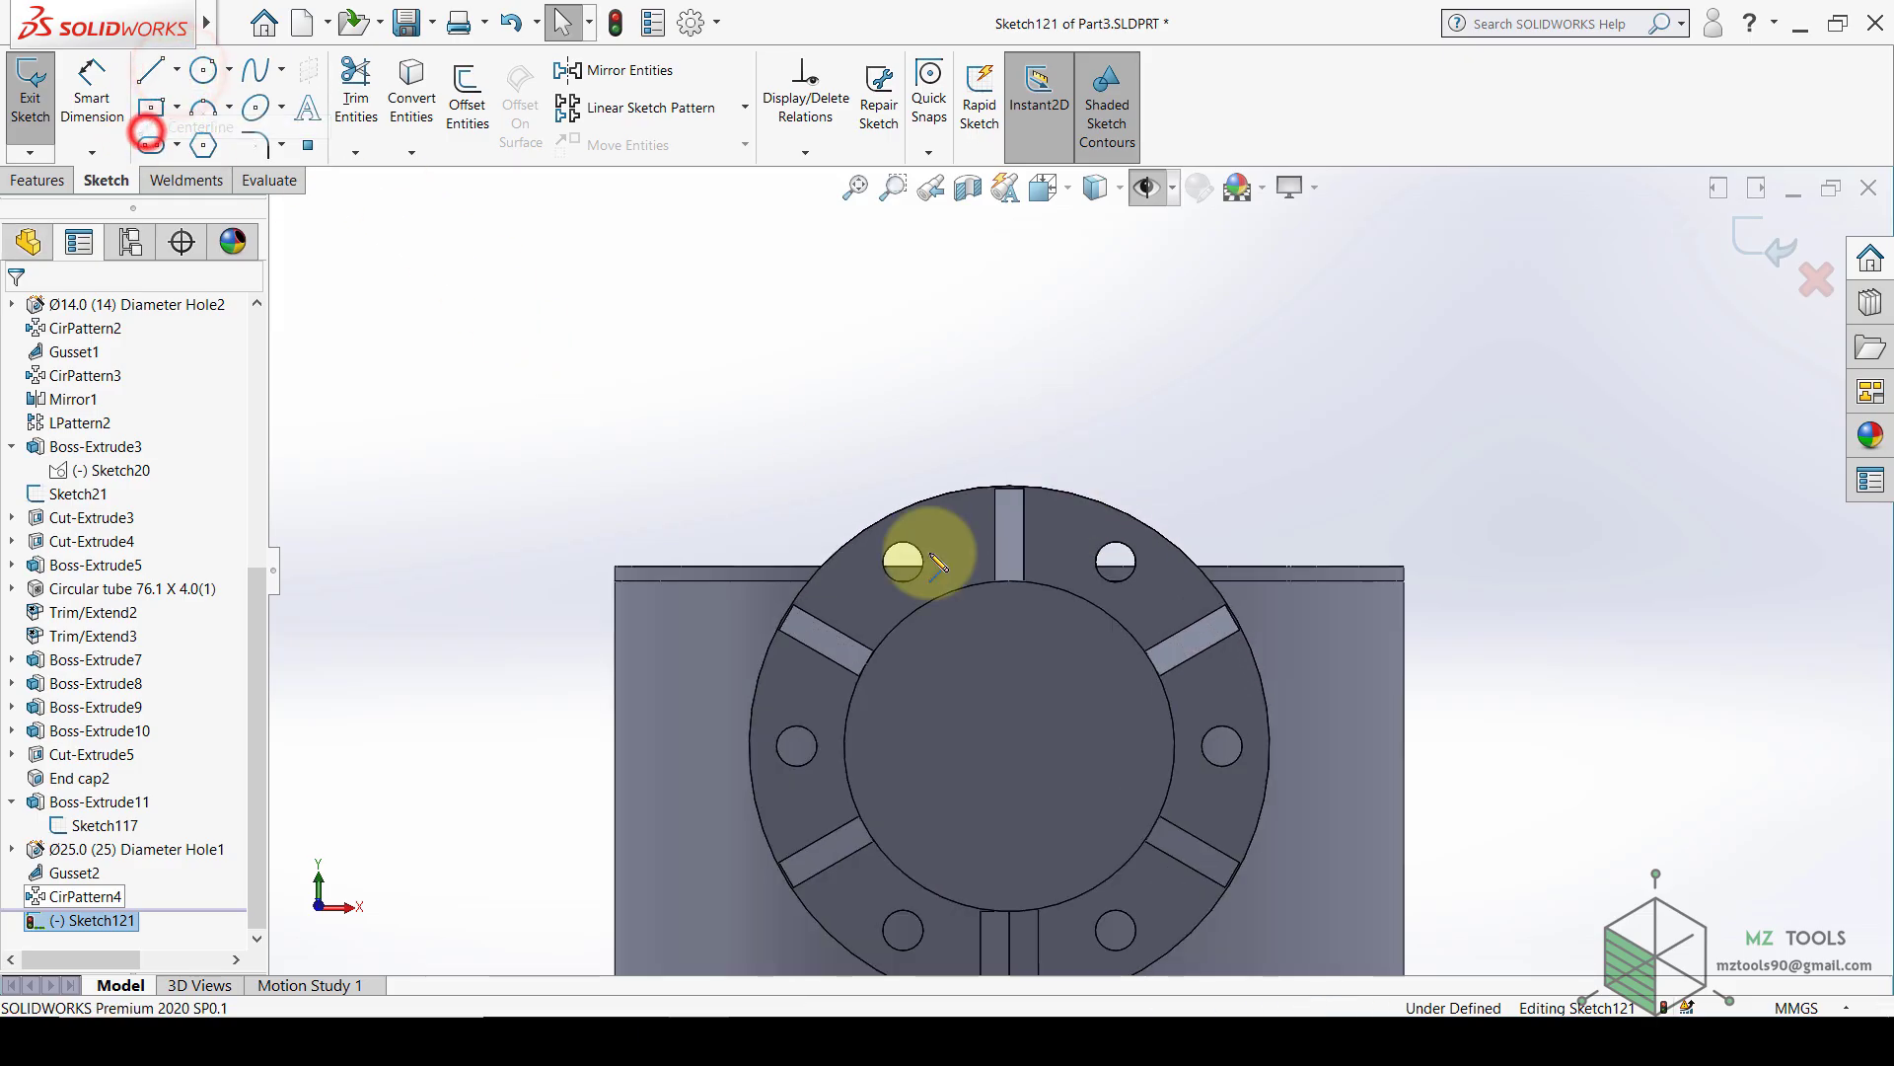
left_click(1011, 746)
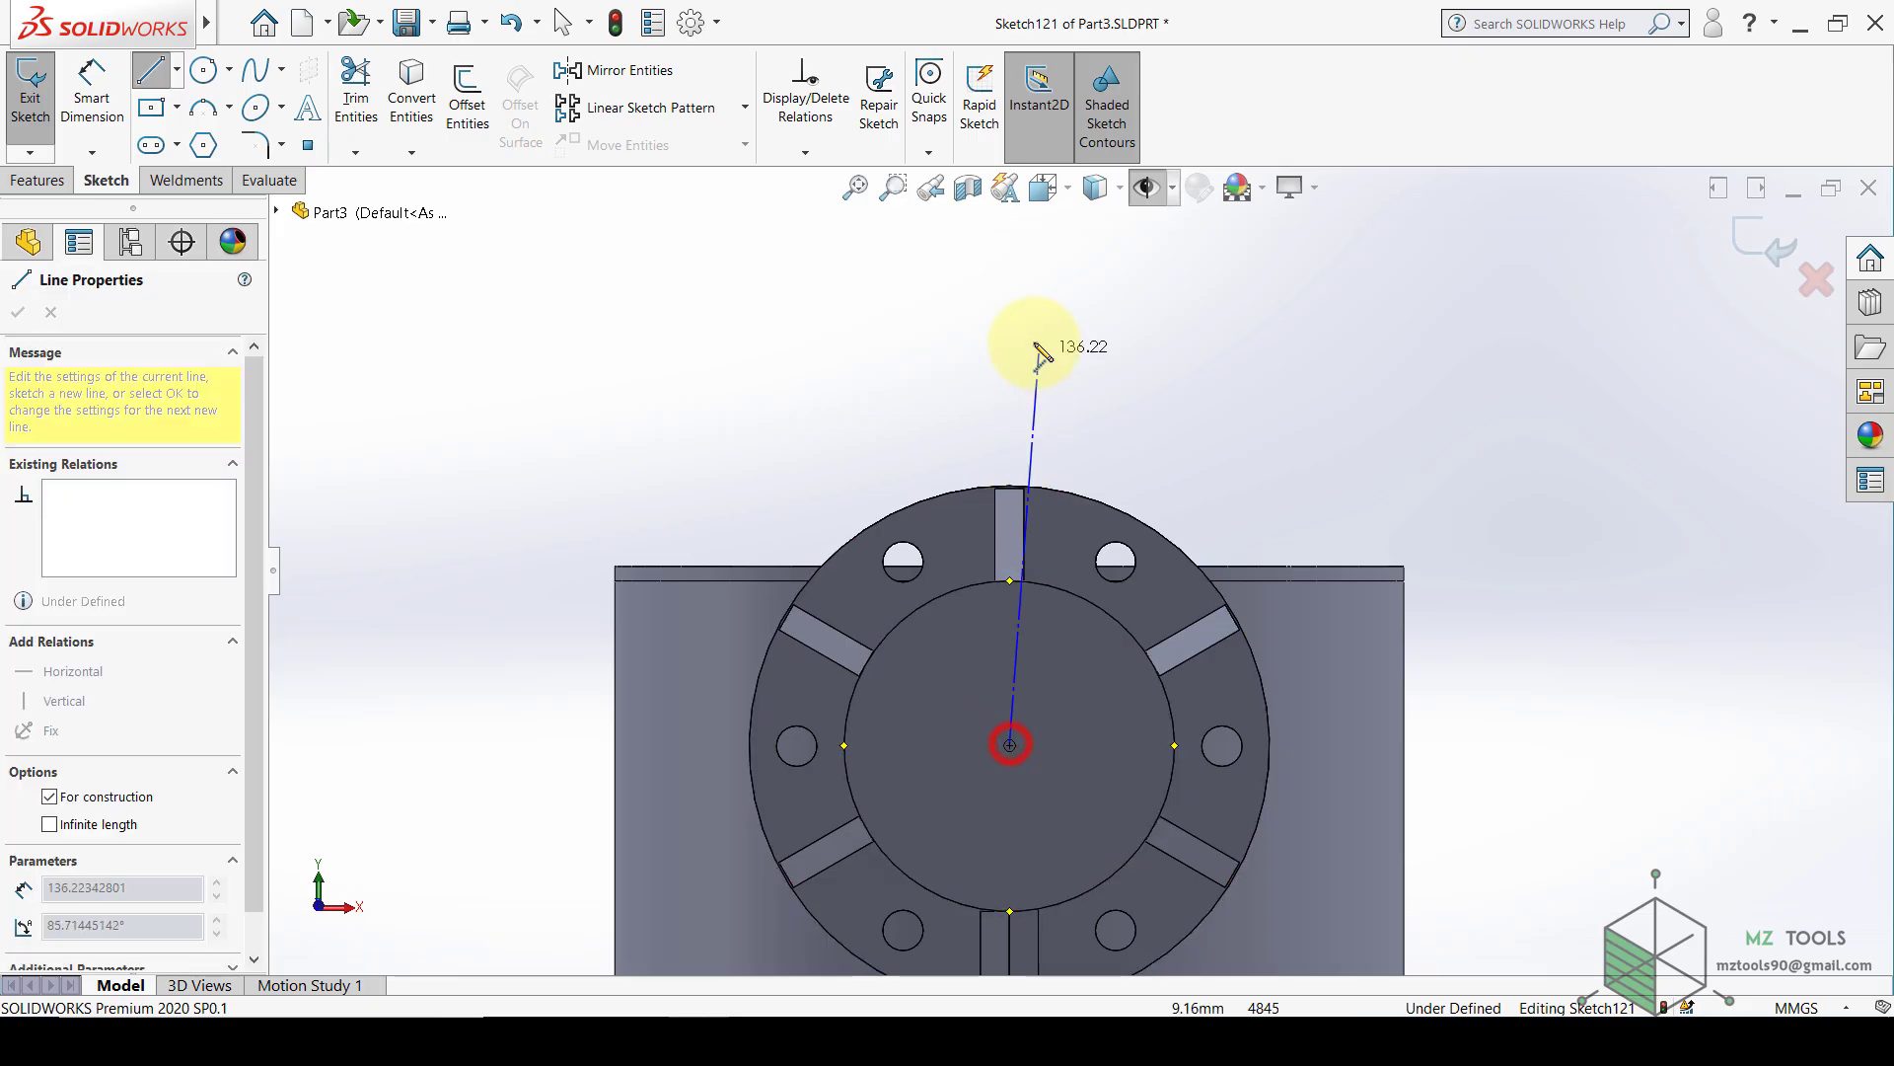
left_click(1009, 307)
key("Escape")
- Place a sketch point where the centerline crosses the upper edge of the end cap
left_click(308, 145)
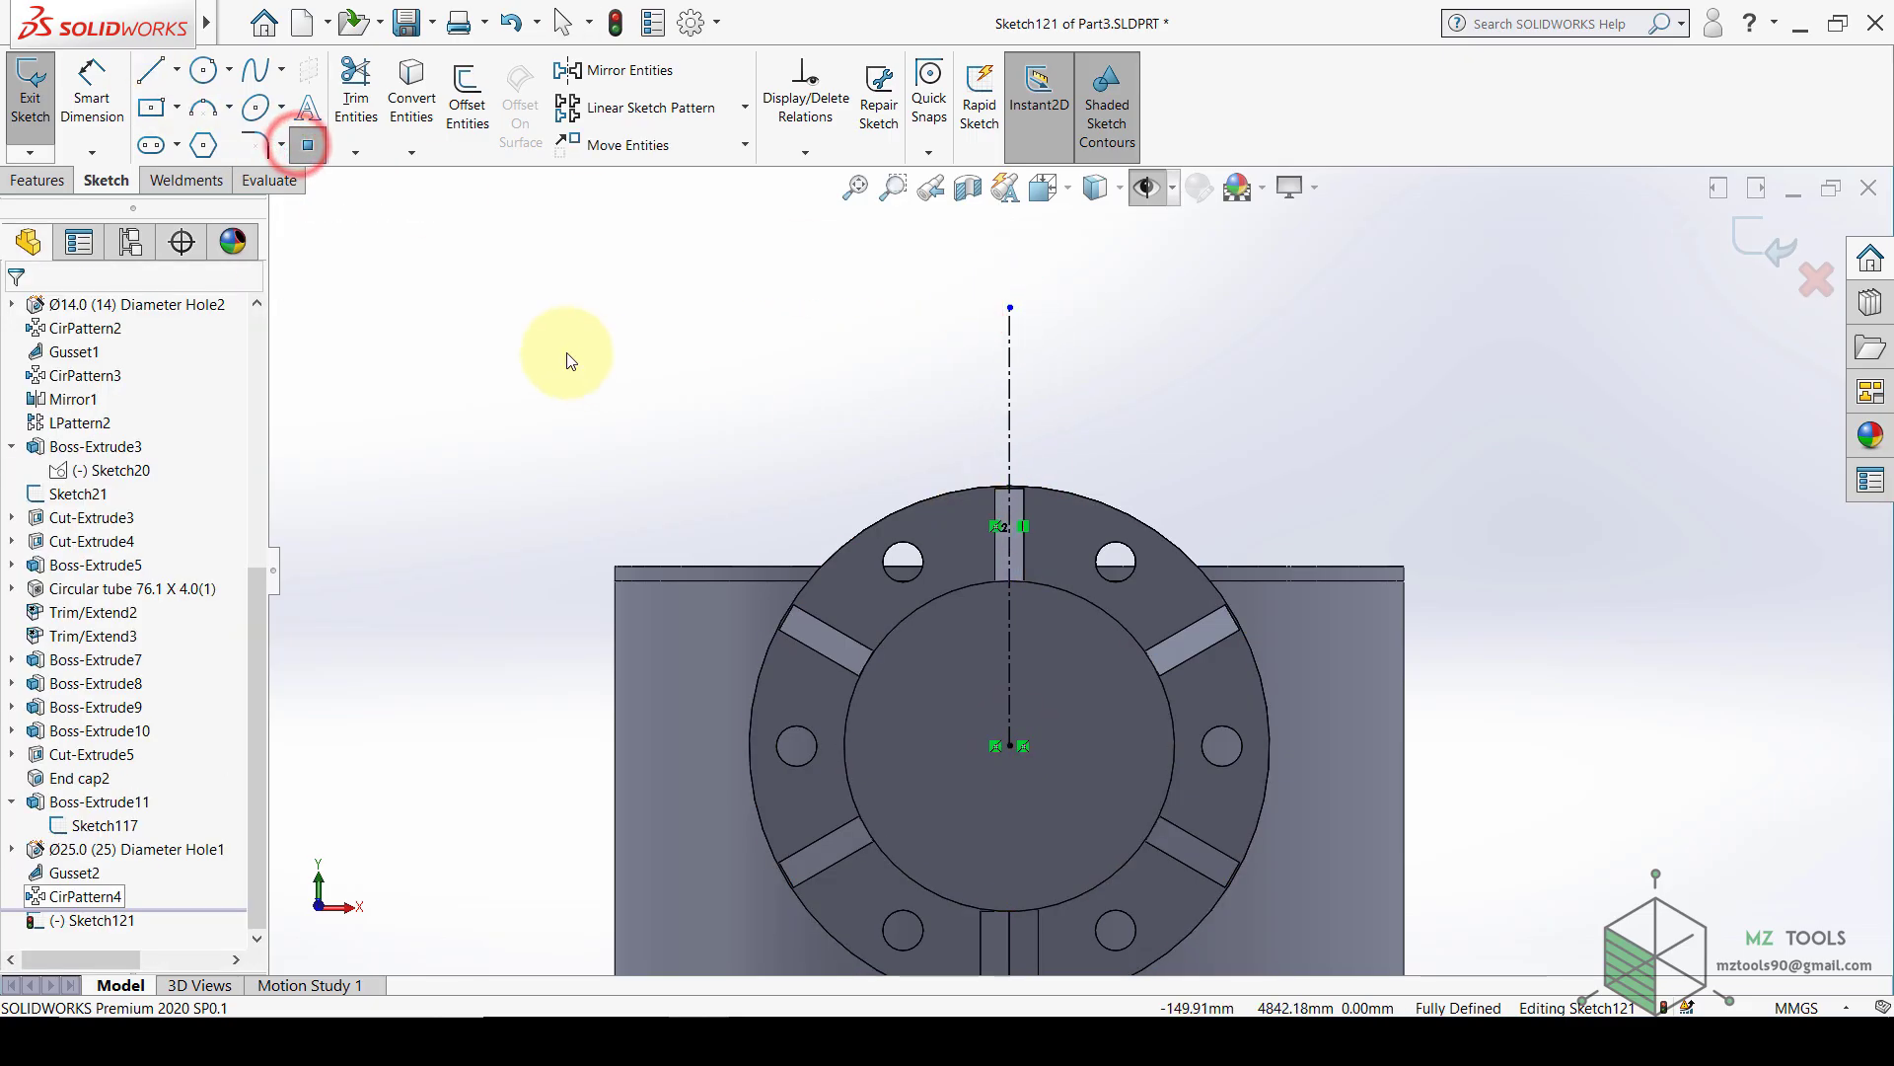
scroll(986, 533, "down", 3)
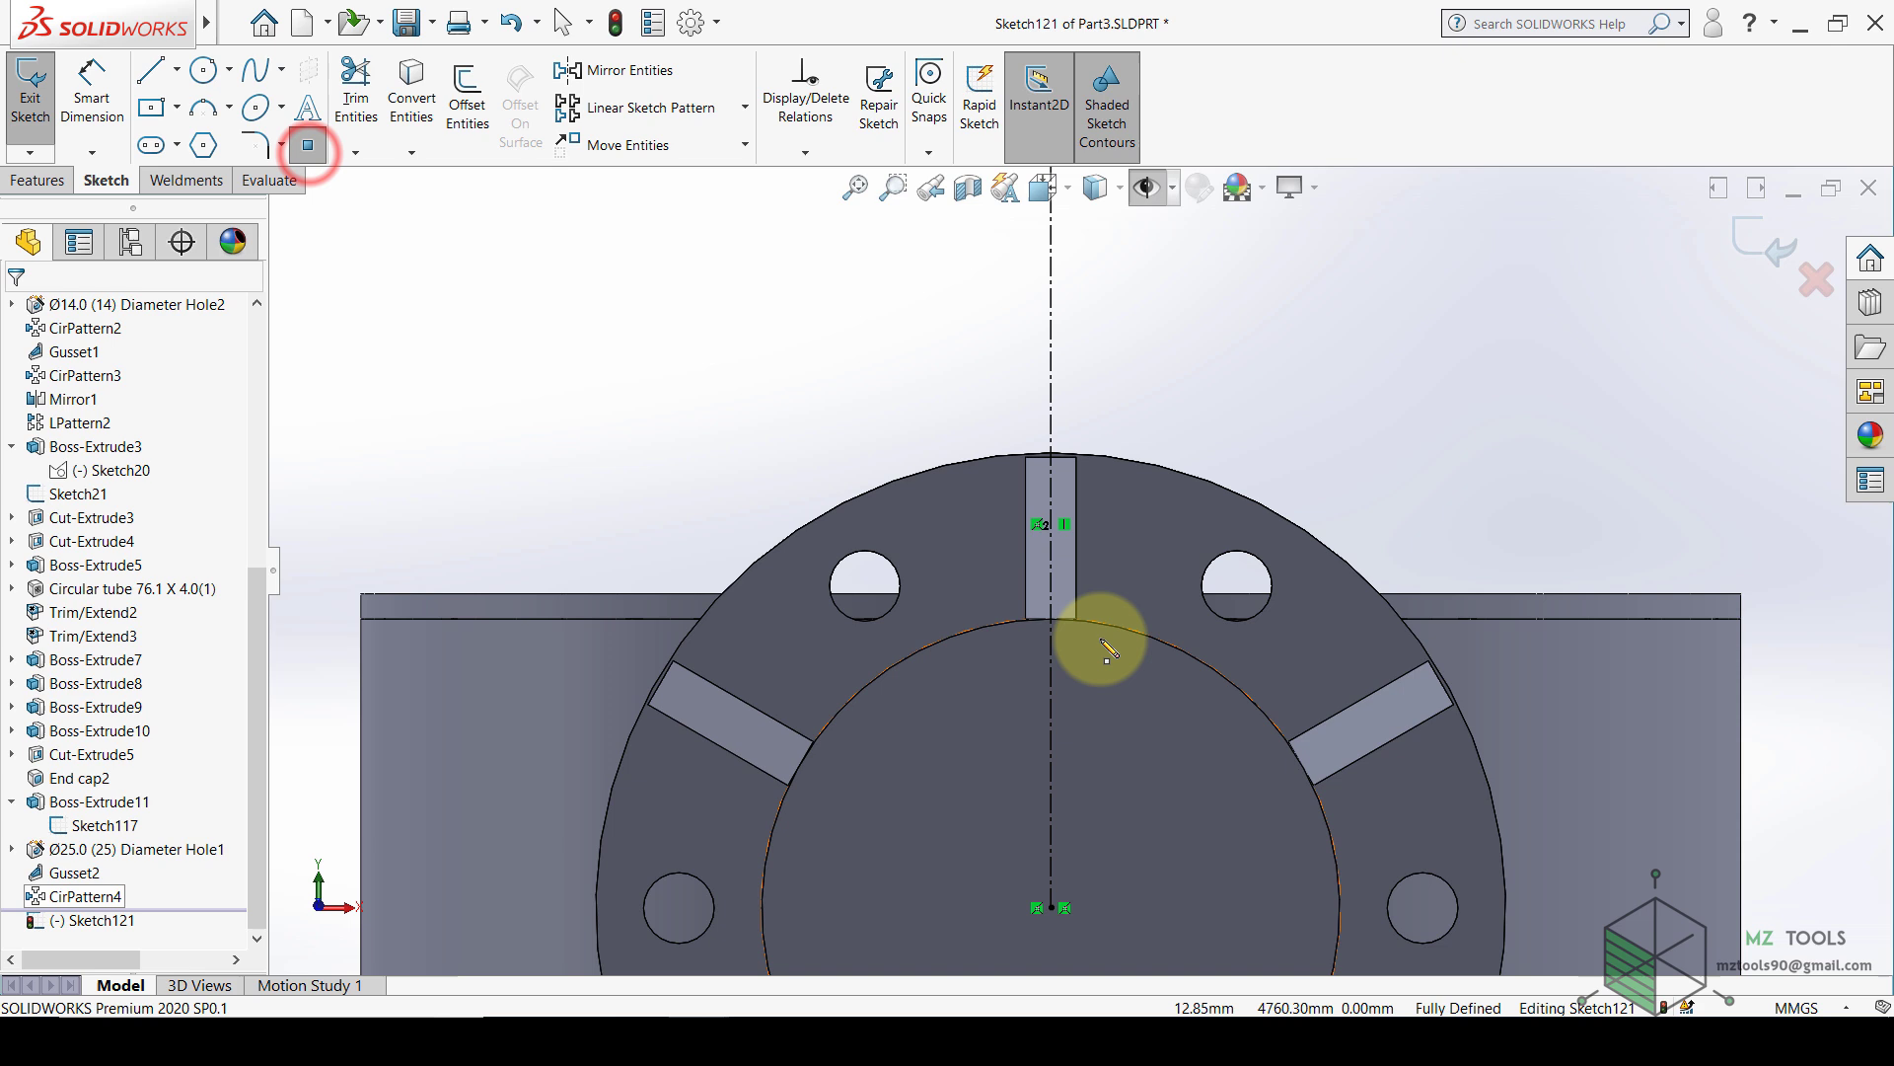
left_click(1054, 619)
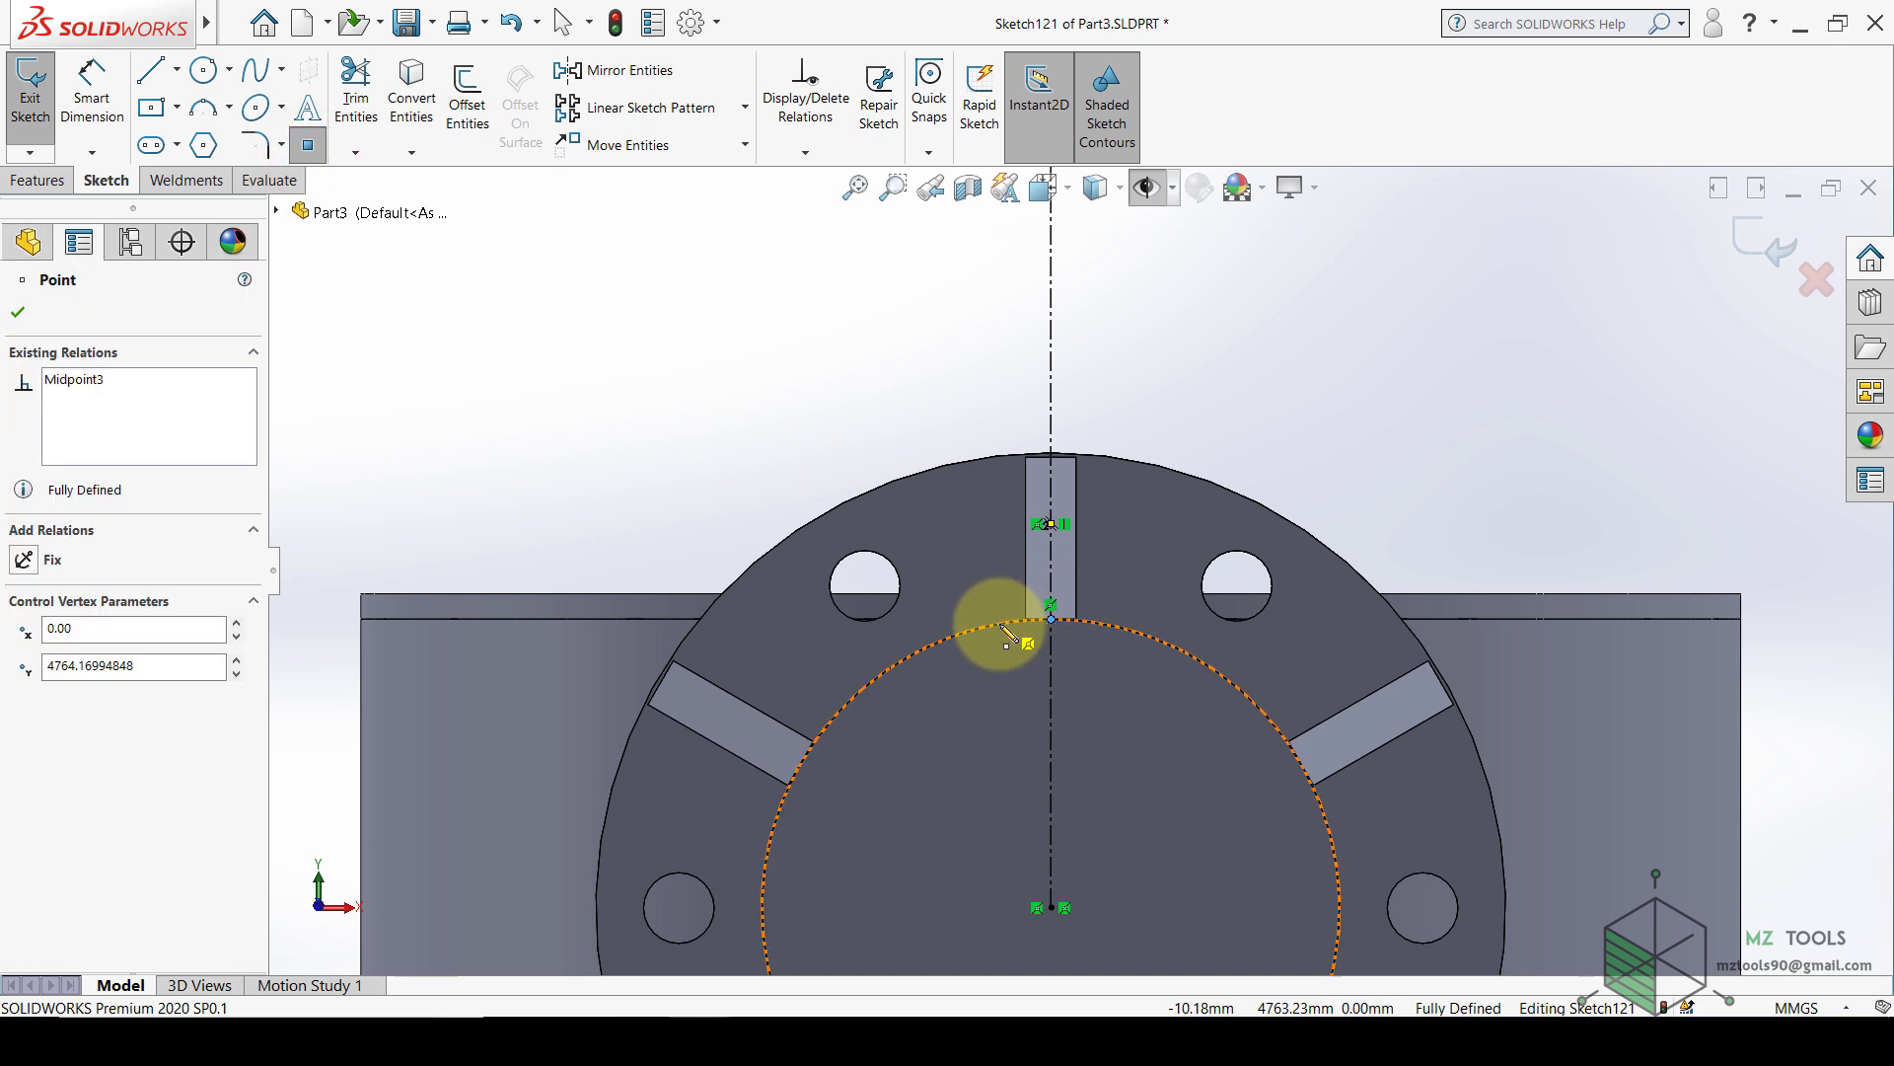
- Dimension the distance from the point on the cap's edge to the centerline's upper end as 100 mm
left_click(91, 89)
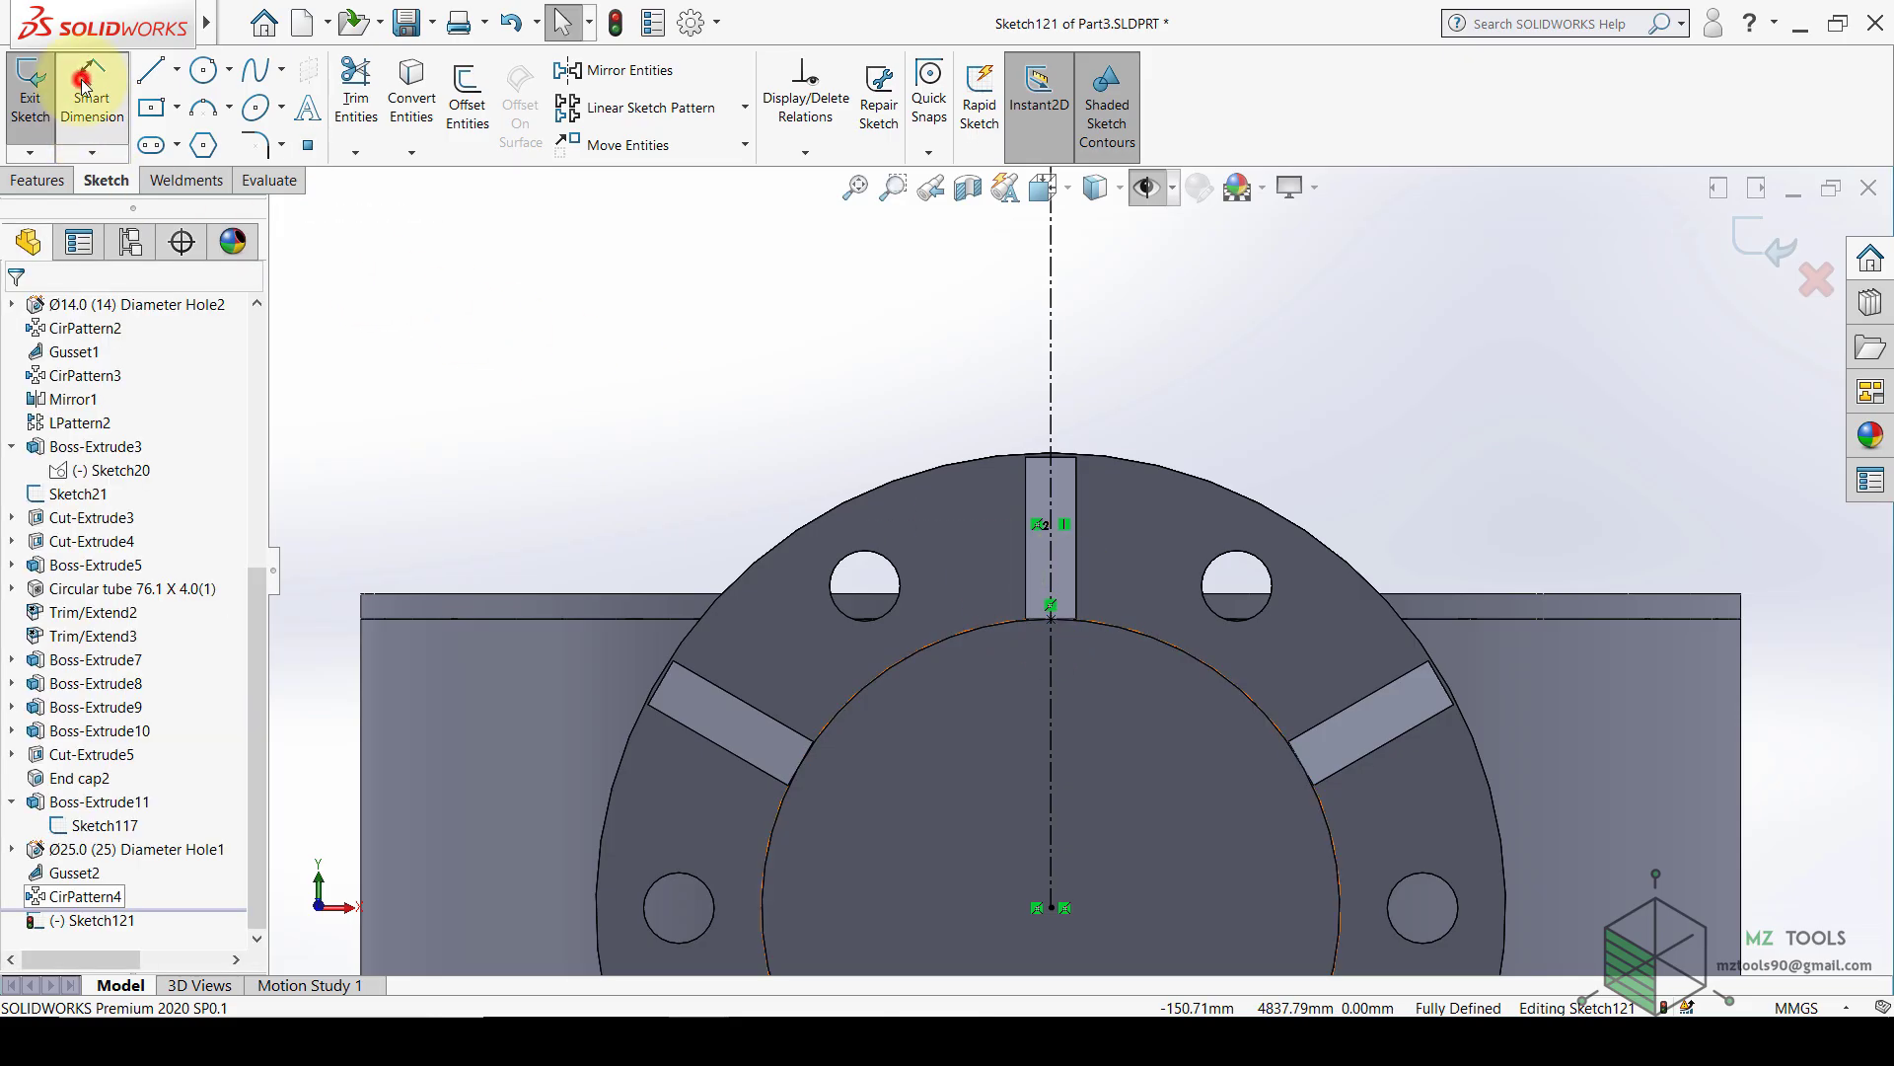
left_click(1052, 613)
scroll(1078, 583, "up", 3)
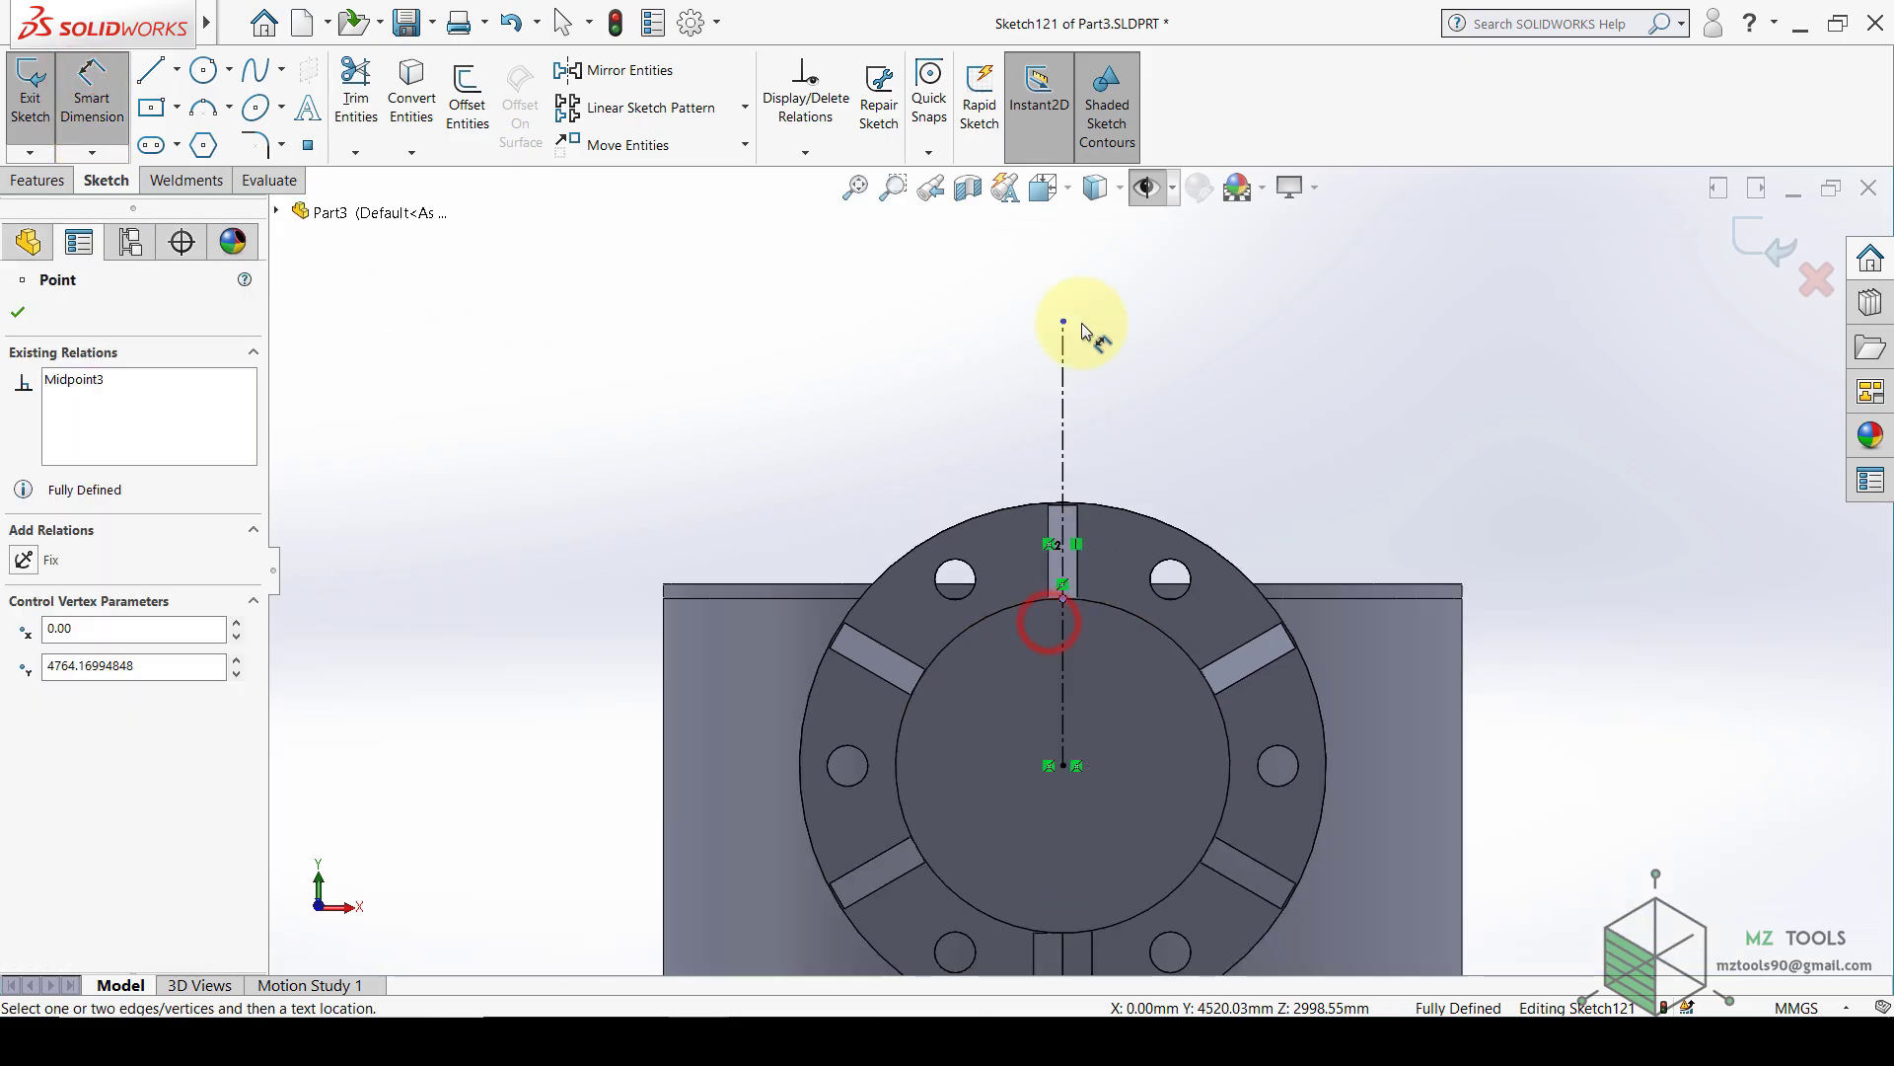
left_click(1064, 322)
left_click(1177, 423)
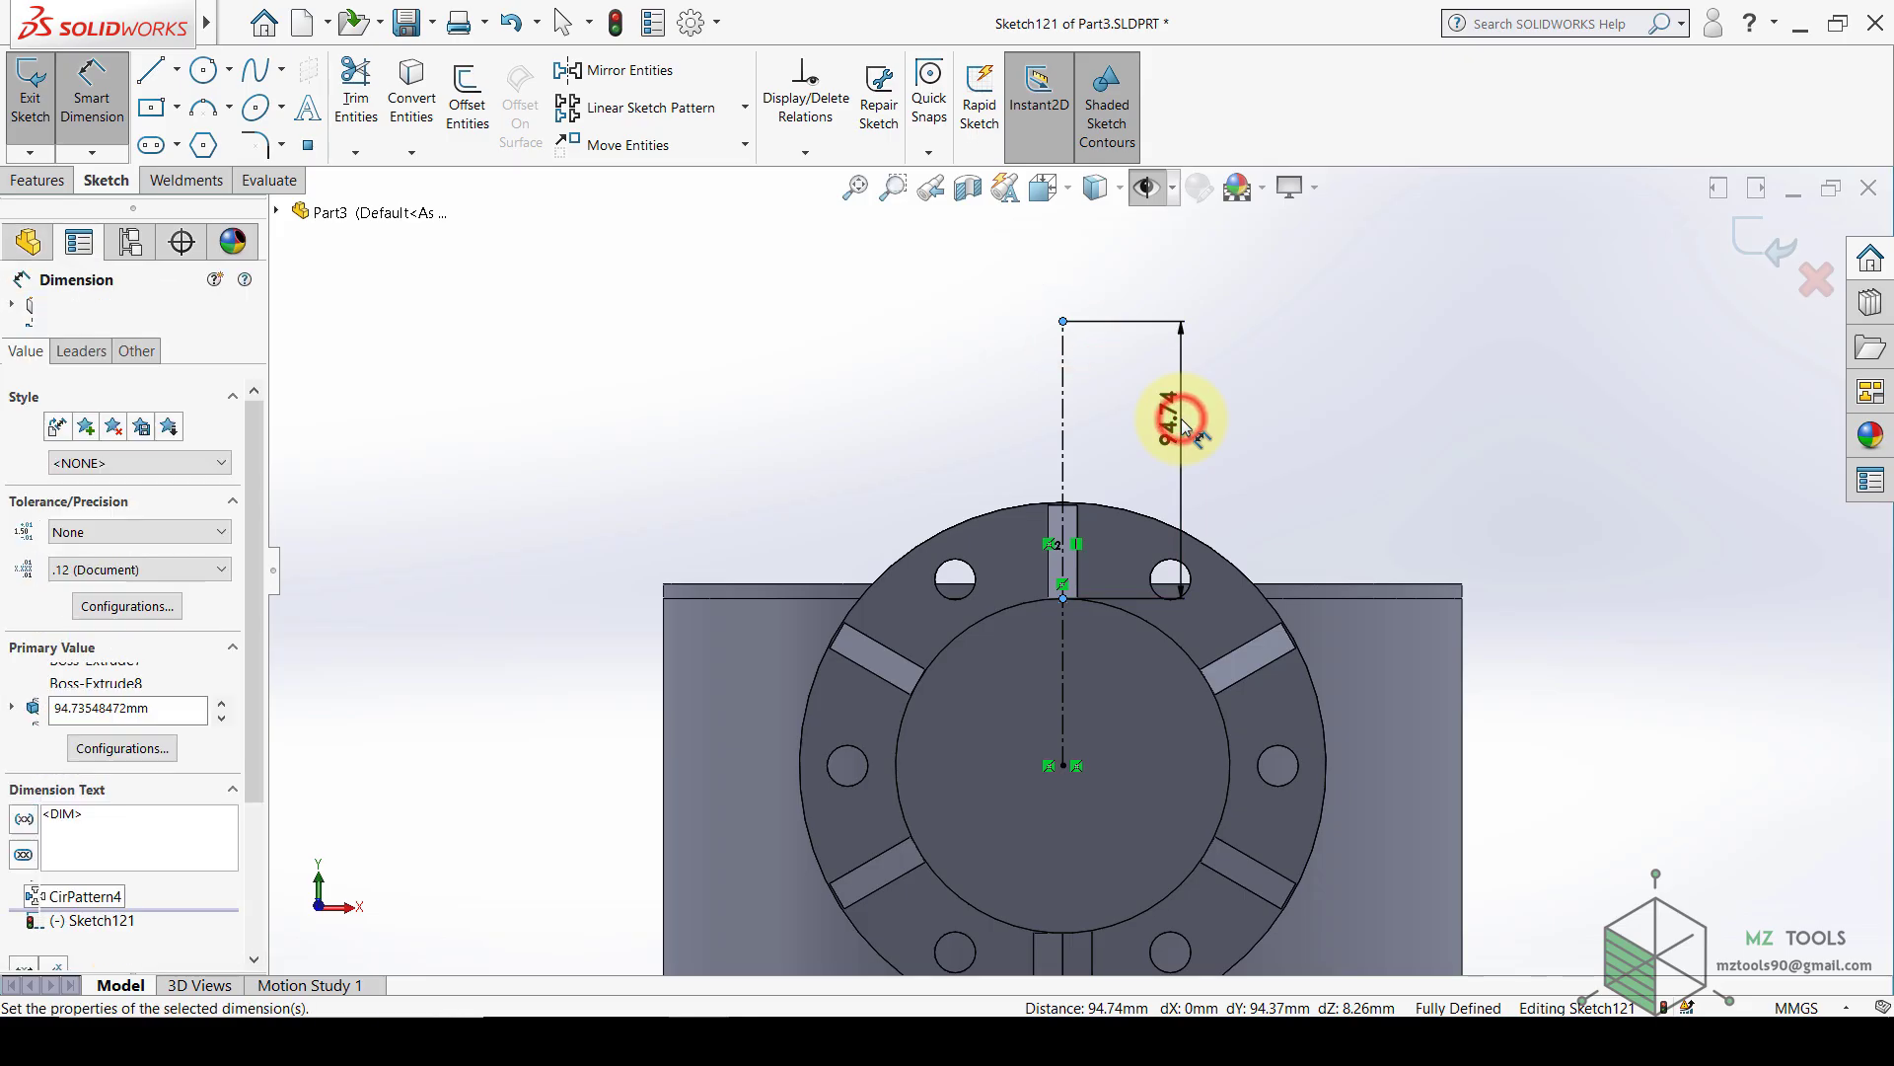
type("100")
key("Return")
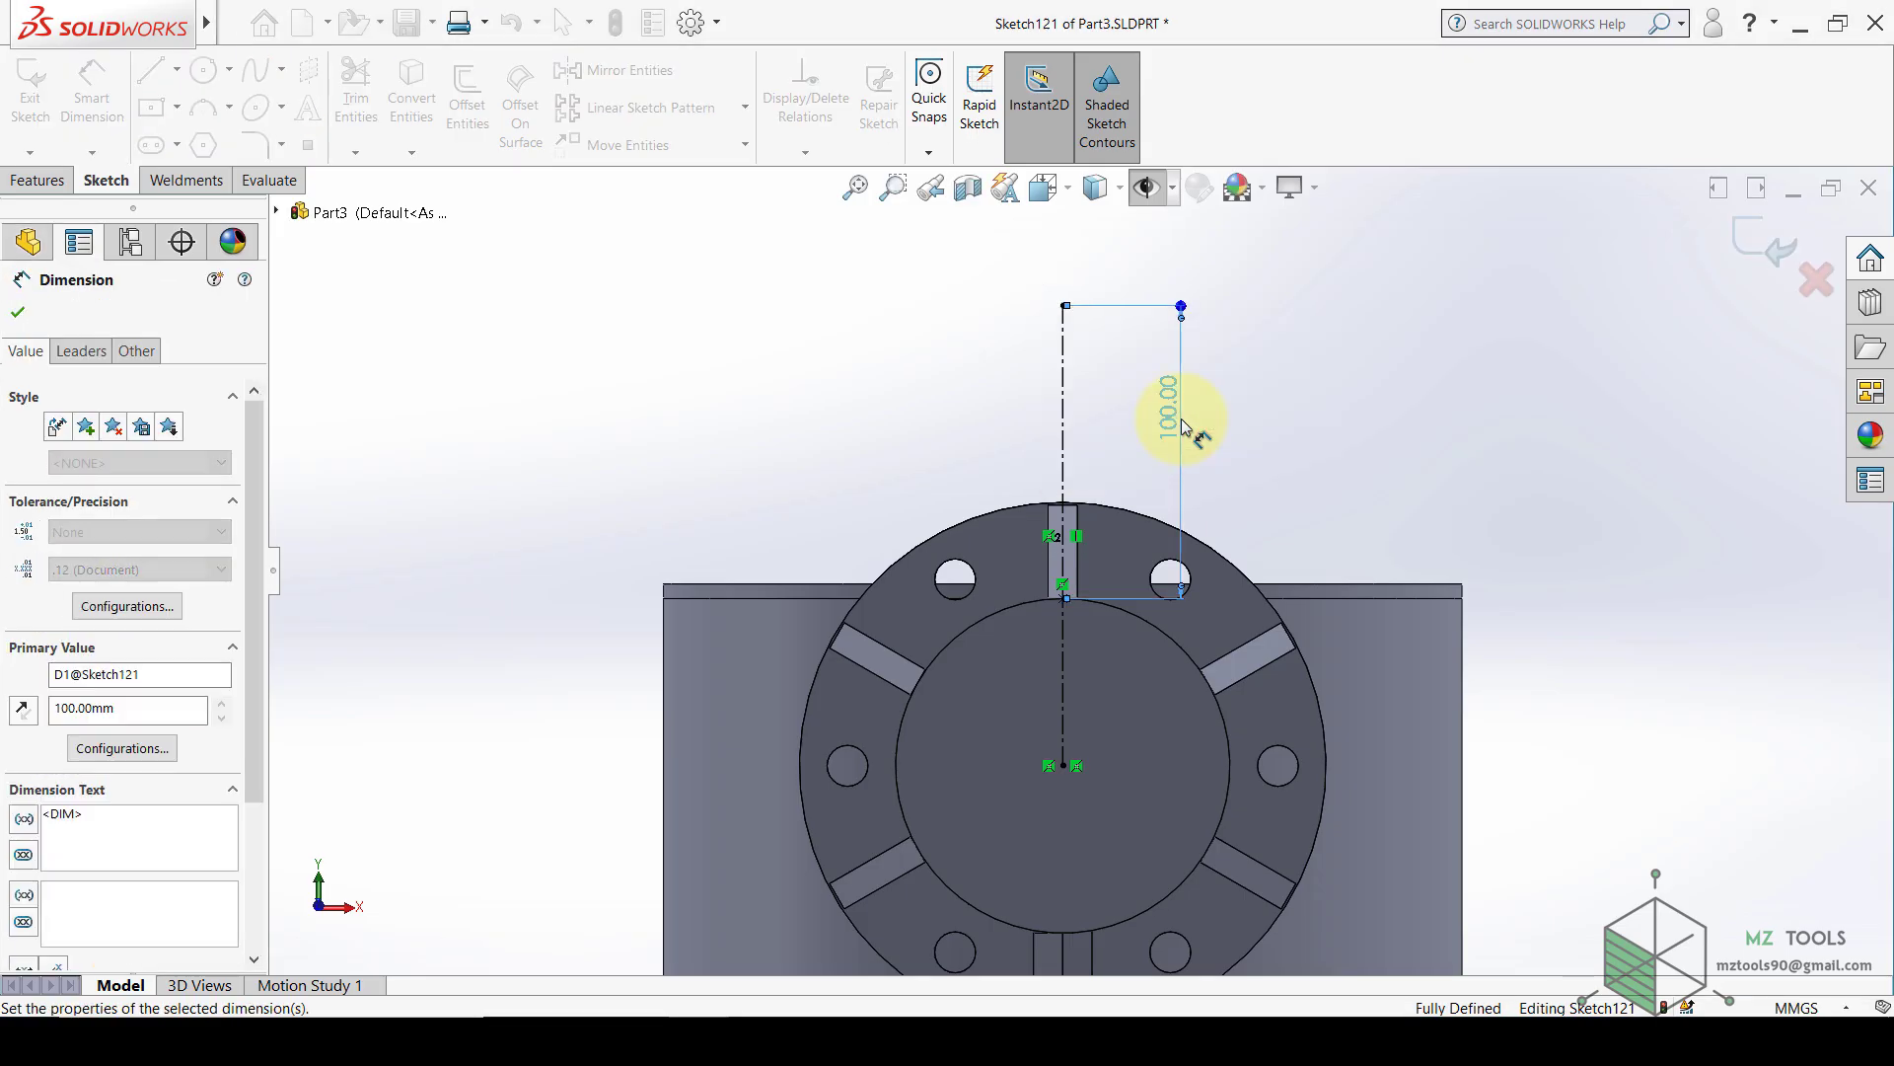
key("Escape")
- Convert the end cap's circular edge into a sketch entity
left_click(457, 107)
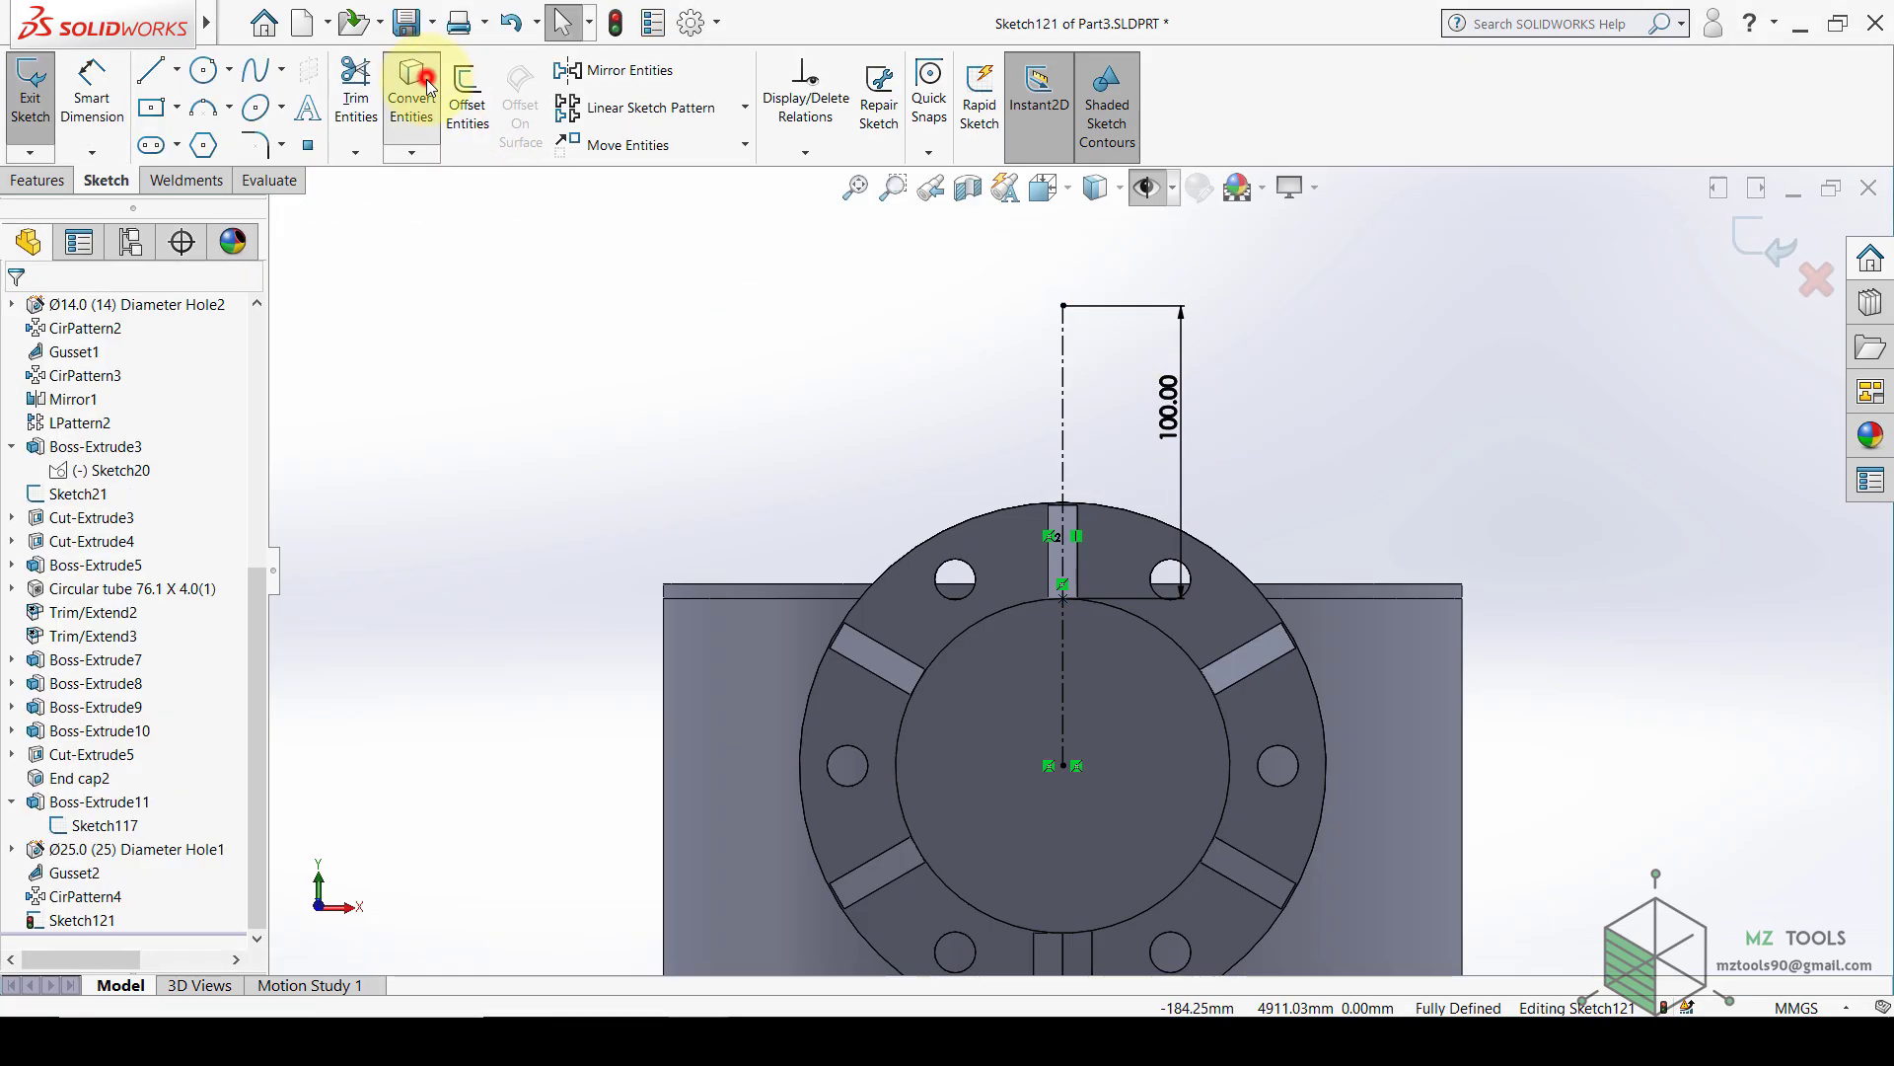
left_click(427, 87)
left_click(937, 653)
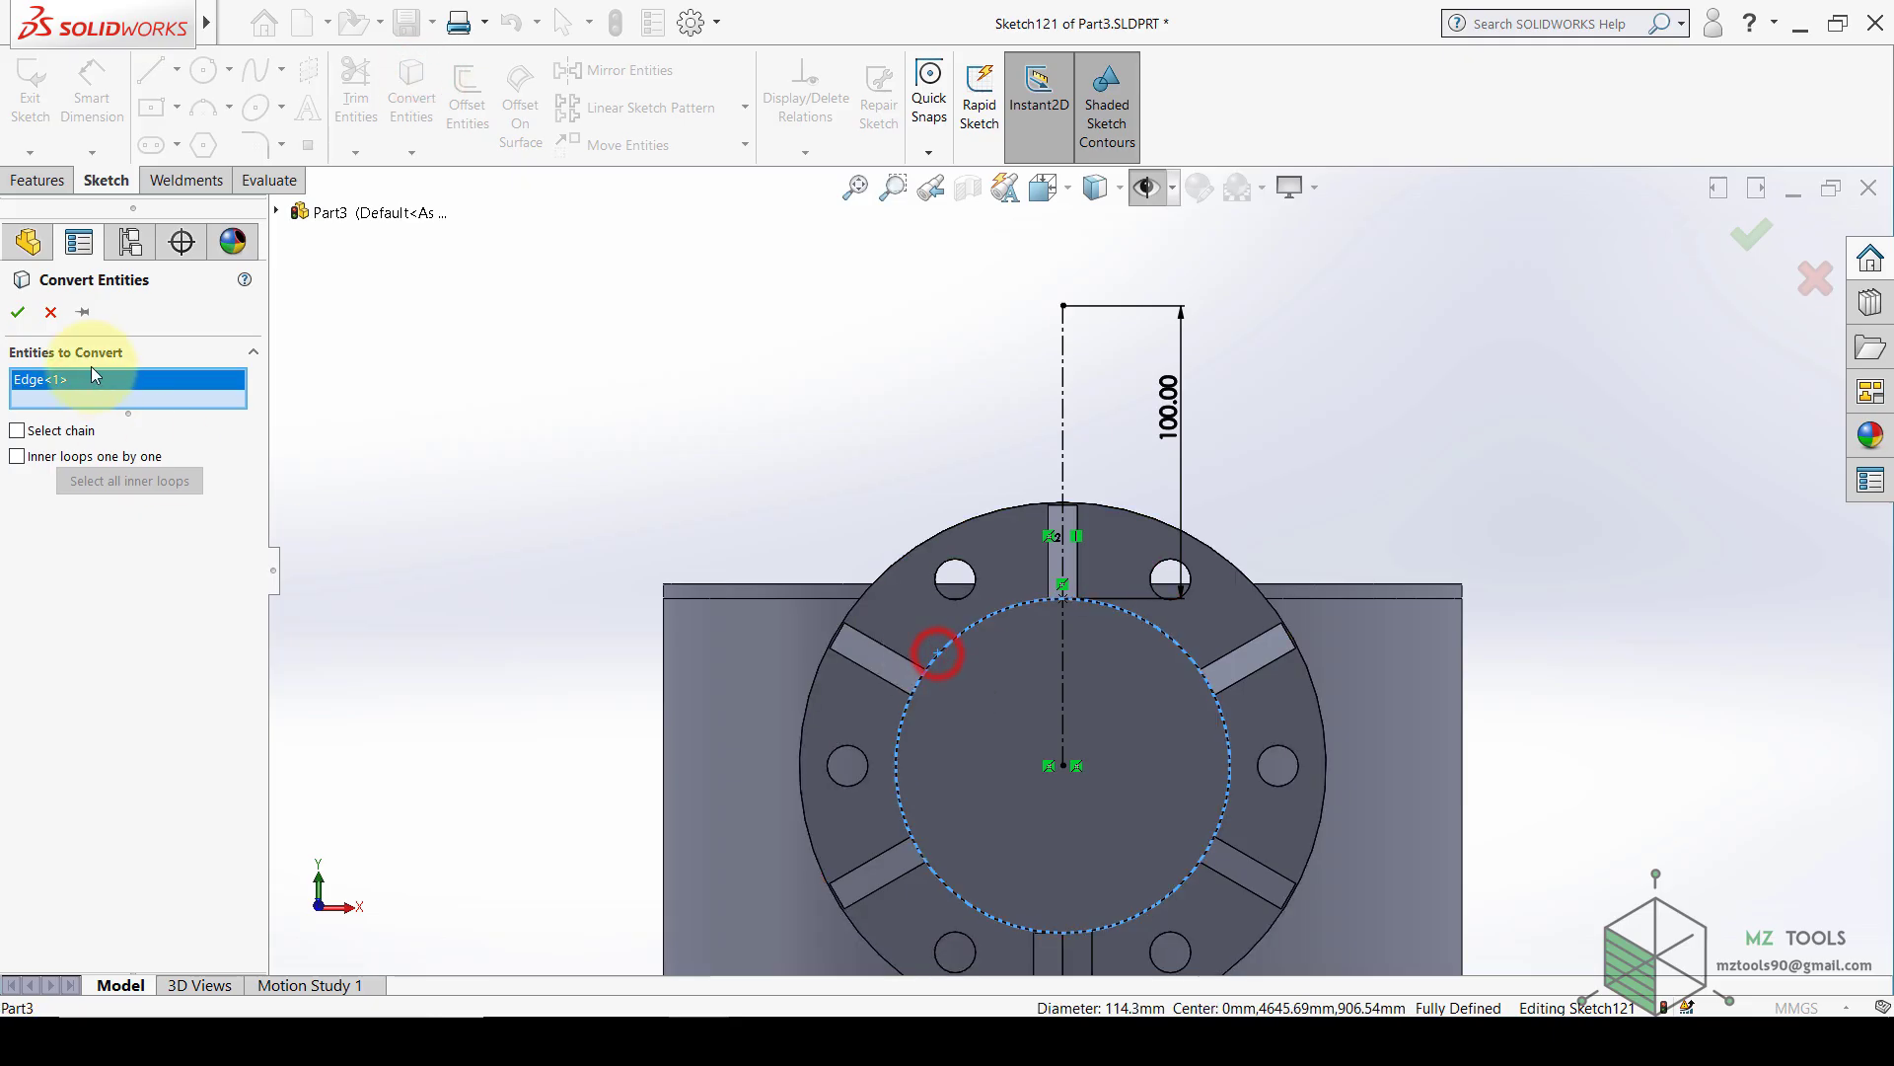
left_click(17, 311)
- Draw a horizontal midpoint line about 105 mm long, centred on the centerline's upper end
left_click(176, 73)
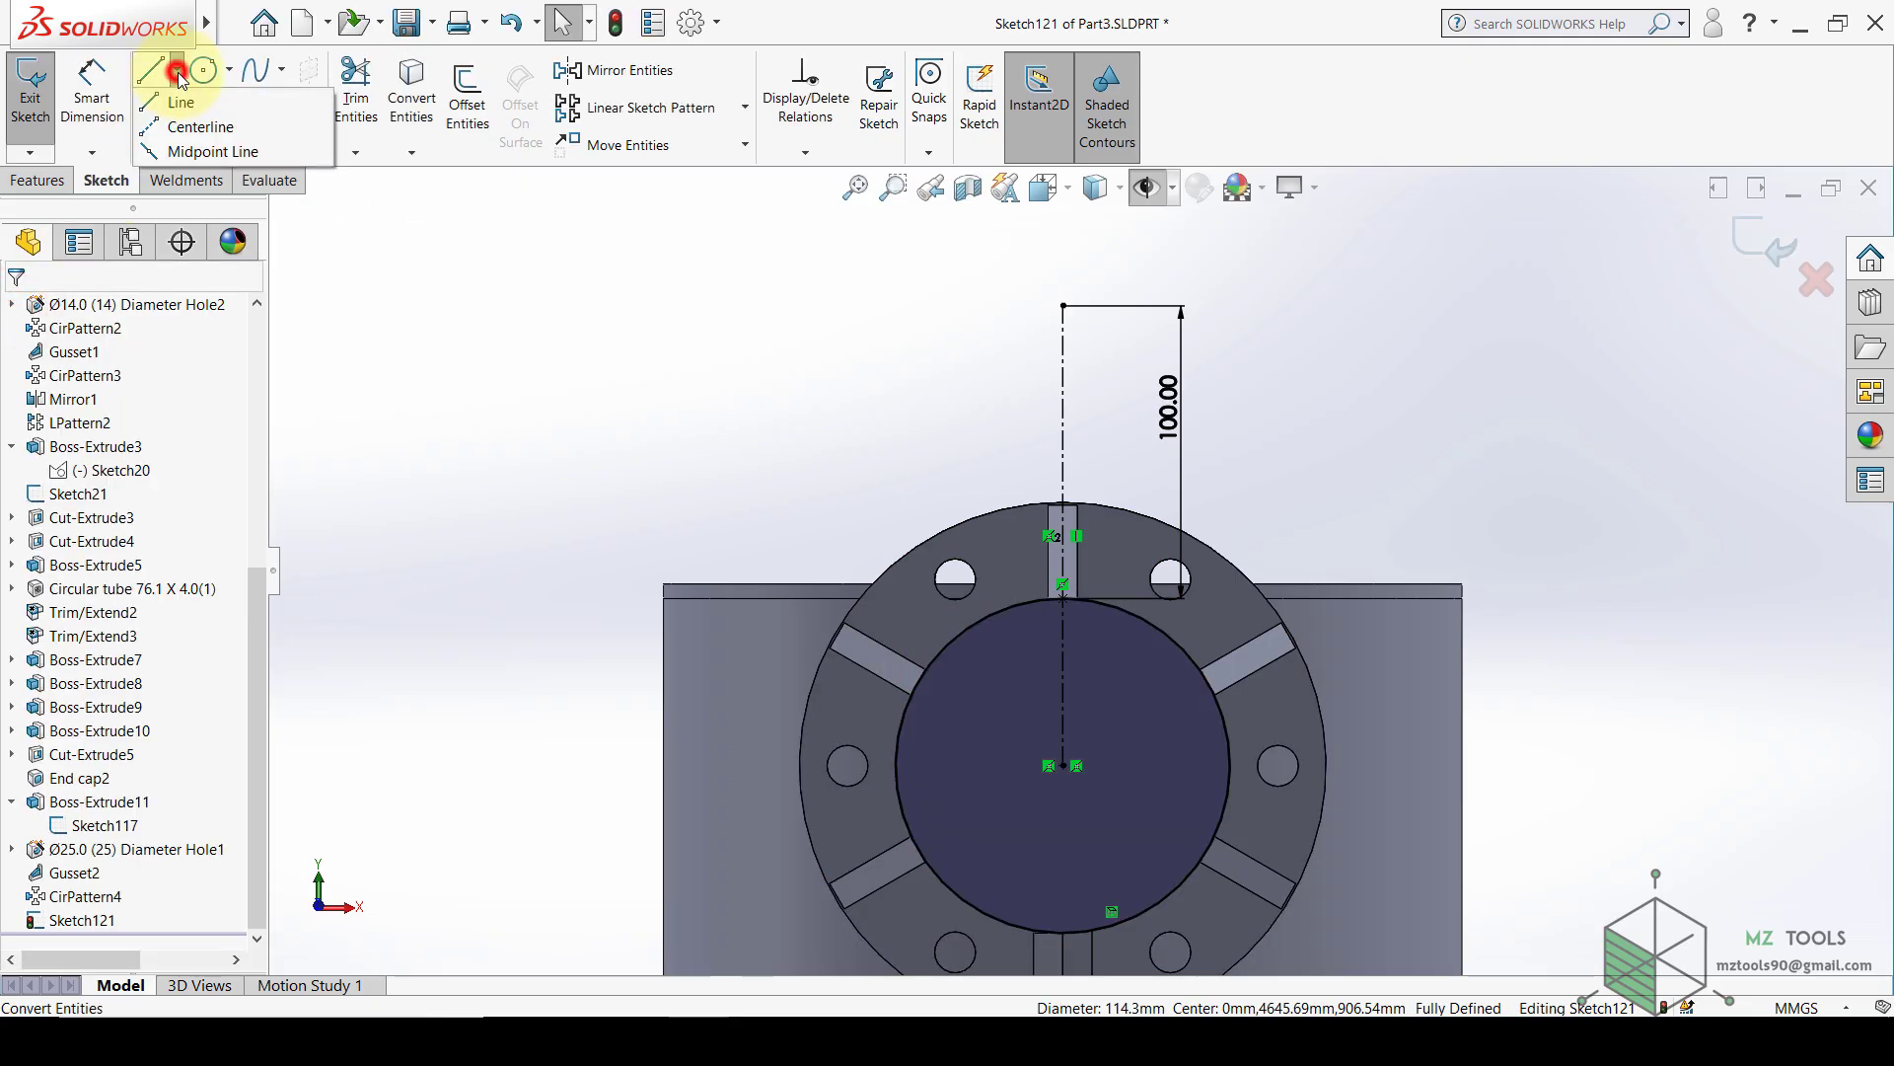
left_click(174, 150)
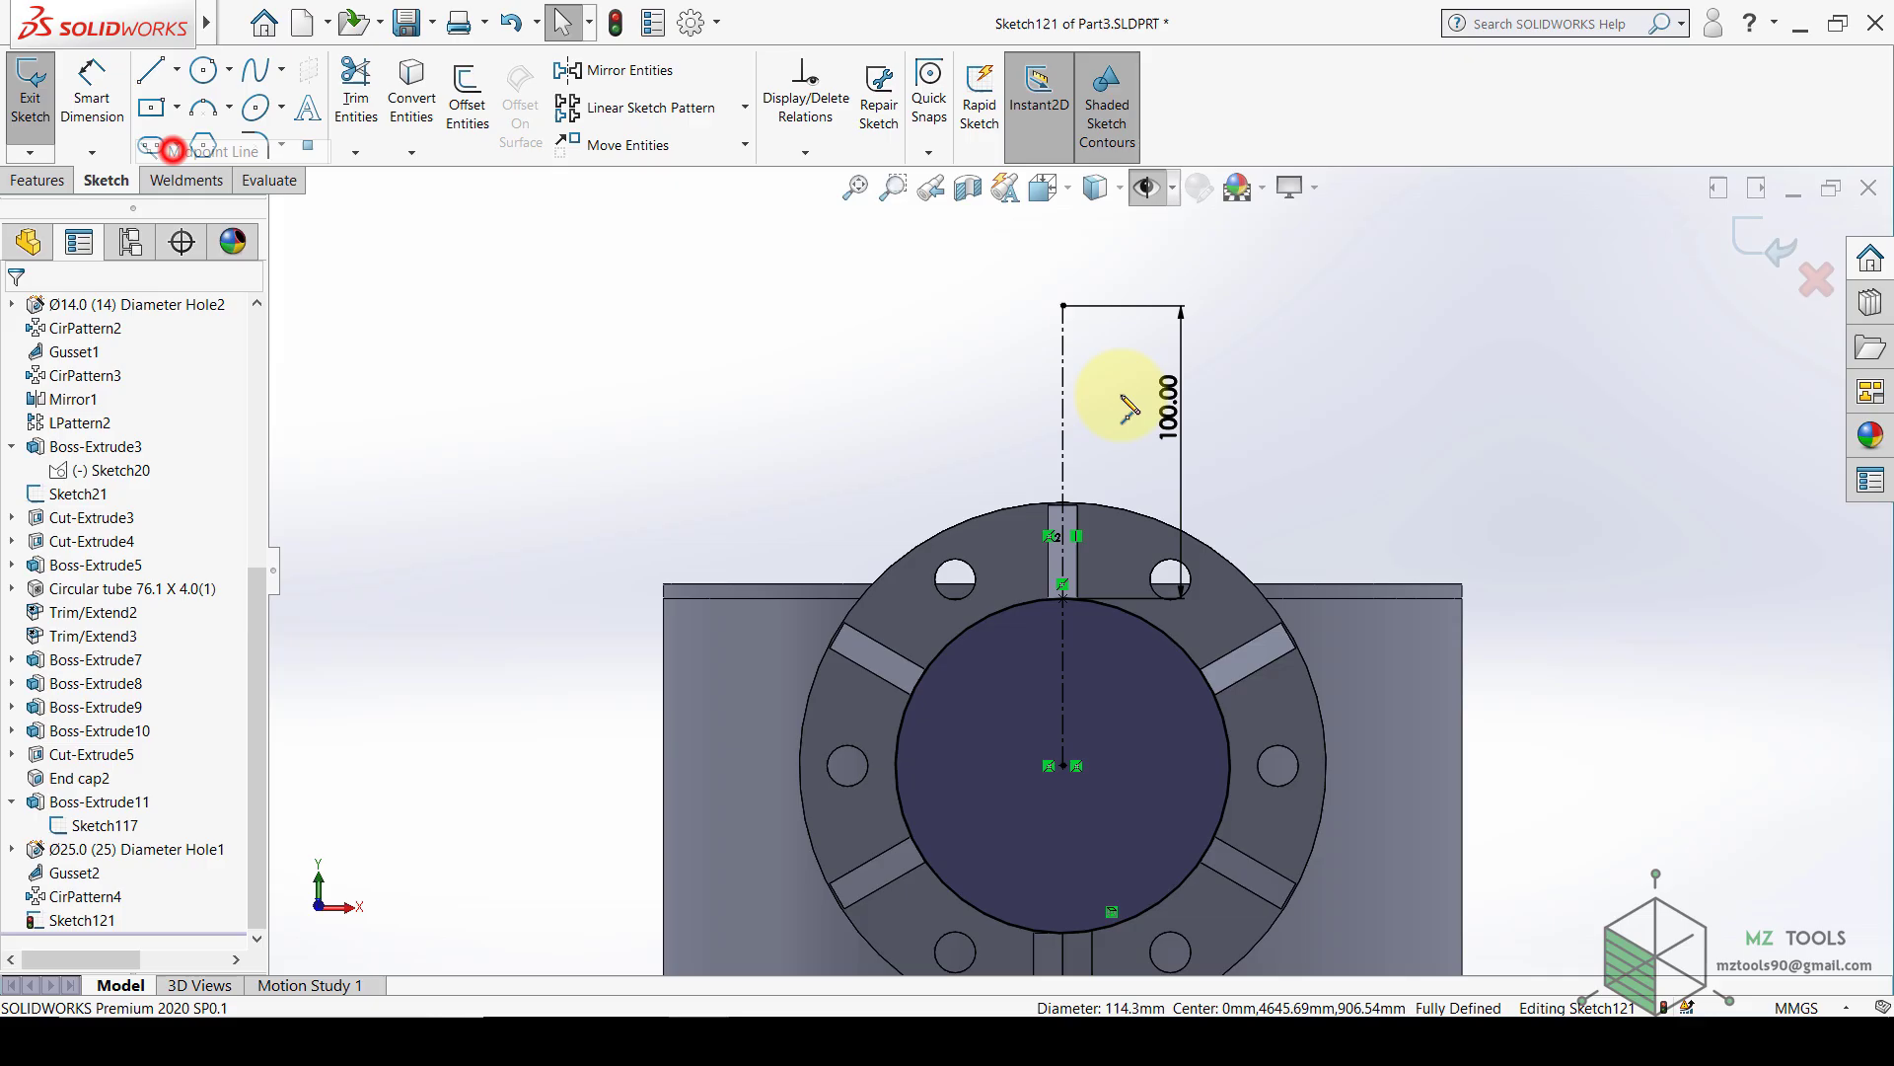
left_click(1061, 306)
left_click(1218, 306)
key("Escape")
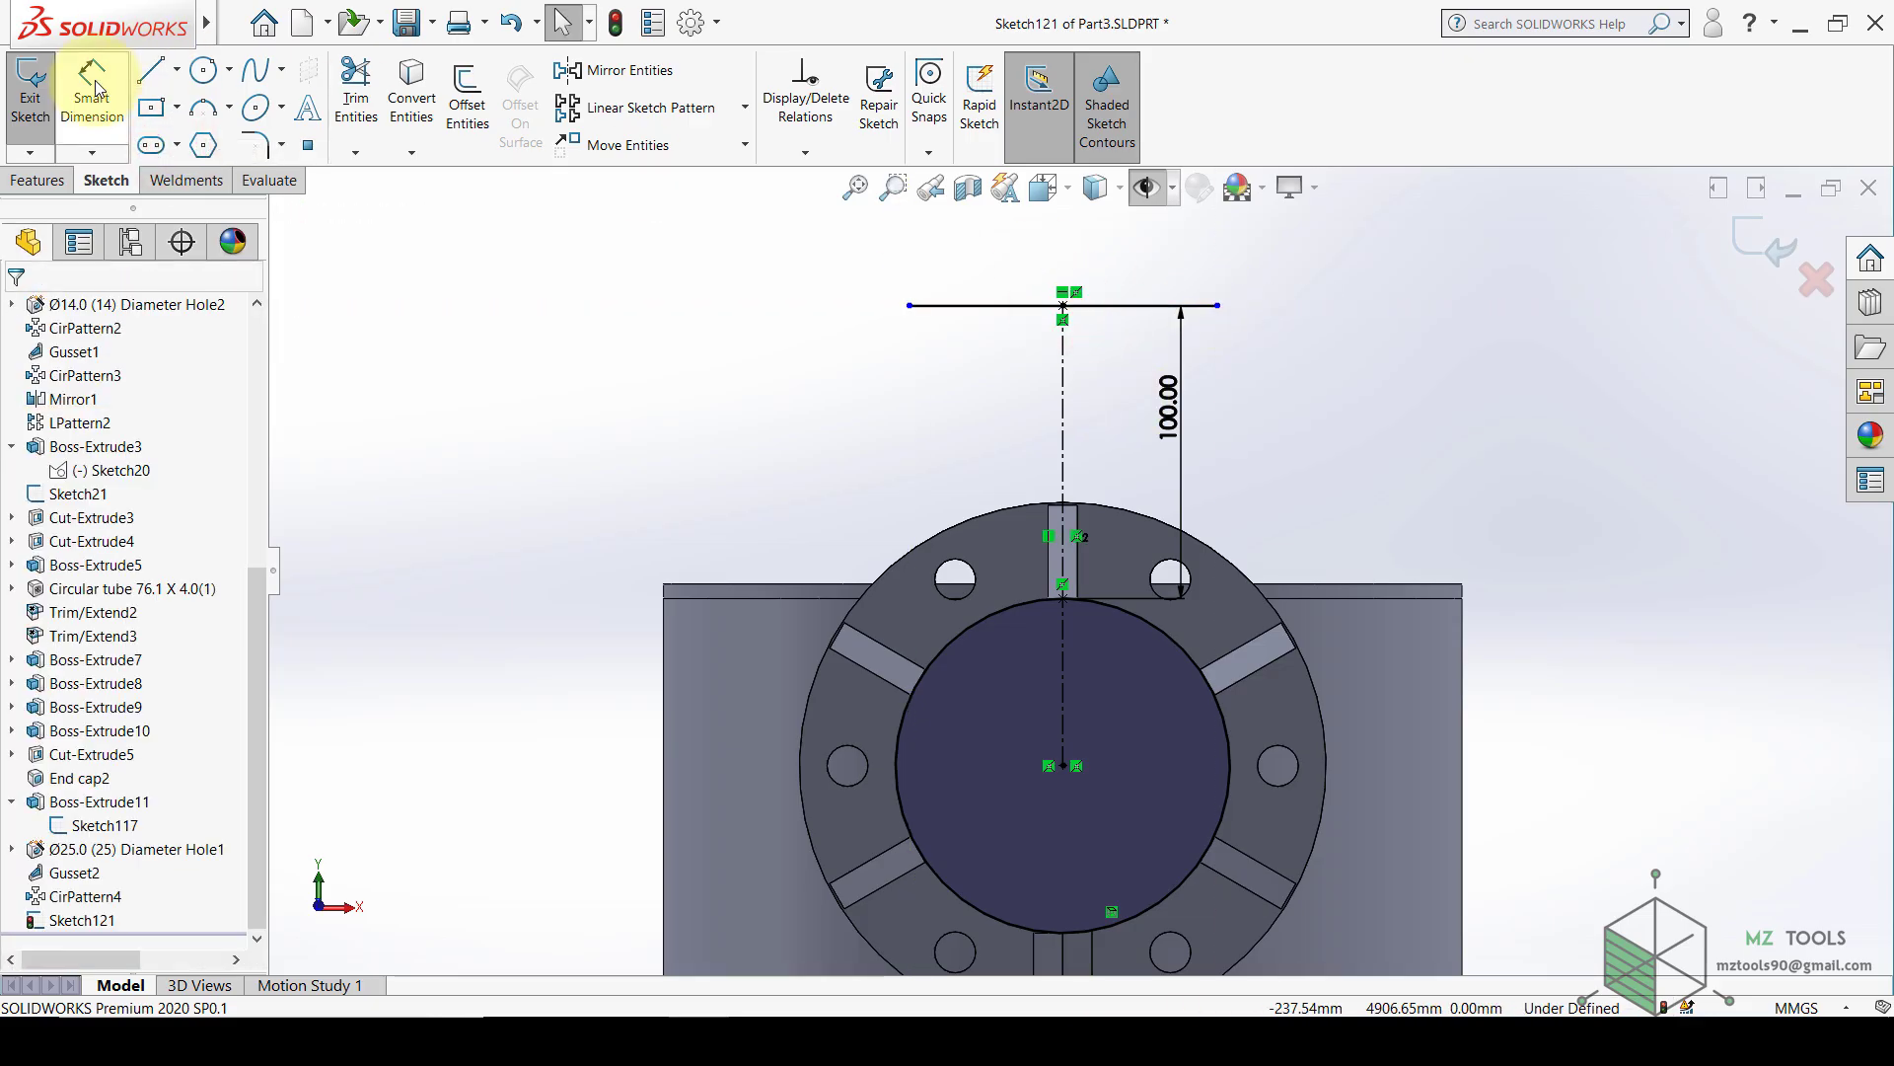
- Dimension the horizontal line's length as 100 mm
left_click(91, 89)
left_click(1001, 306)
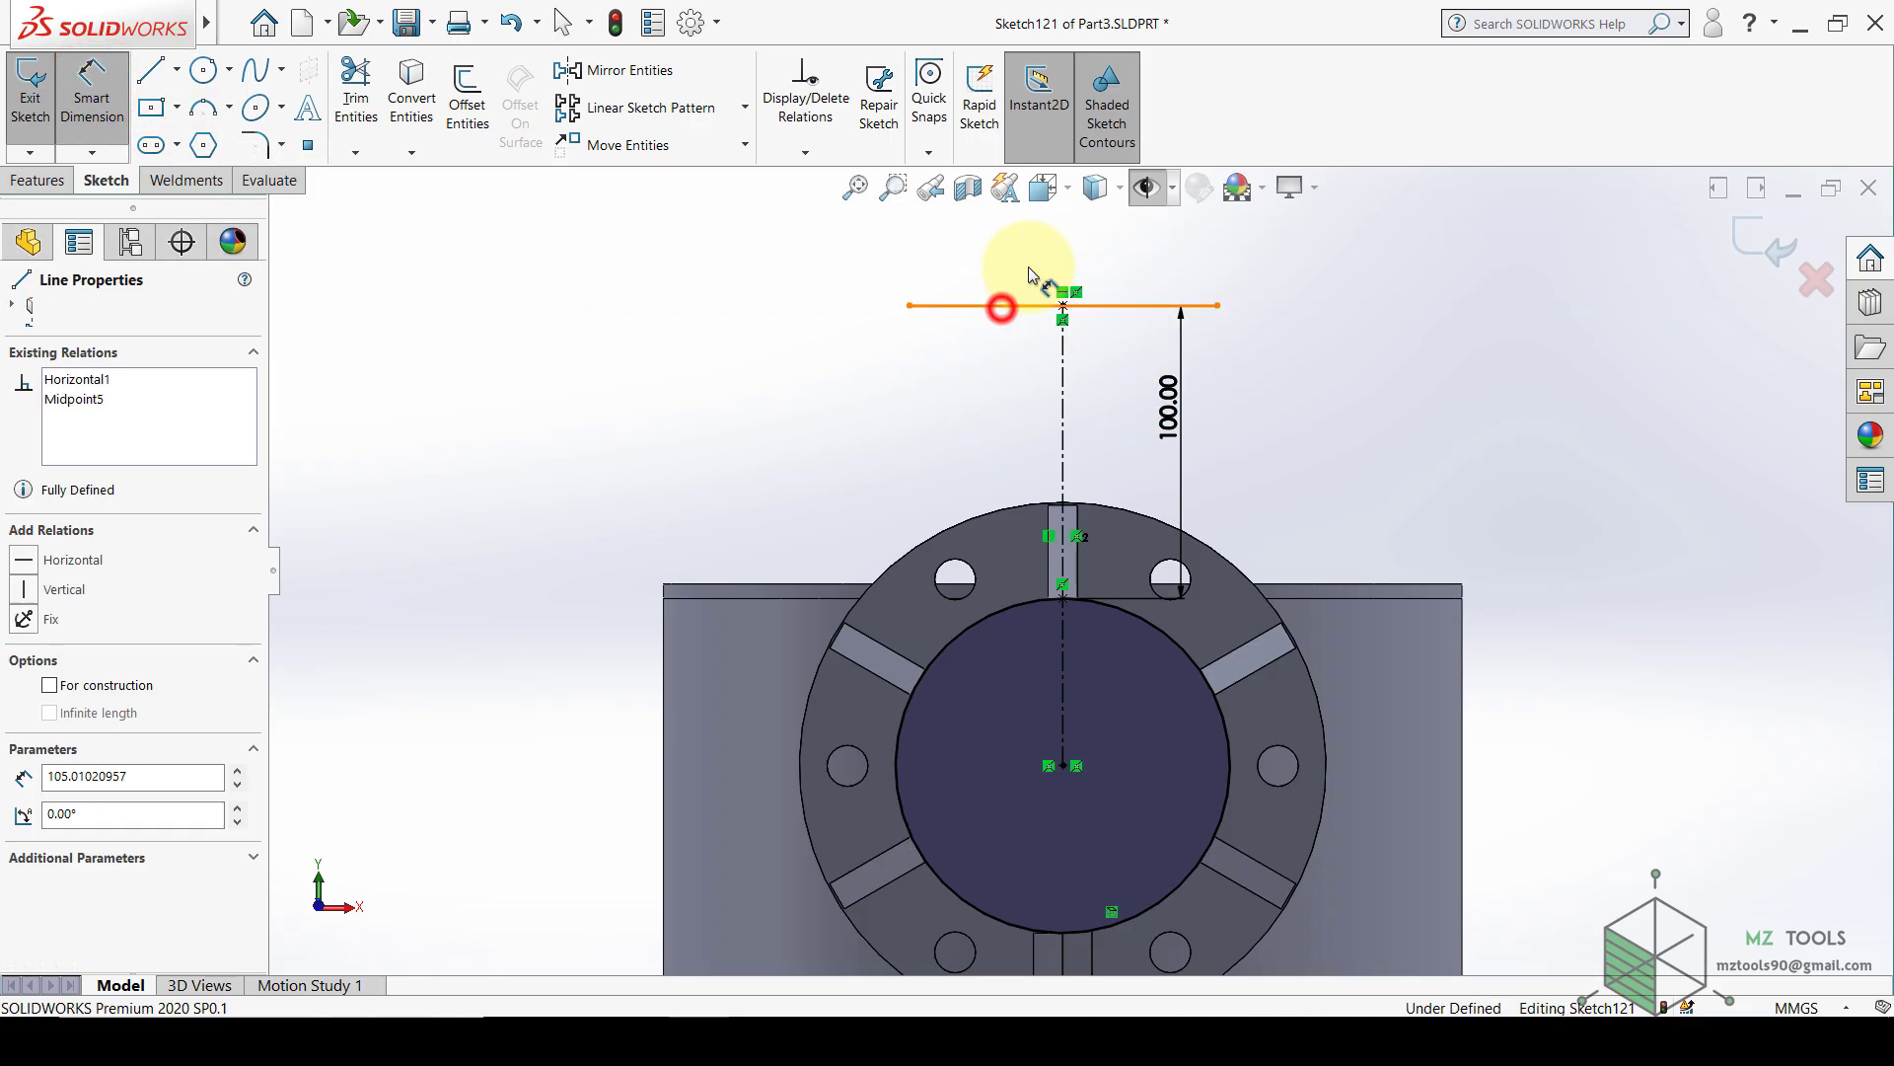
left_click(1028, 267)
type("100")
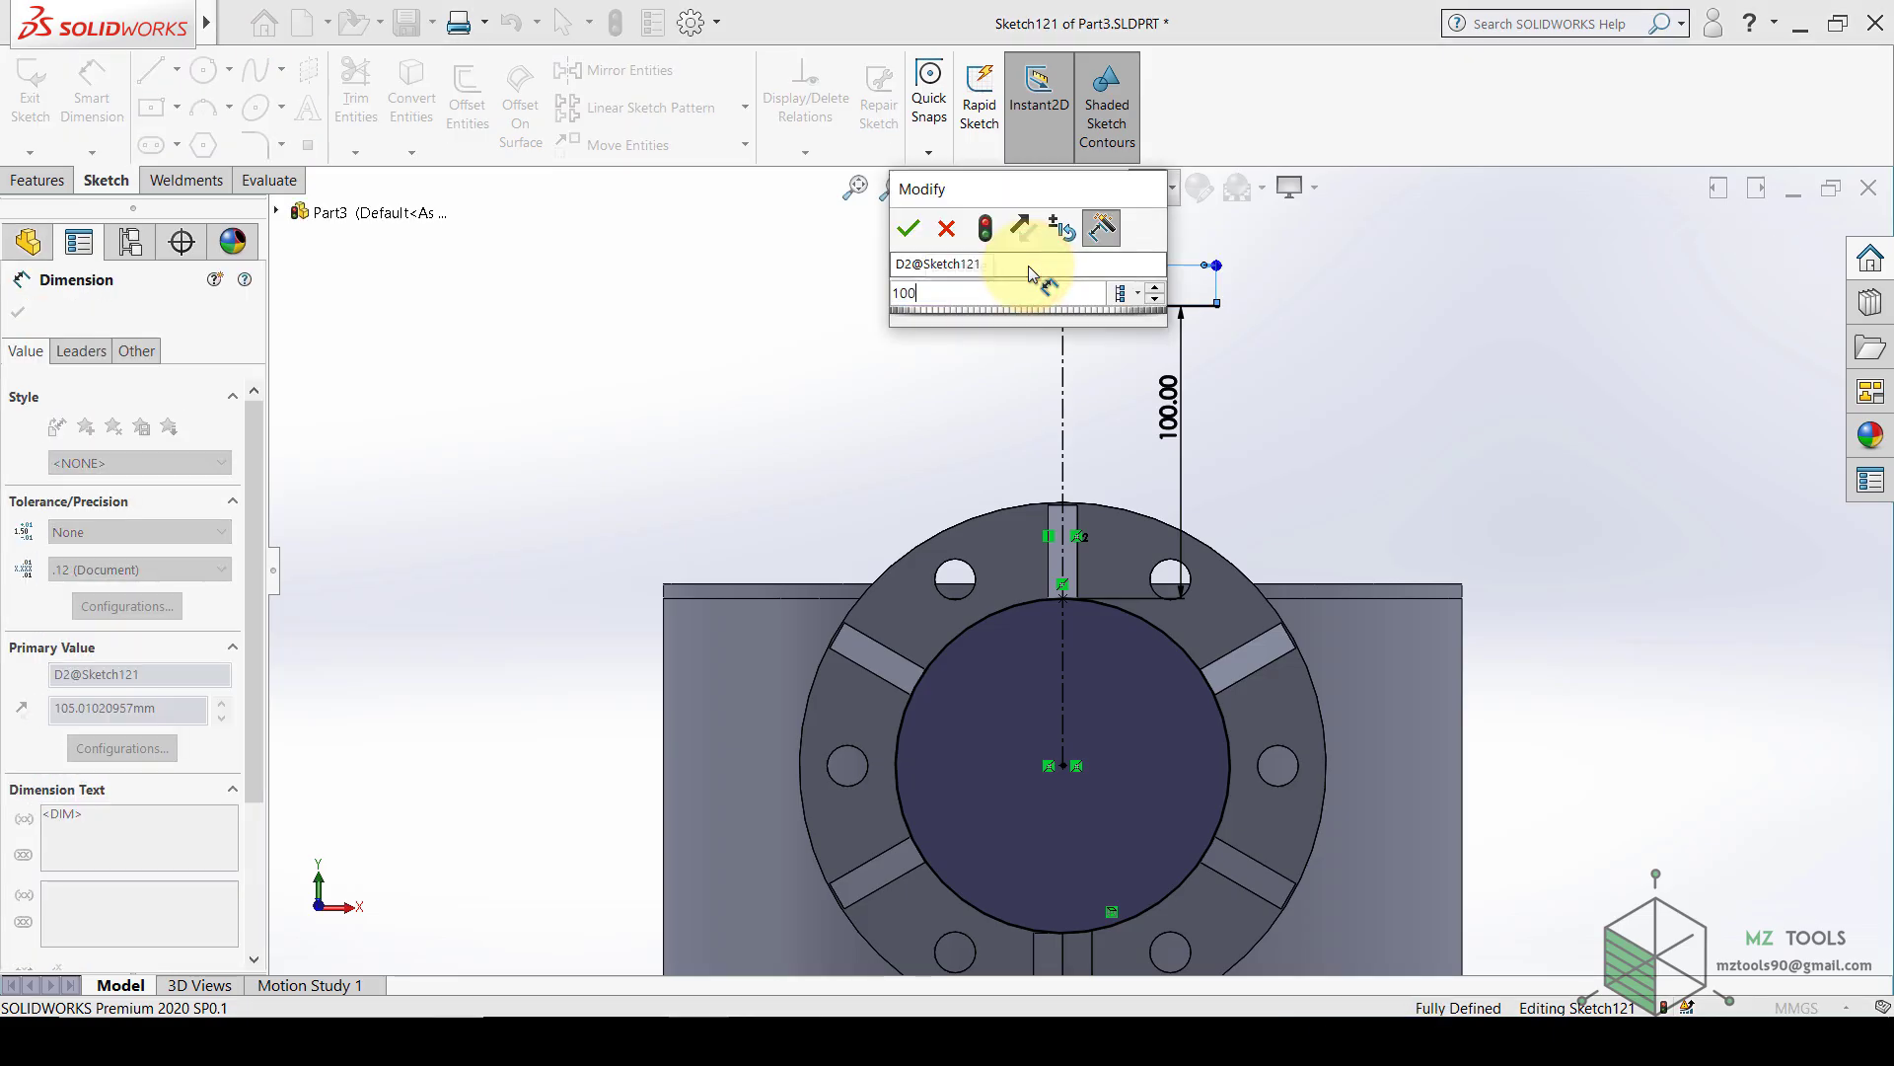
key("Return")
key("Escape")
- Draw a side line about 121 mm long from the horizontal line's left end down to the converted circle
left_click(151, 69)
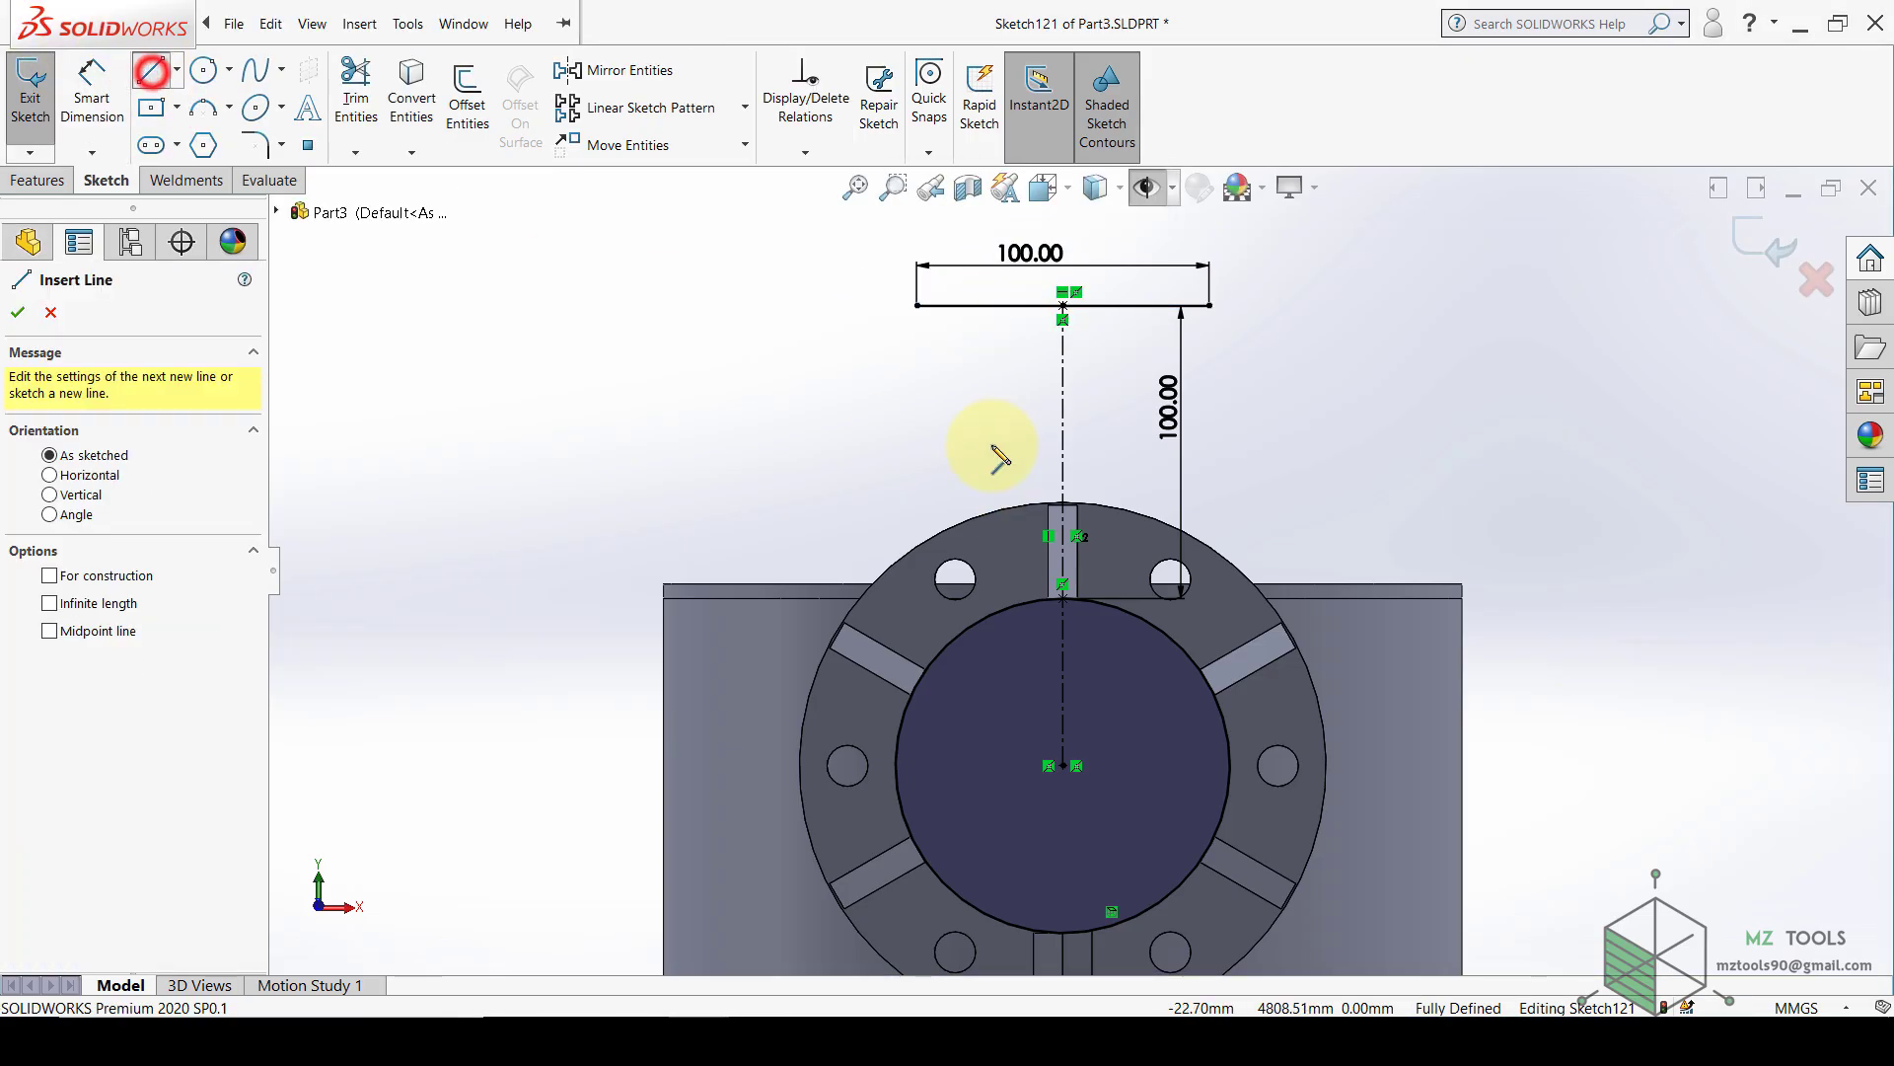
left_click(917, 305)
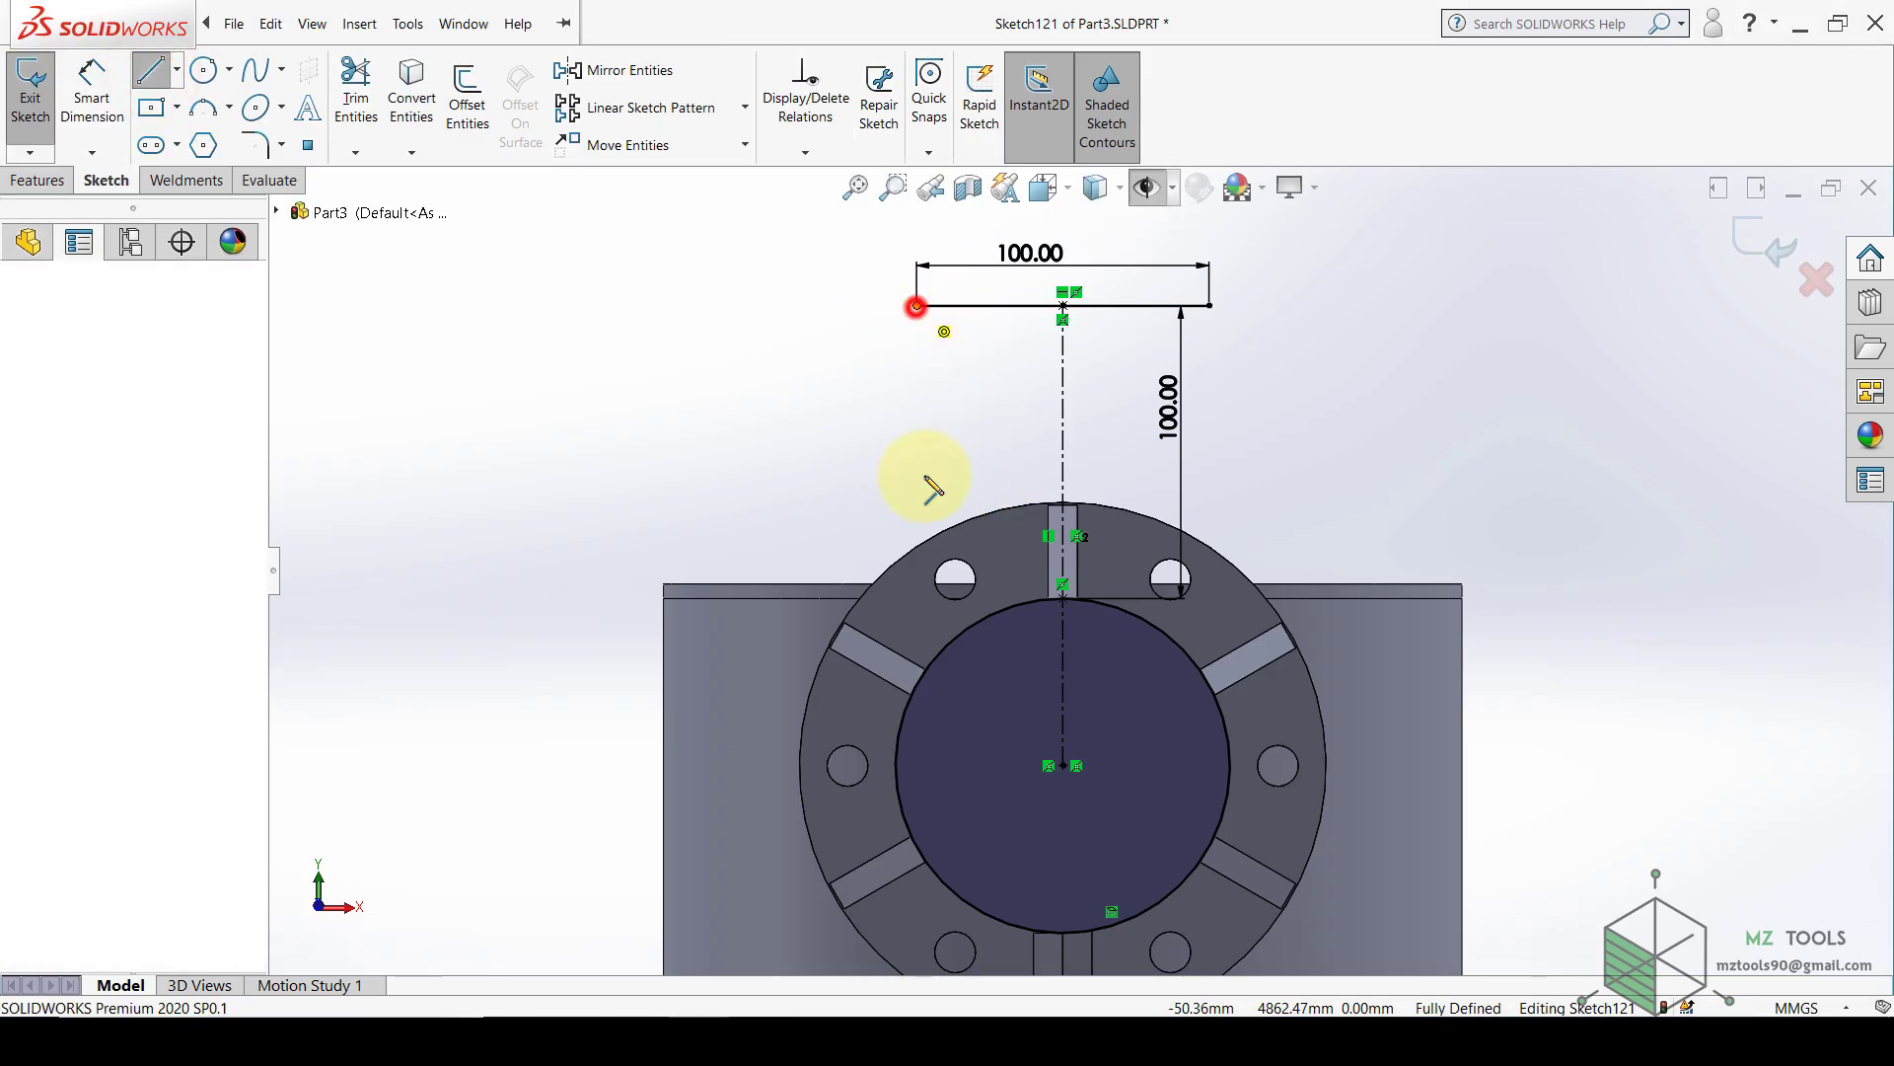
left_click(934, 661)
key("Escape")
- Apply a vertical relation to the side line joining the horizontal line and the circle
left_click(926, 421)
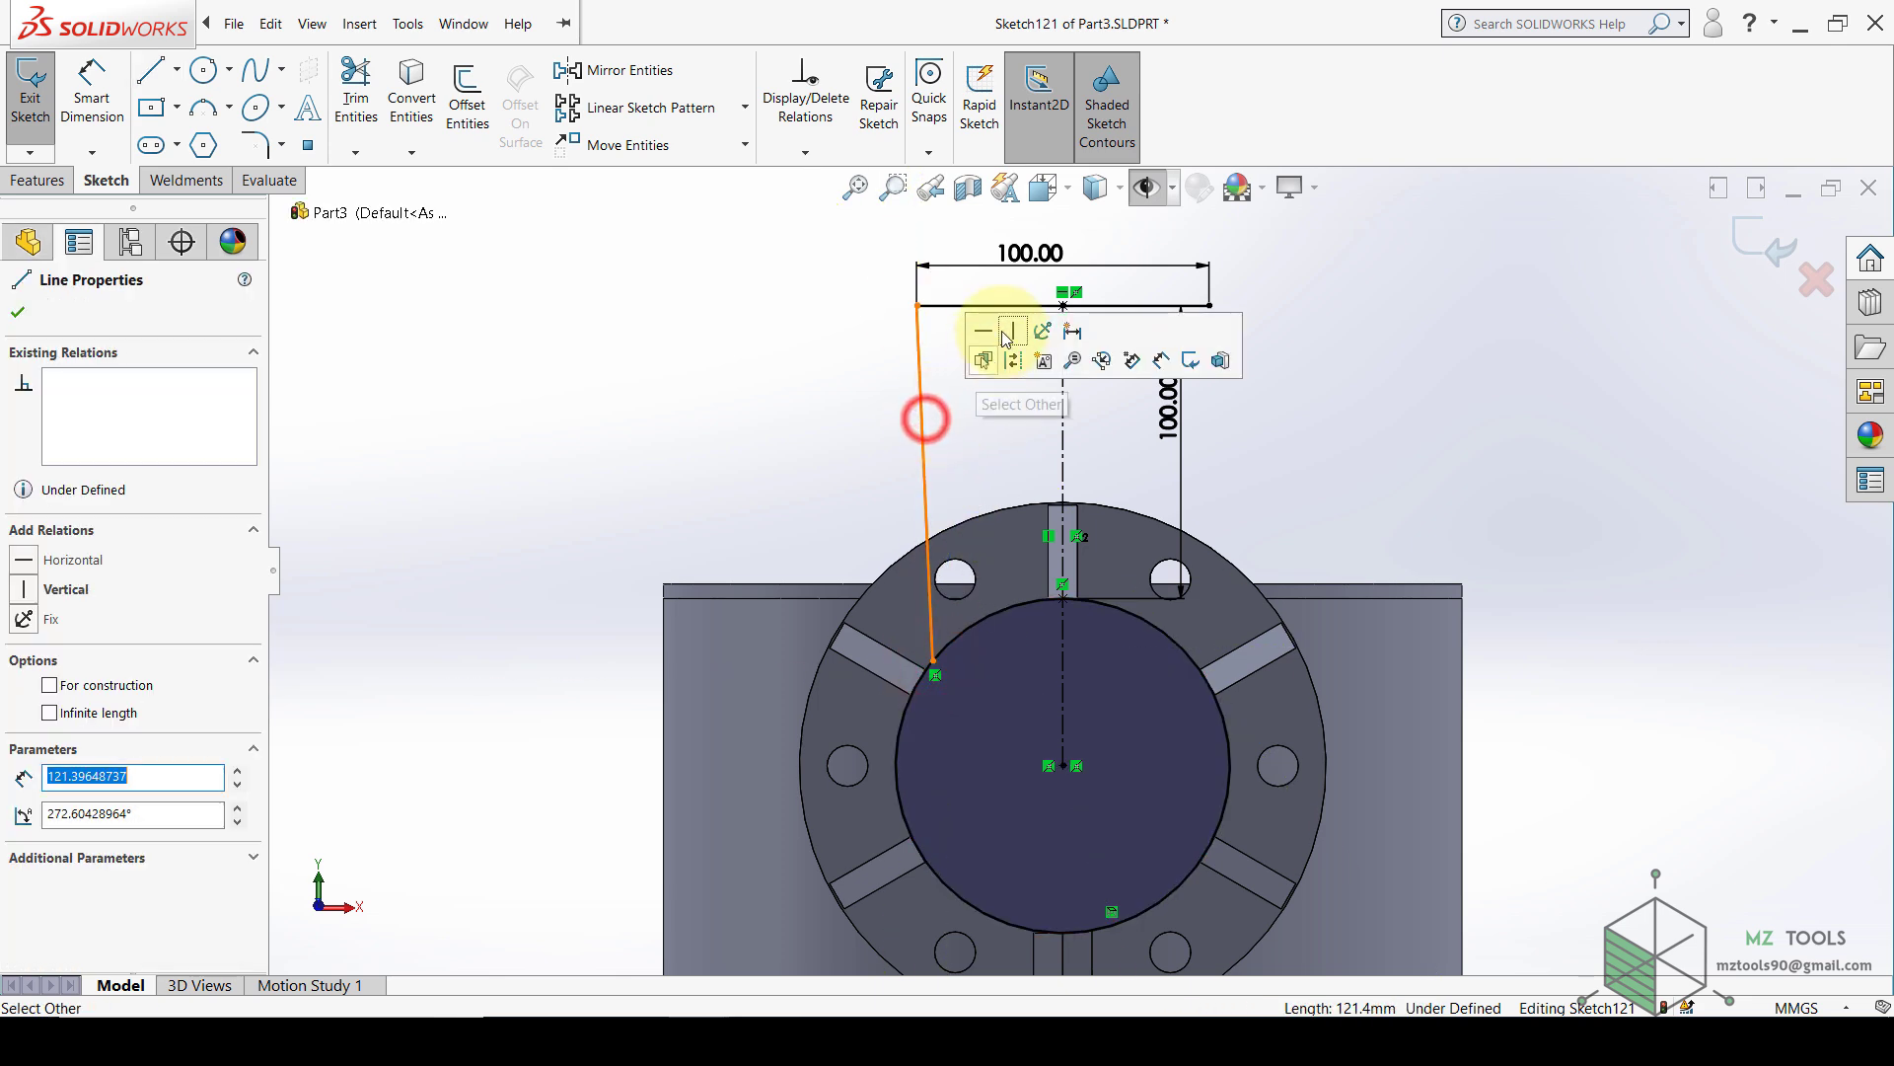
left_click(725, 391)
left_click(928, 399)
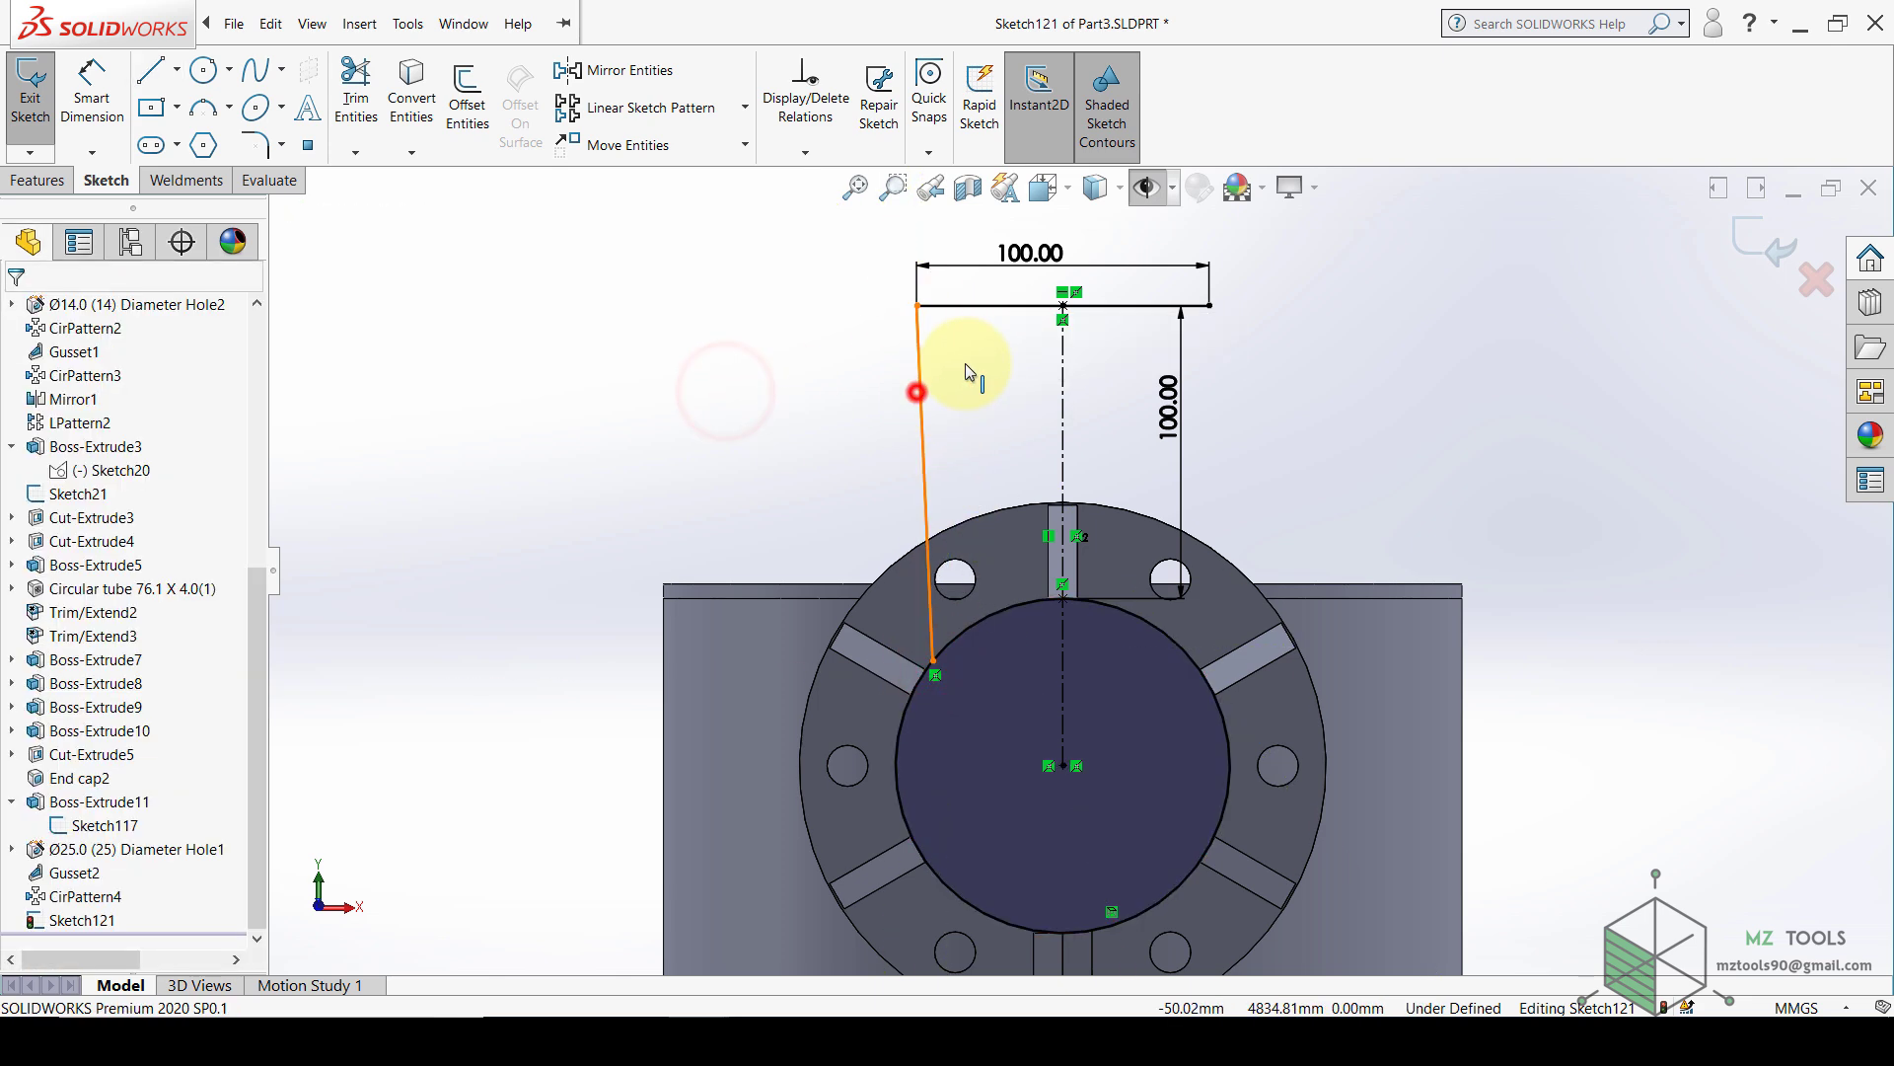
left_click(1022, 341)
left_click(56, 309)
left_click(628, 394)
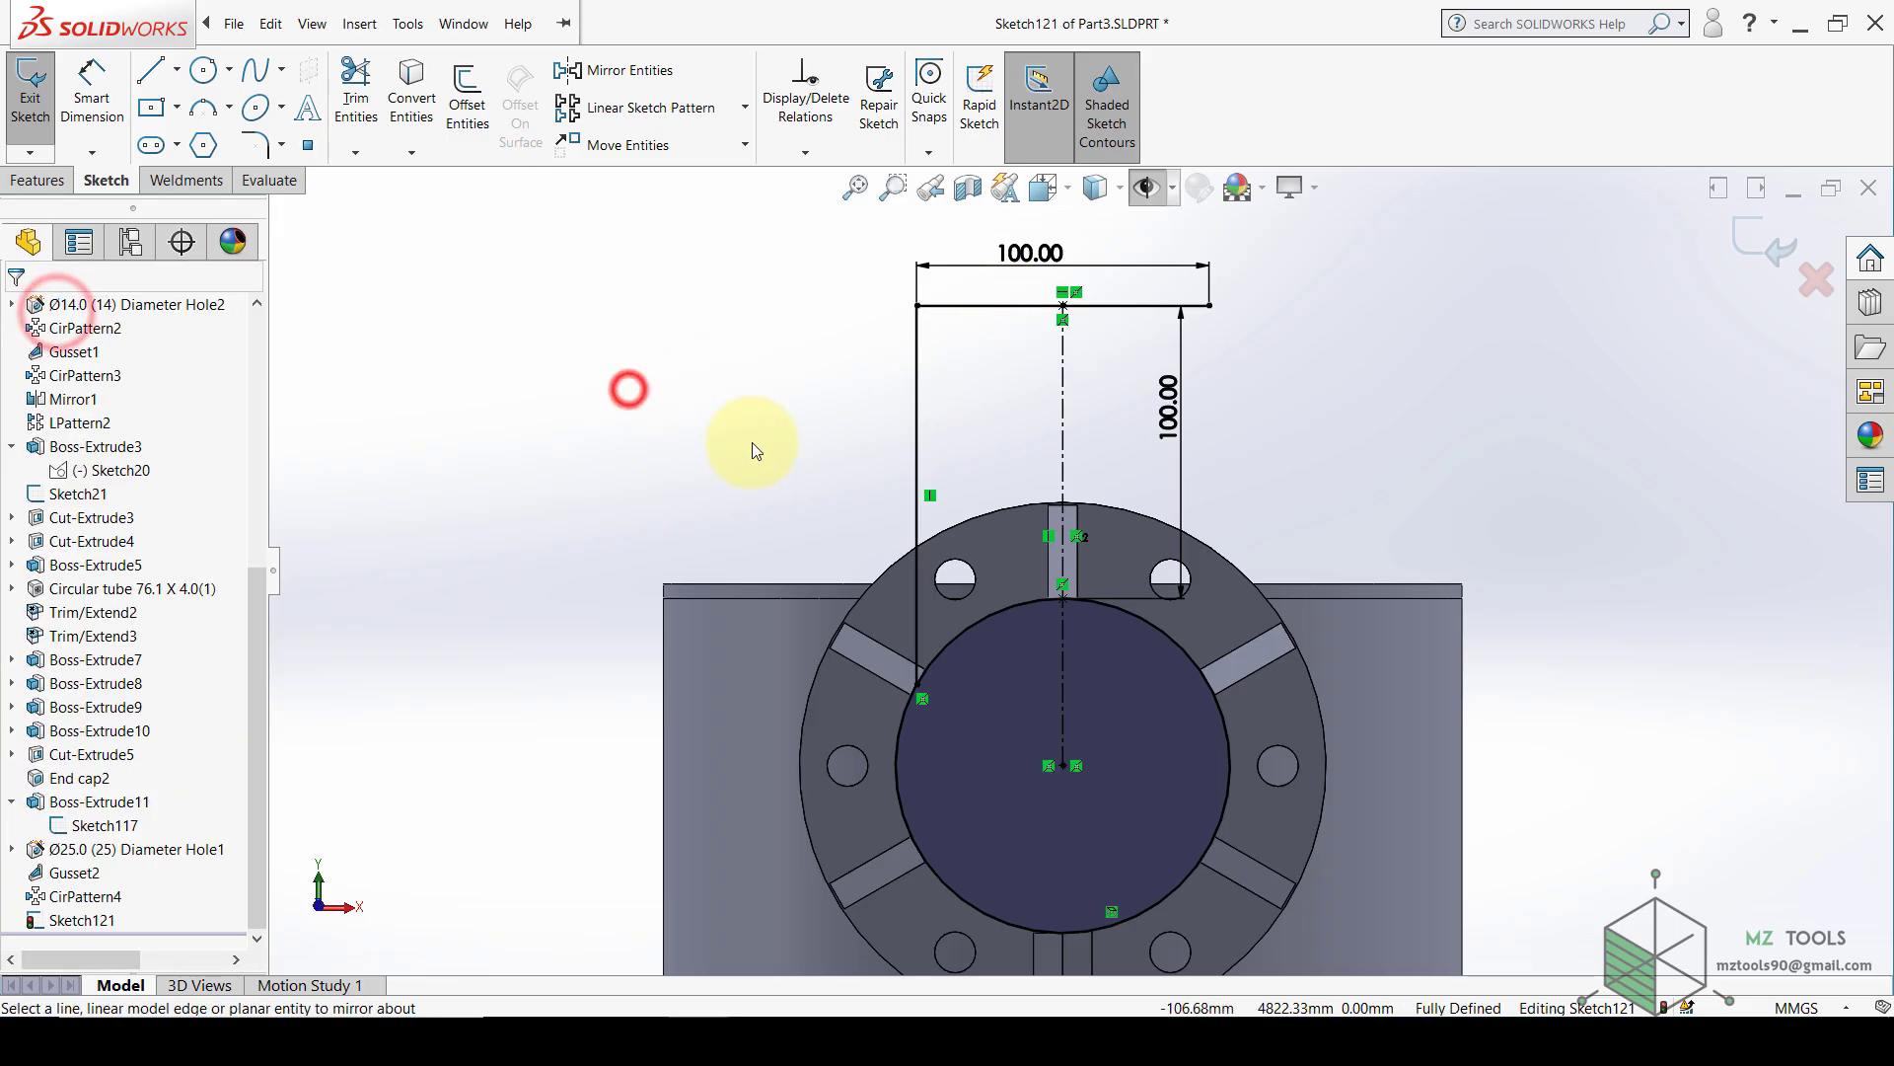
- Sketch a circle between the side line and the centerline, below the horizontal line, and set its diameter to 14 mm
left_click(966, 378)
left_click(963, 400)
key("Escape")
left_click(90, 86)
left_click(965, 393)
left_click(667, 413)
type("14")
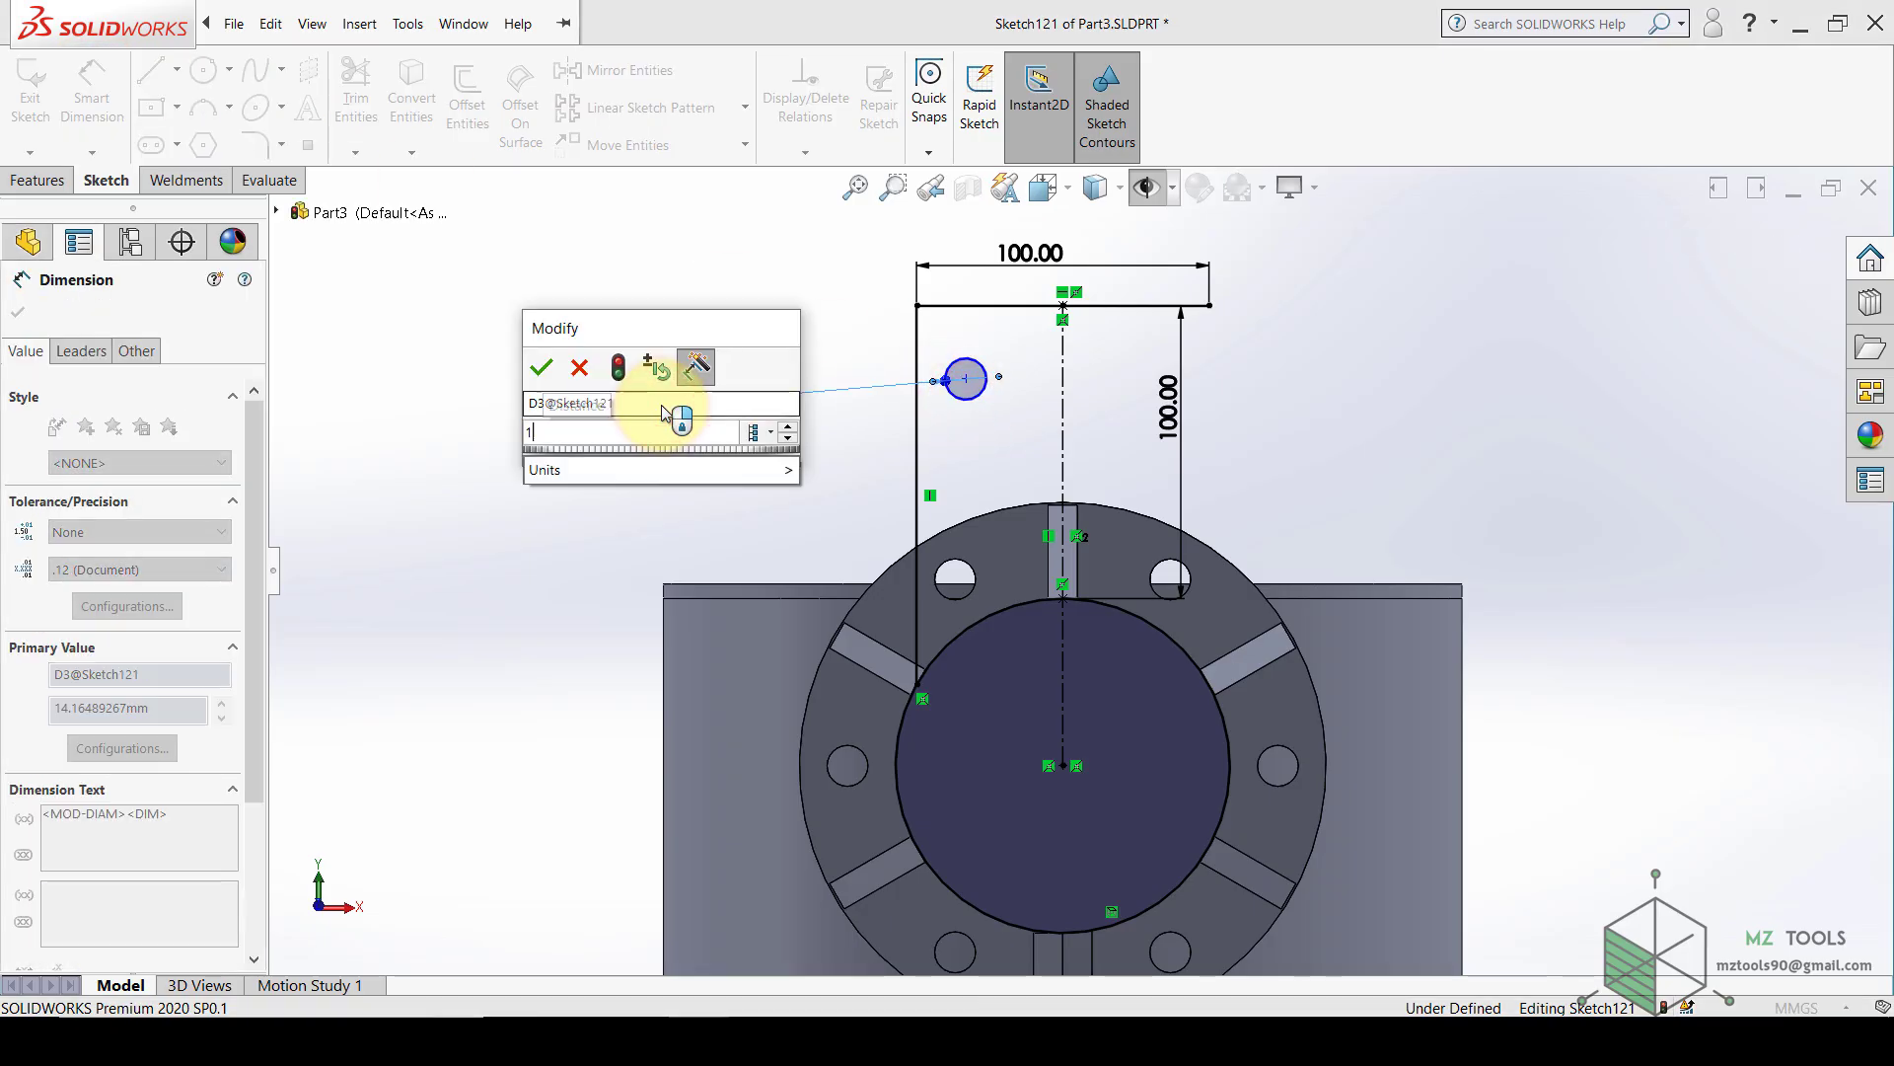
key("Return")
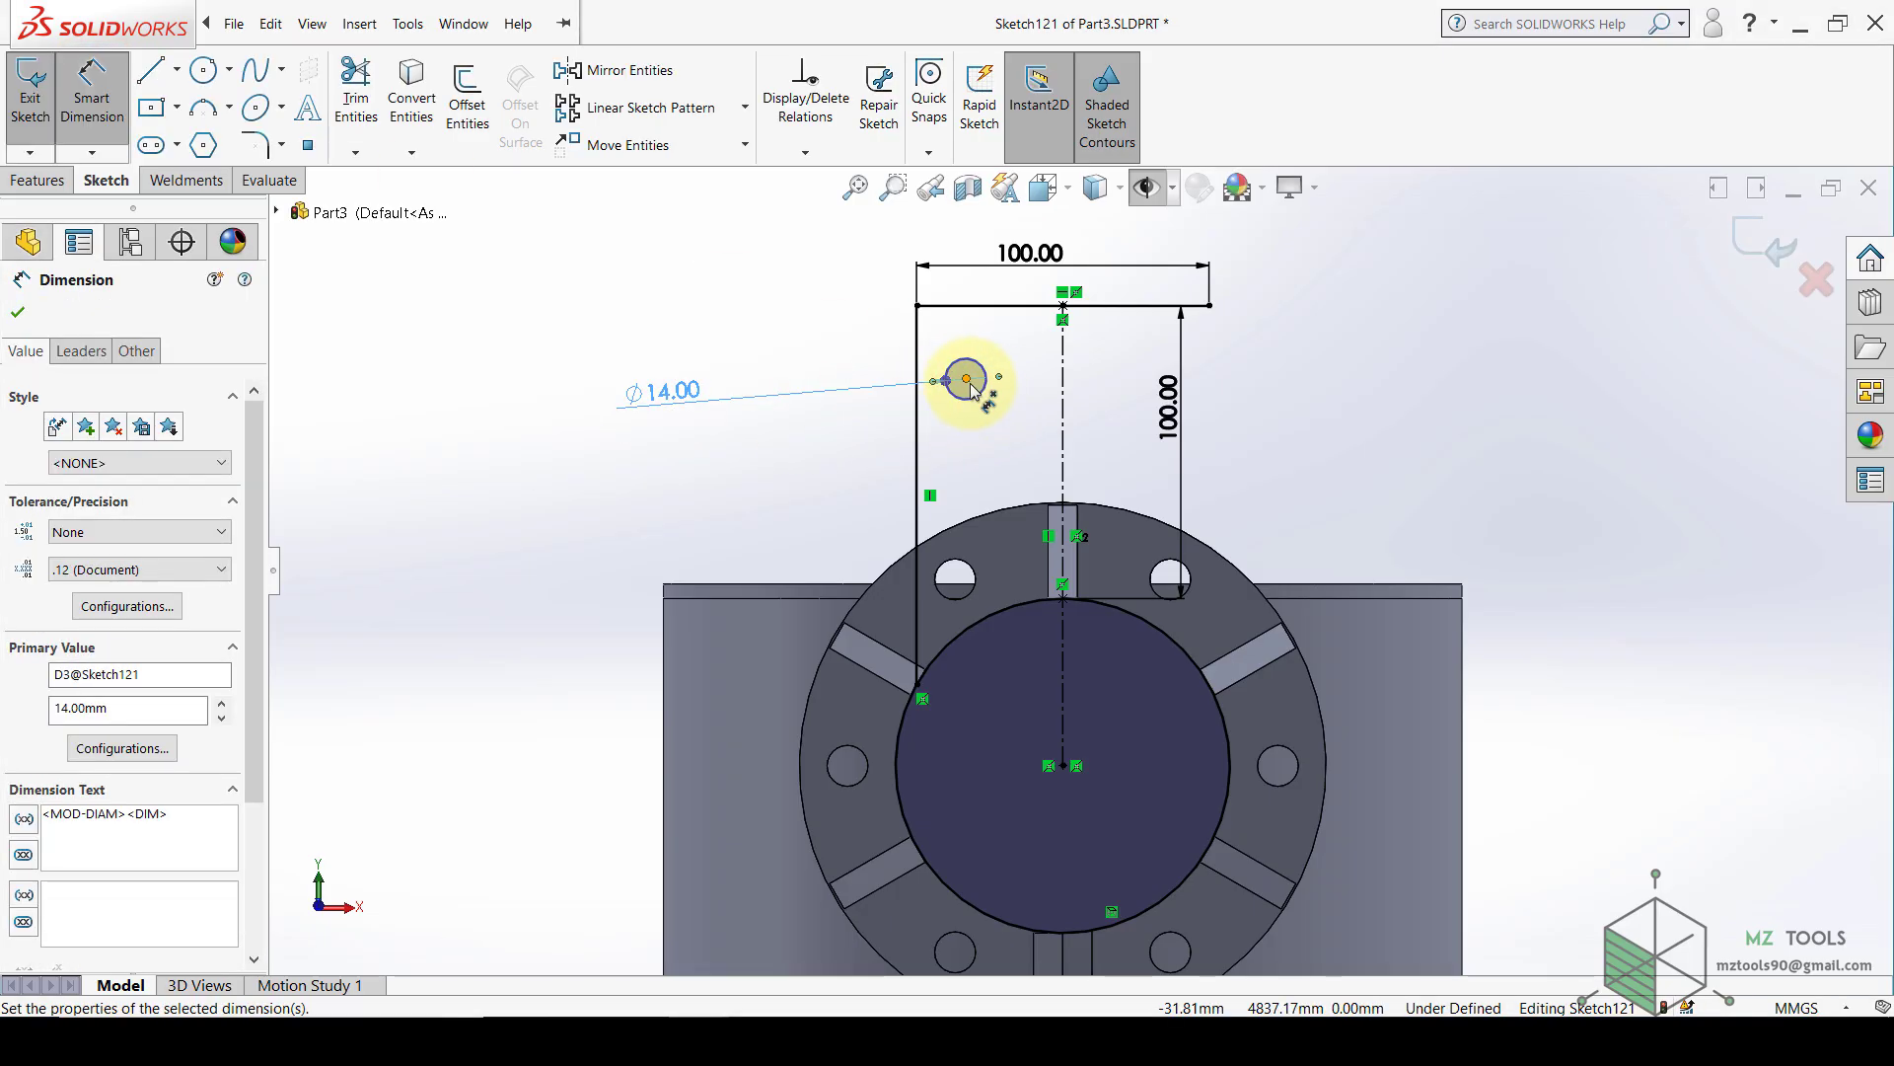
- Dimension the horizontal distance from the small circle's centre to the centerline as 32 mm
left_click(965, 379)
left_click(1061, 375)
left_click(1022, 448)
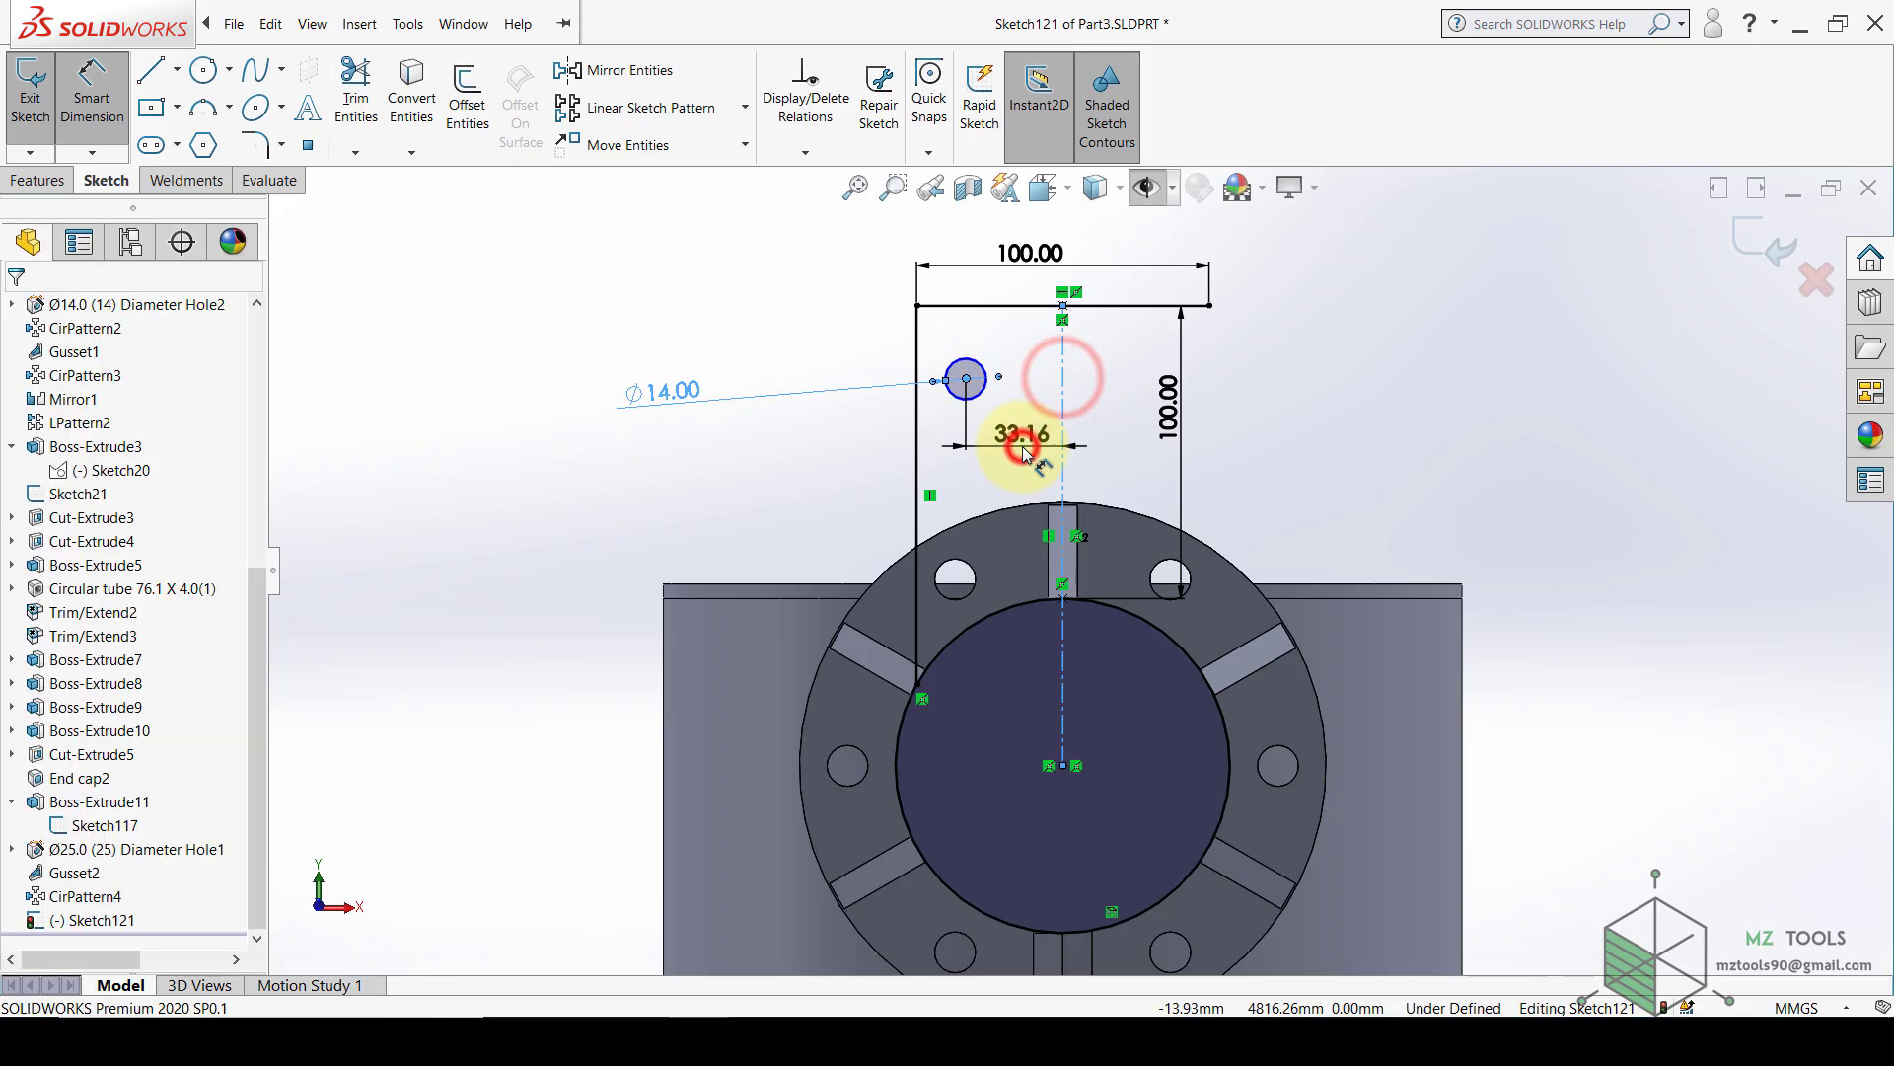
type("32")
key("Return")
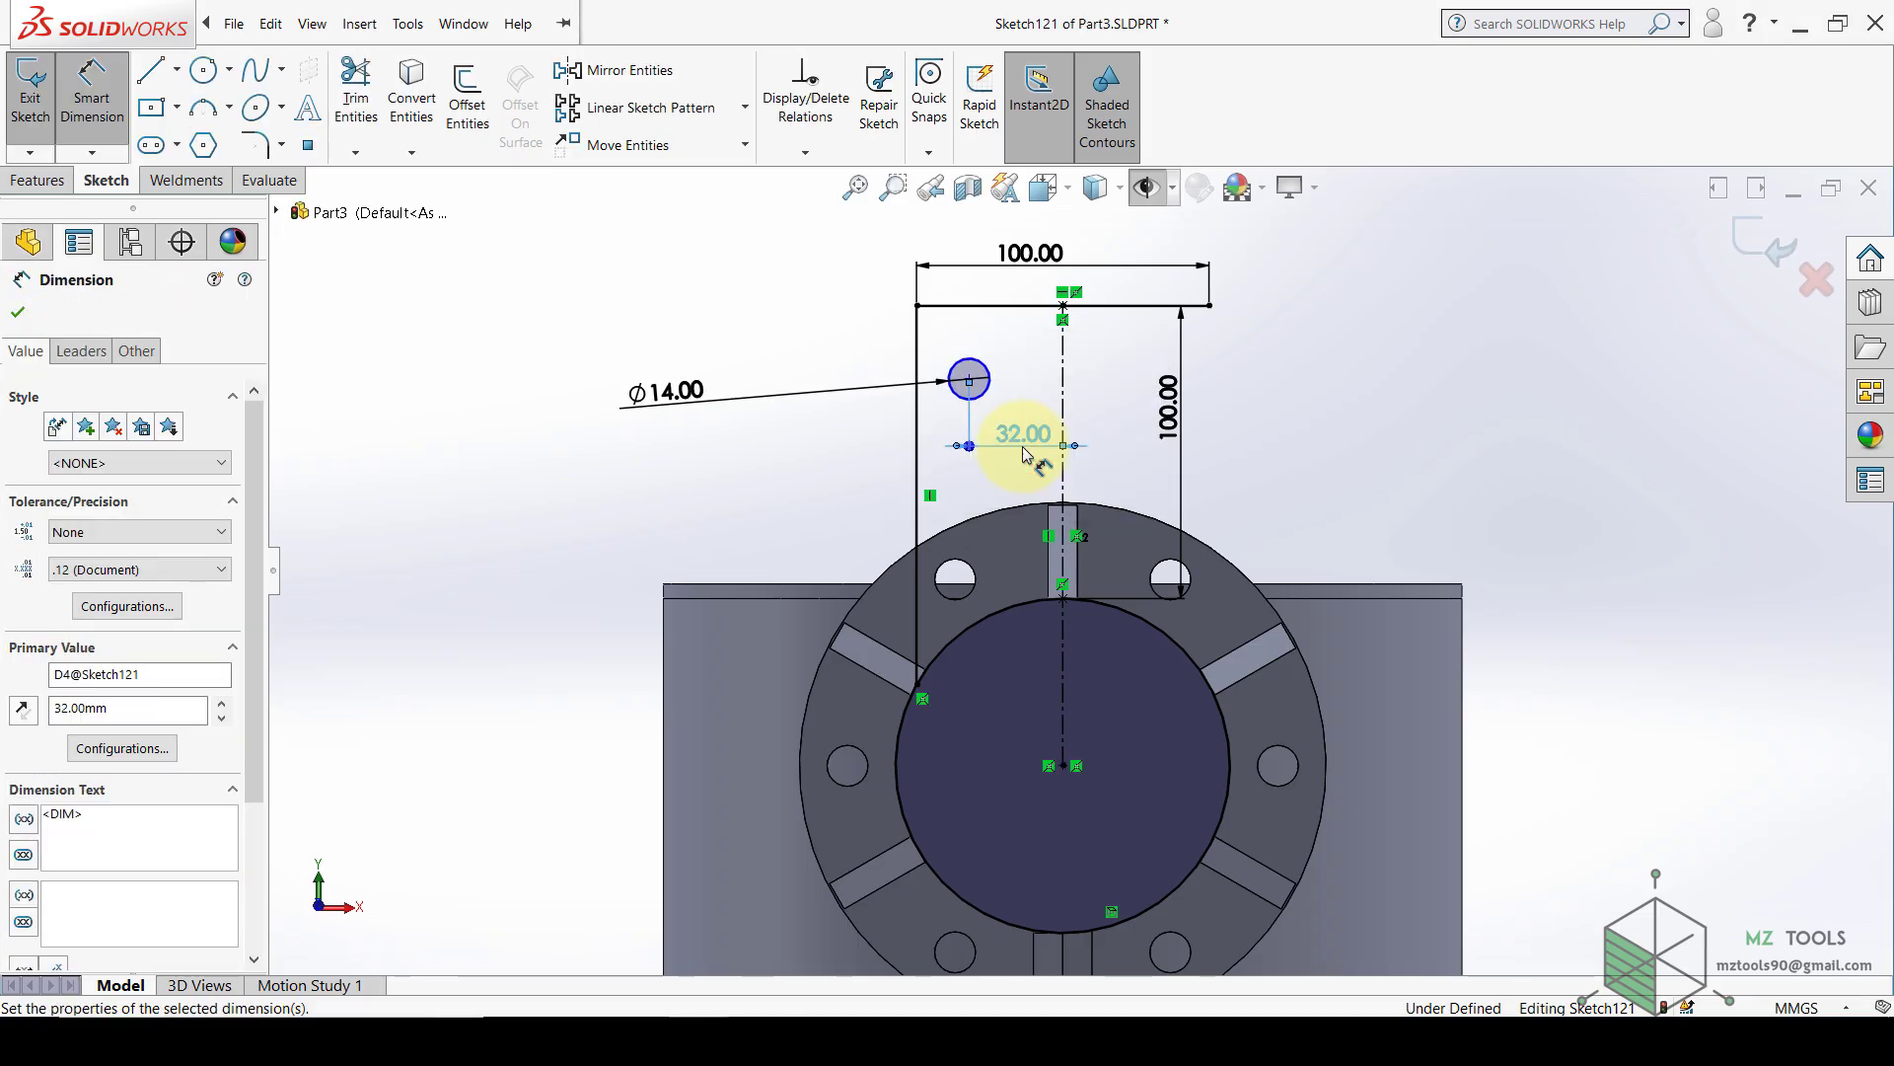
key("Escape")
- Dimension the vertical distance from the small circle's centre to the horizontal line as 18 mm
left_click(84, 82)
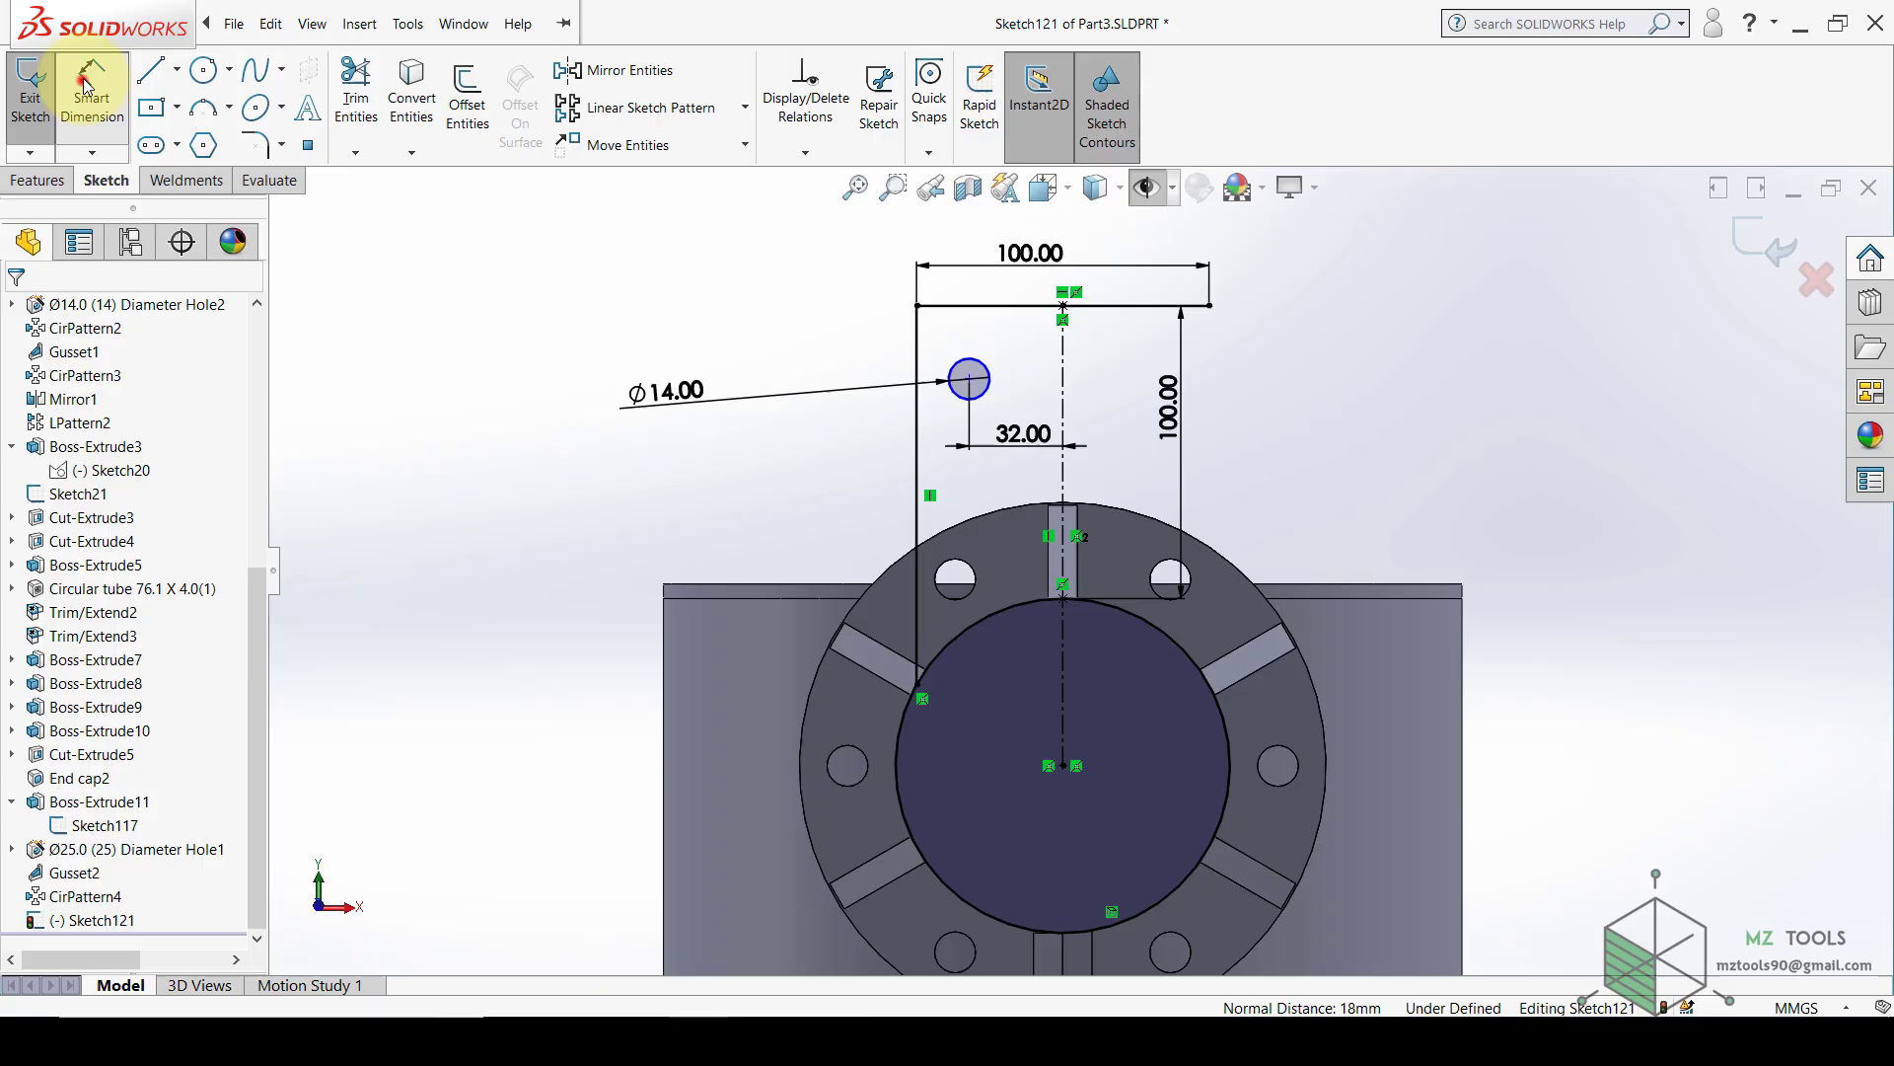
left_click(969, 380)
left_click(973, 306)
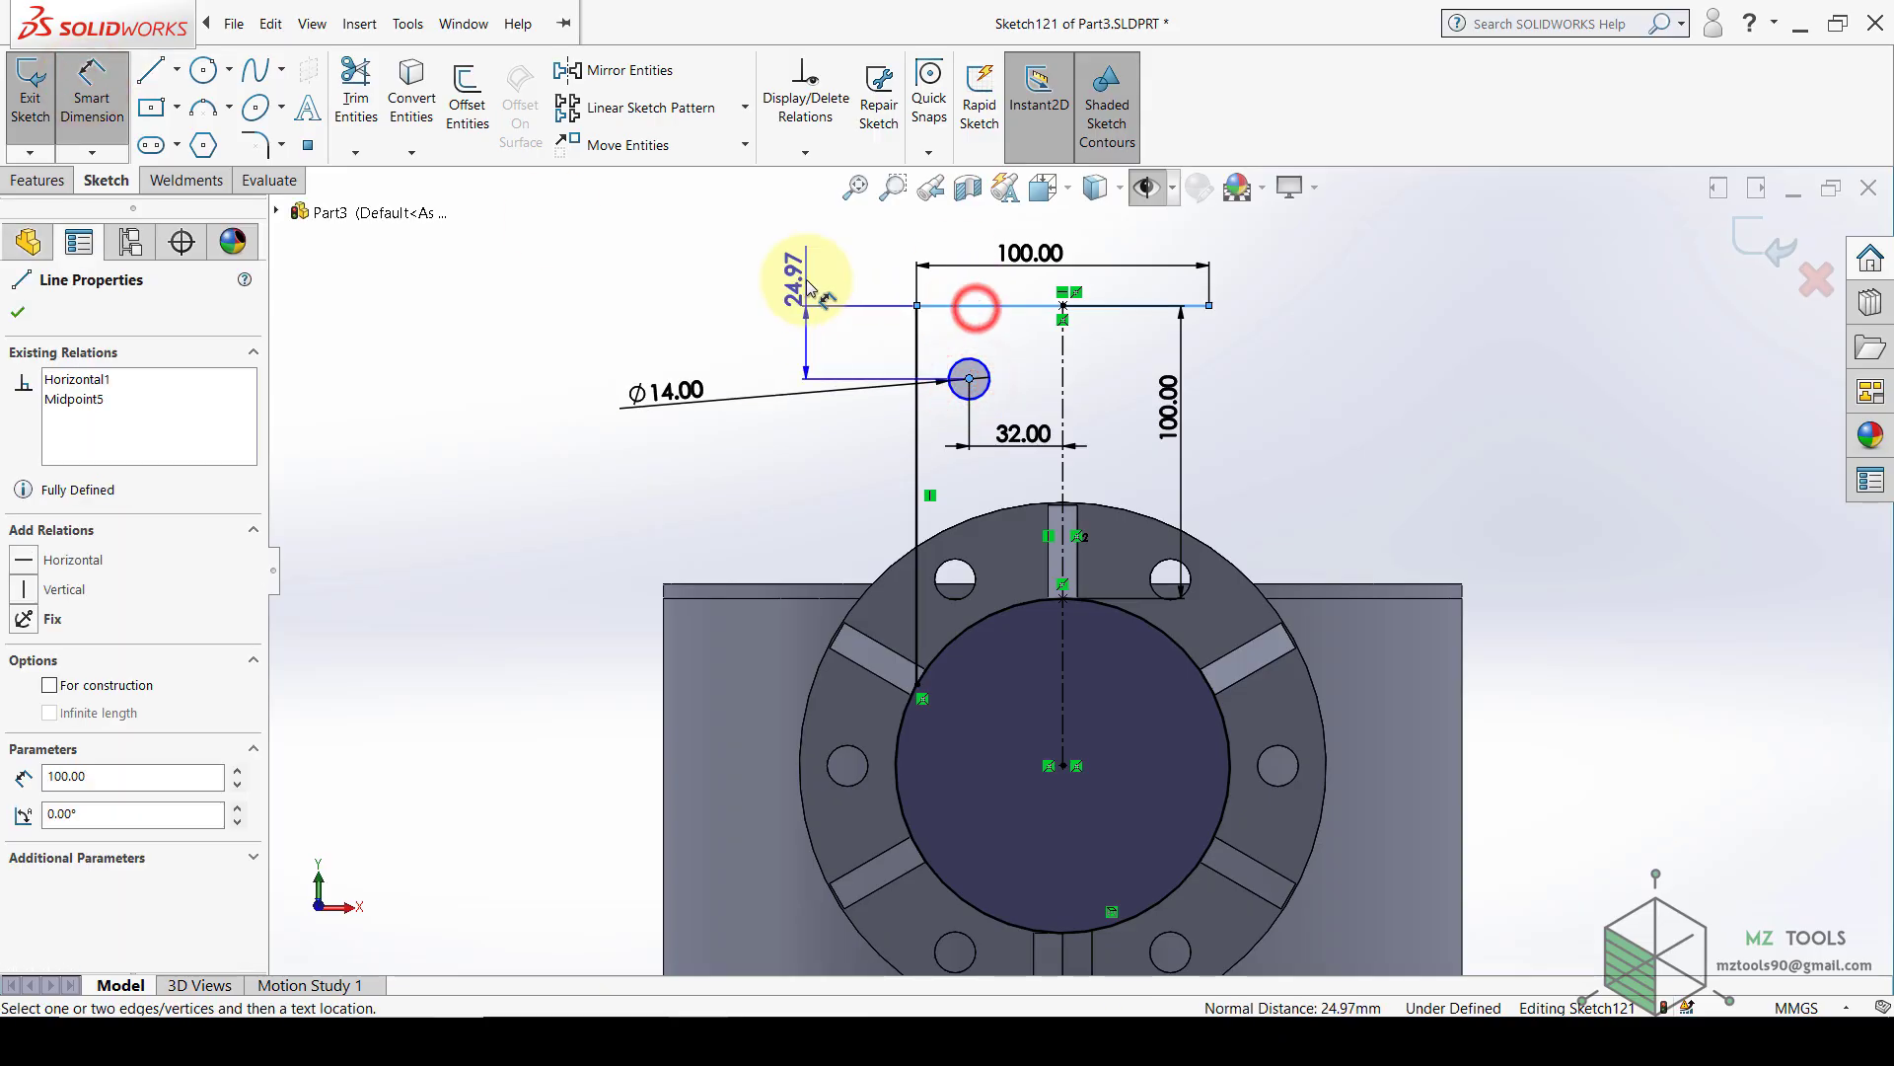
left_click(806, 286)
type("18")
key("Return")
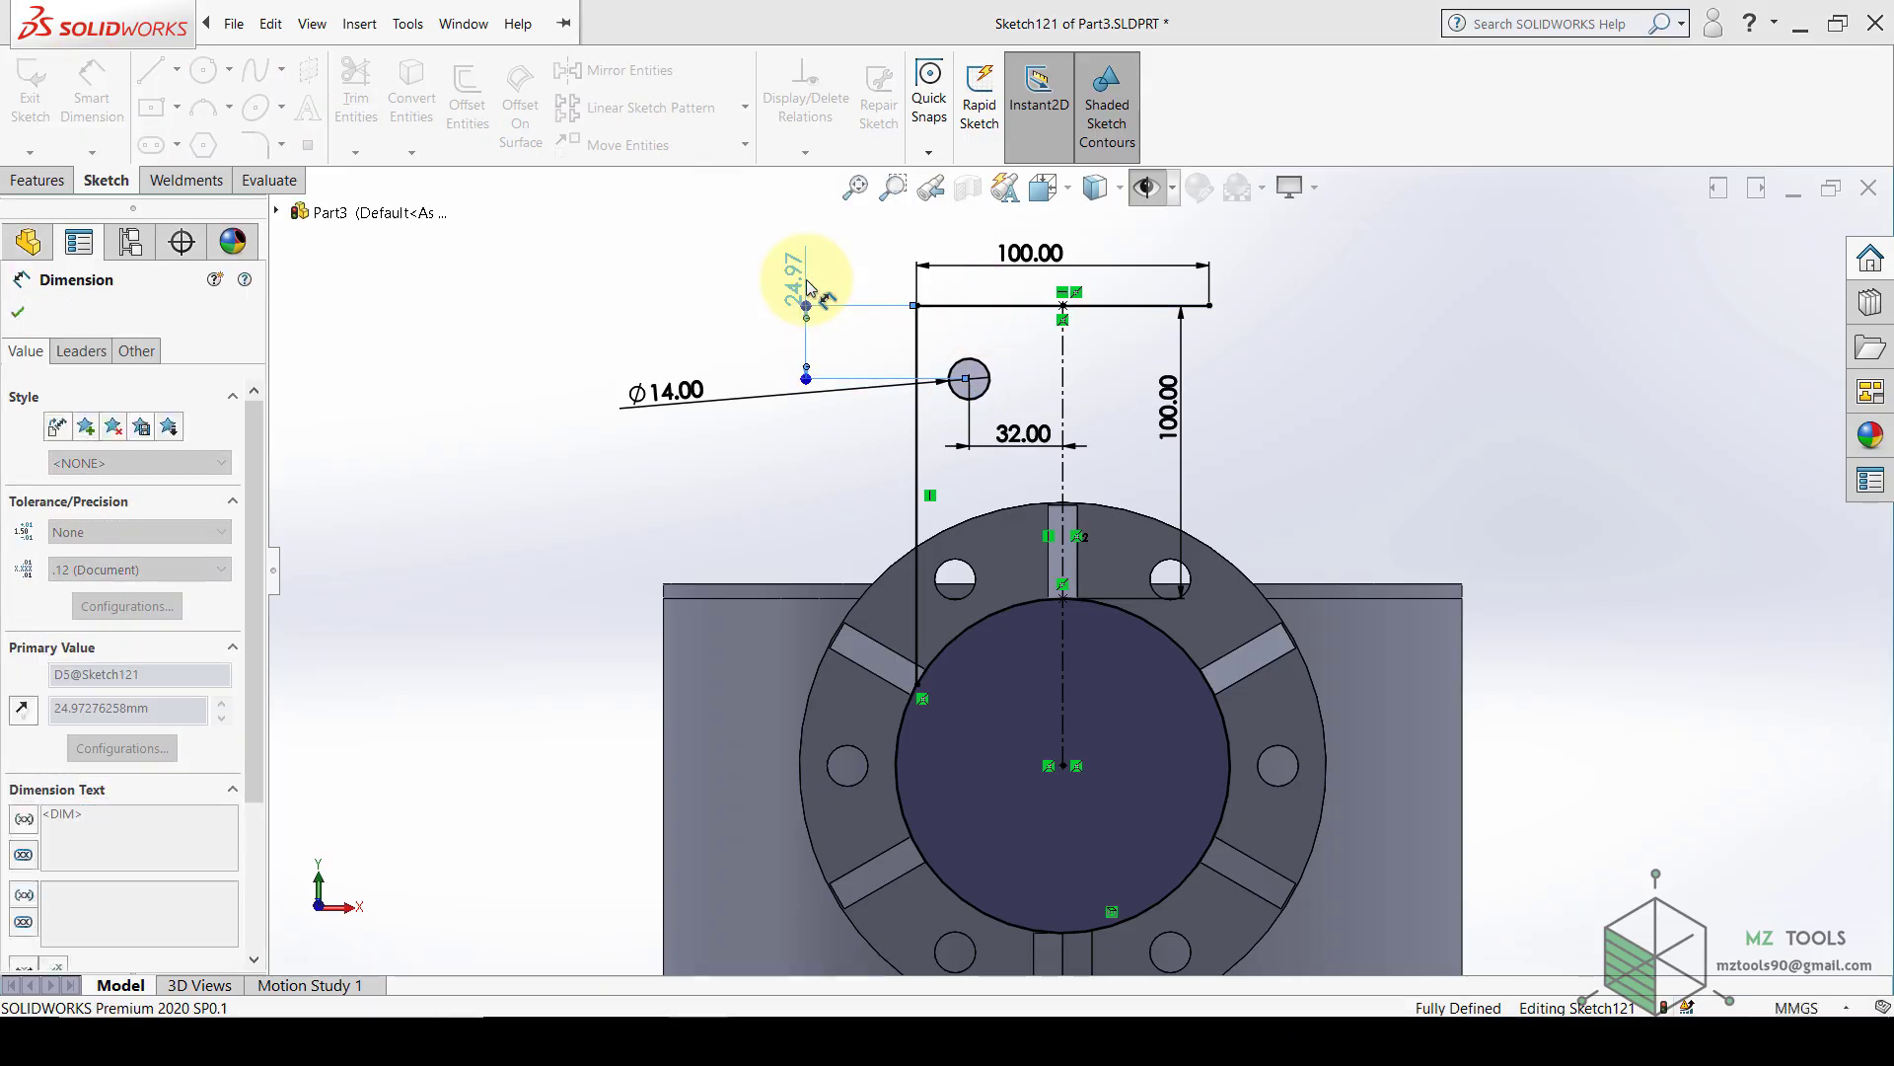
key("Escape")
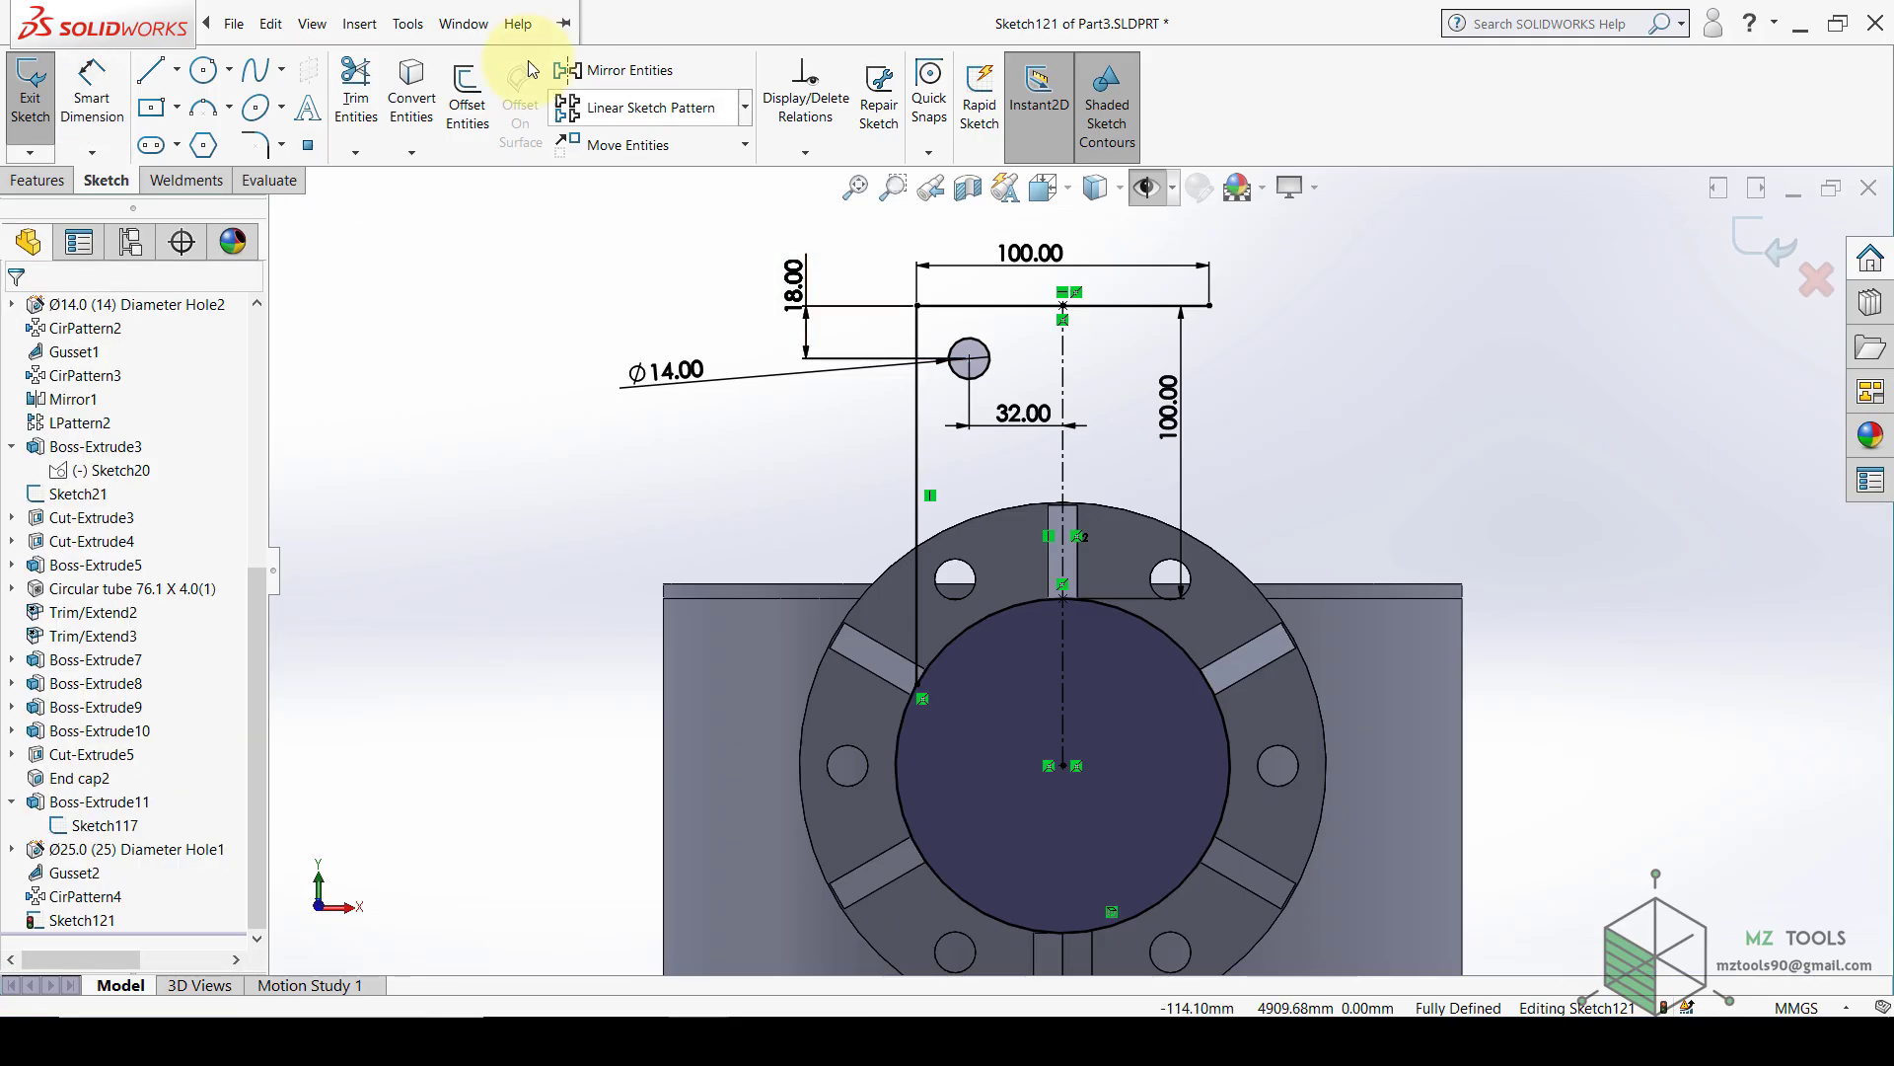
- Sketch a circle about 10.8 mm in diameter below the 14 mm circle, between the side line and the centerline
left_click(201, 71)
scroll(1198, 533, "down", 2)
left_click_drag(912, 453, 928, 469)
key("Escape")
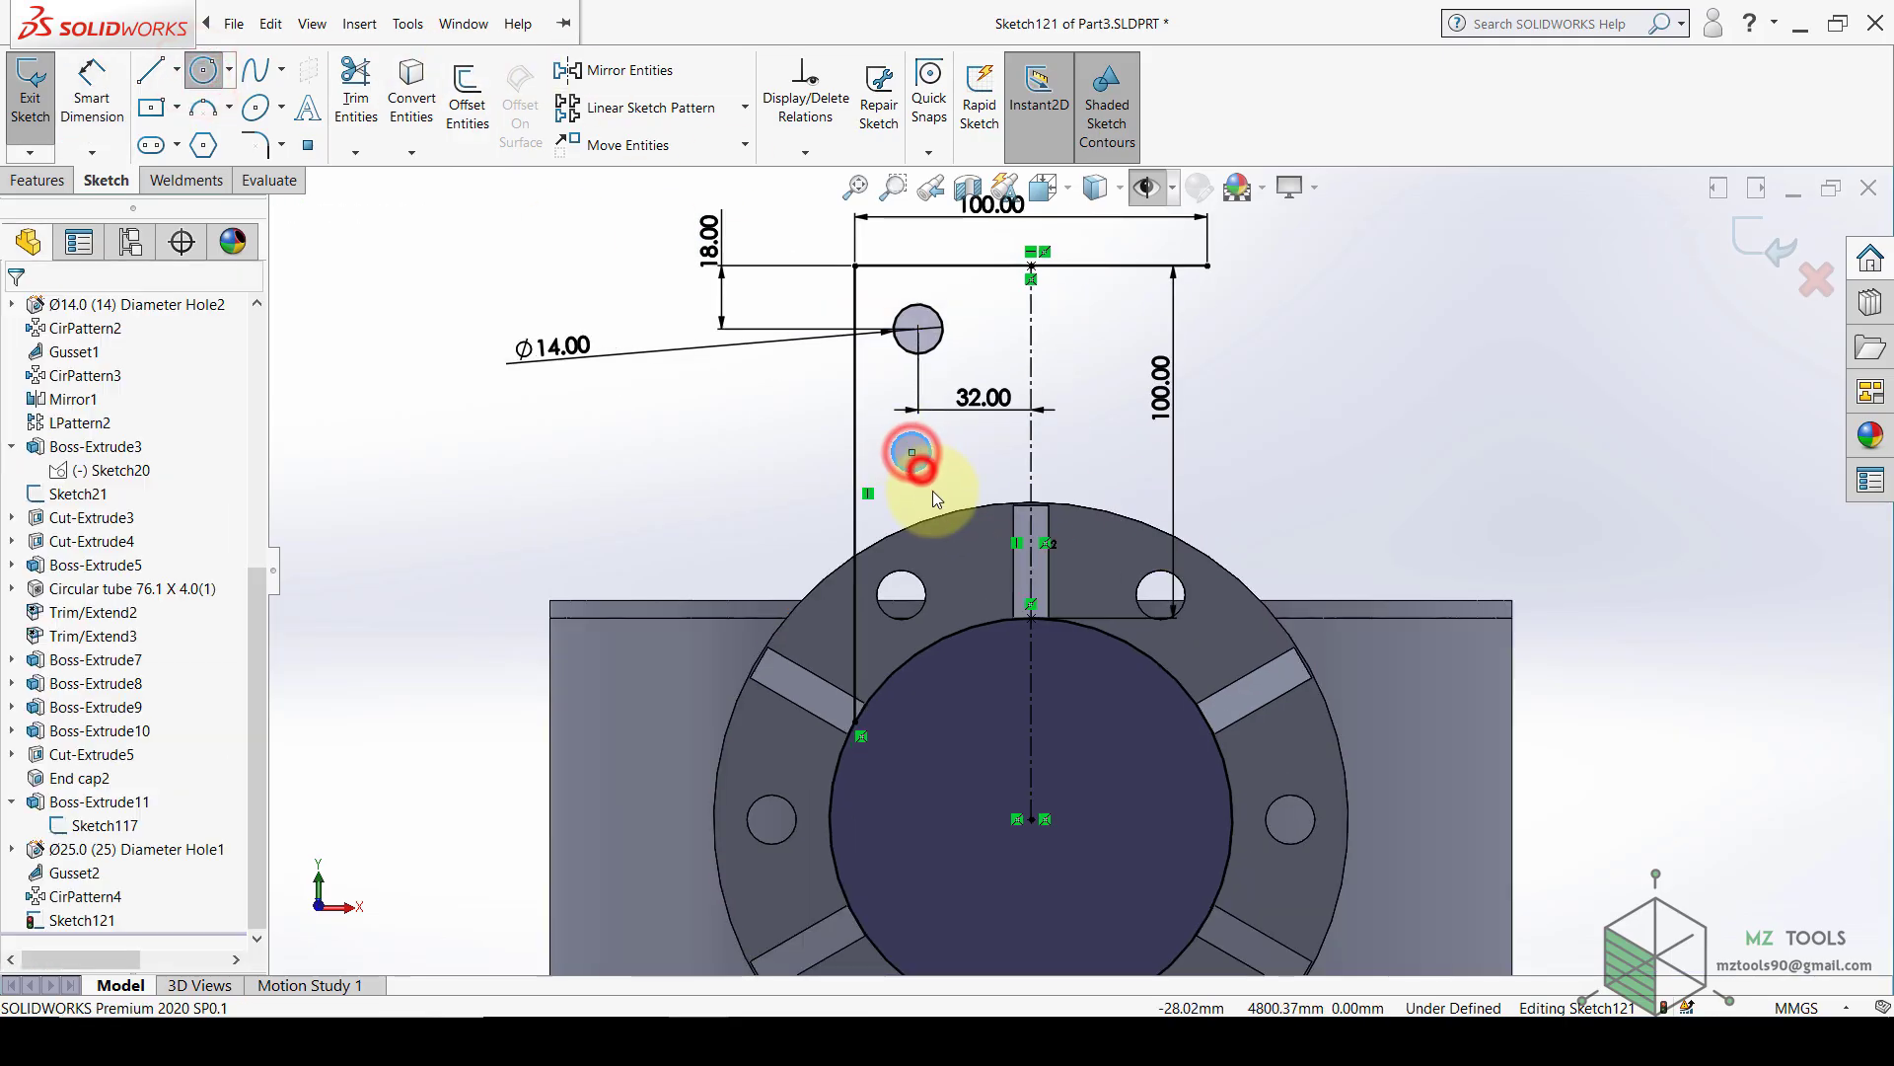
left_click(917, 453)
left_click(1015, 471)
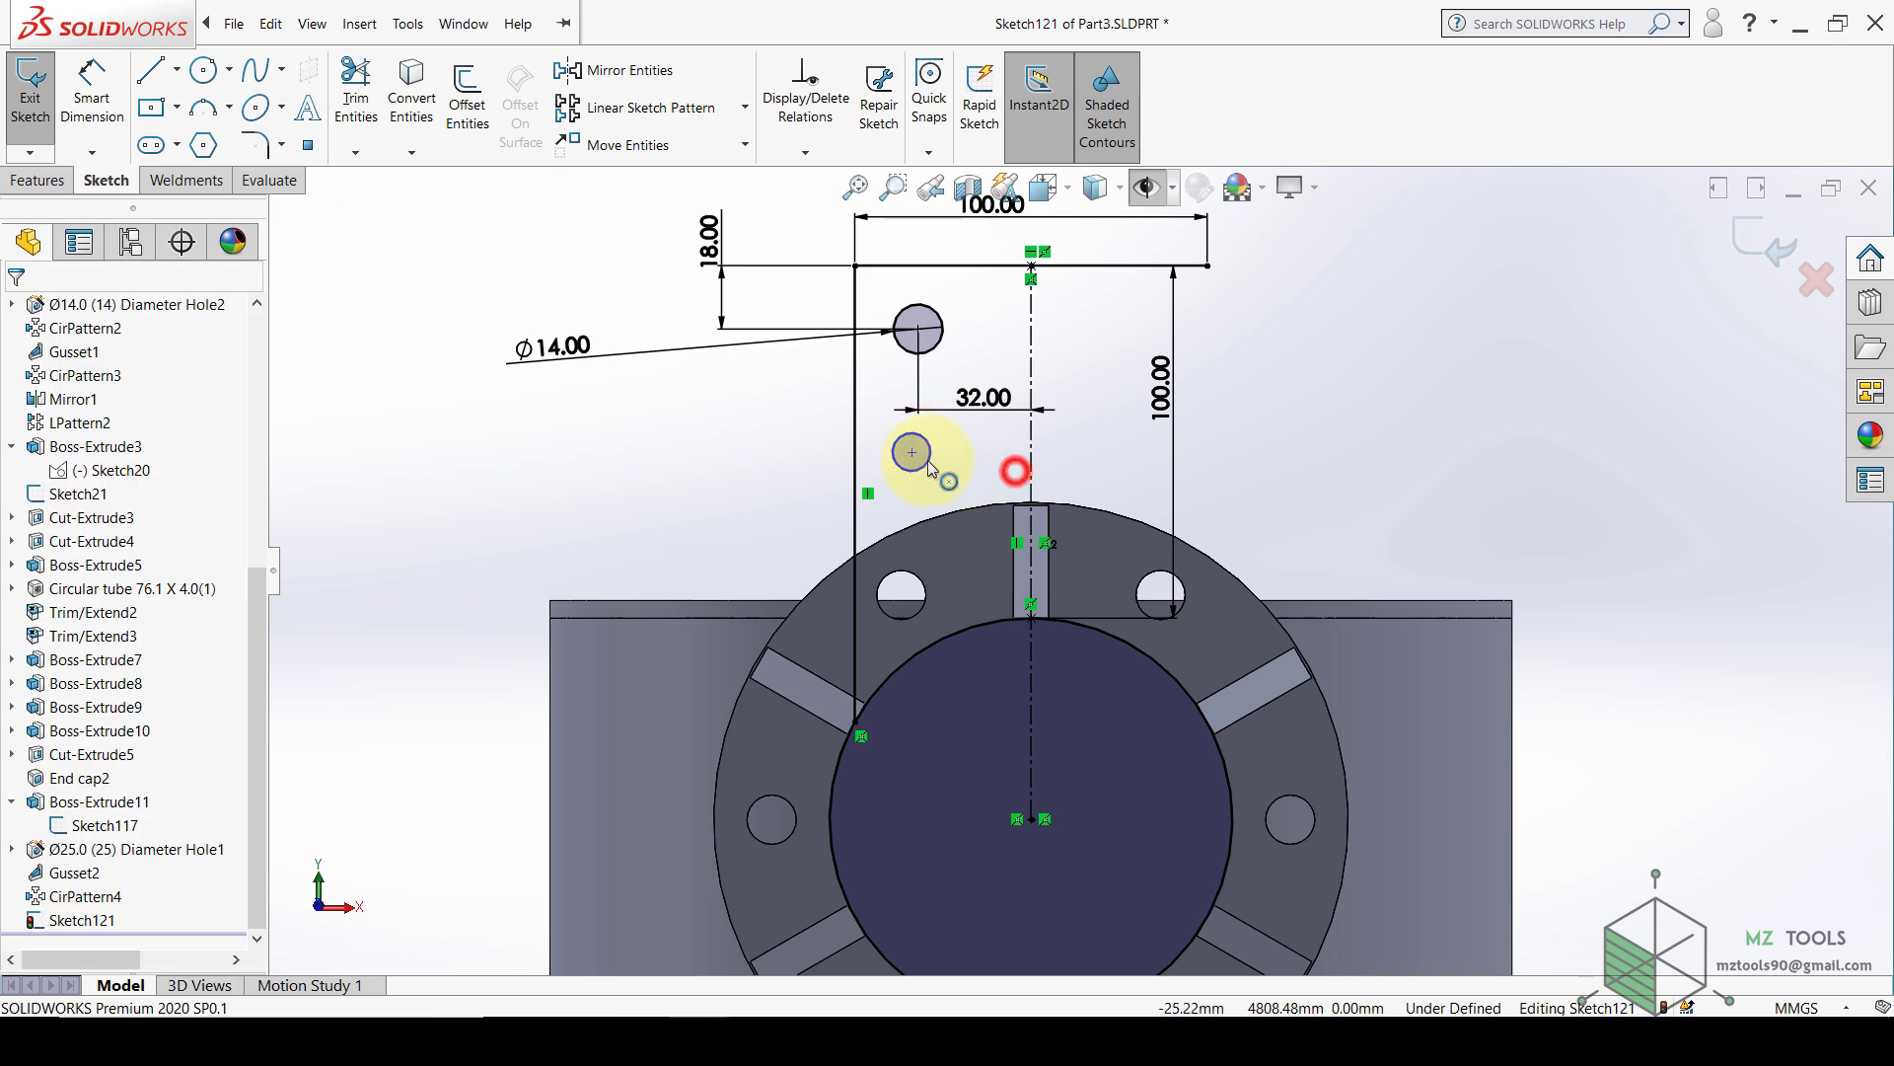
- Align the new circle's centre with the 14 mm circle's centre using a vertical relation
left_click(913, 451)
left_click(917, 328, "ctrl")
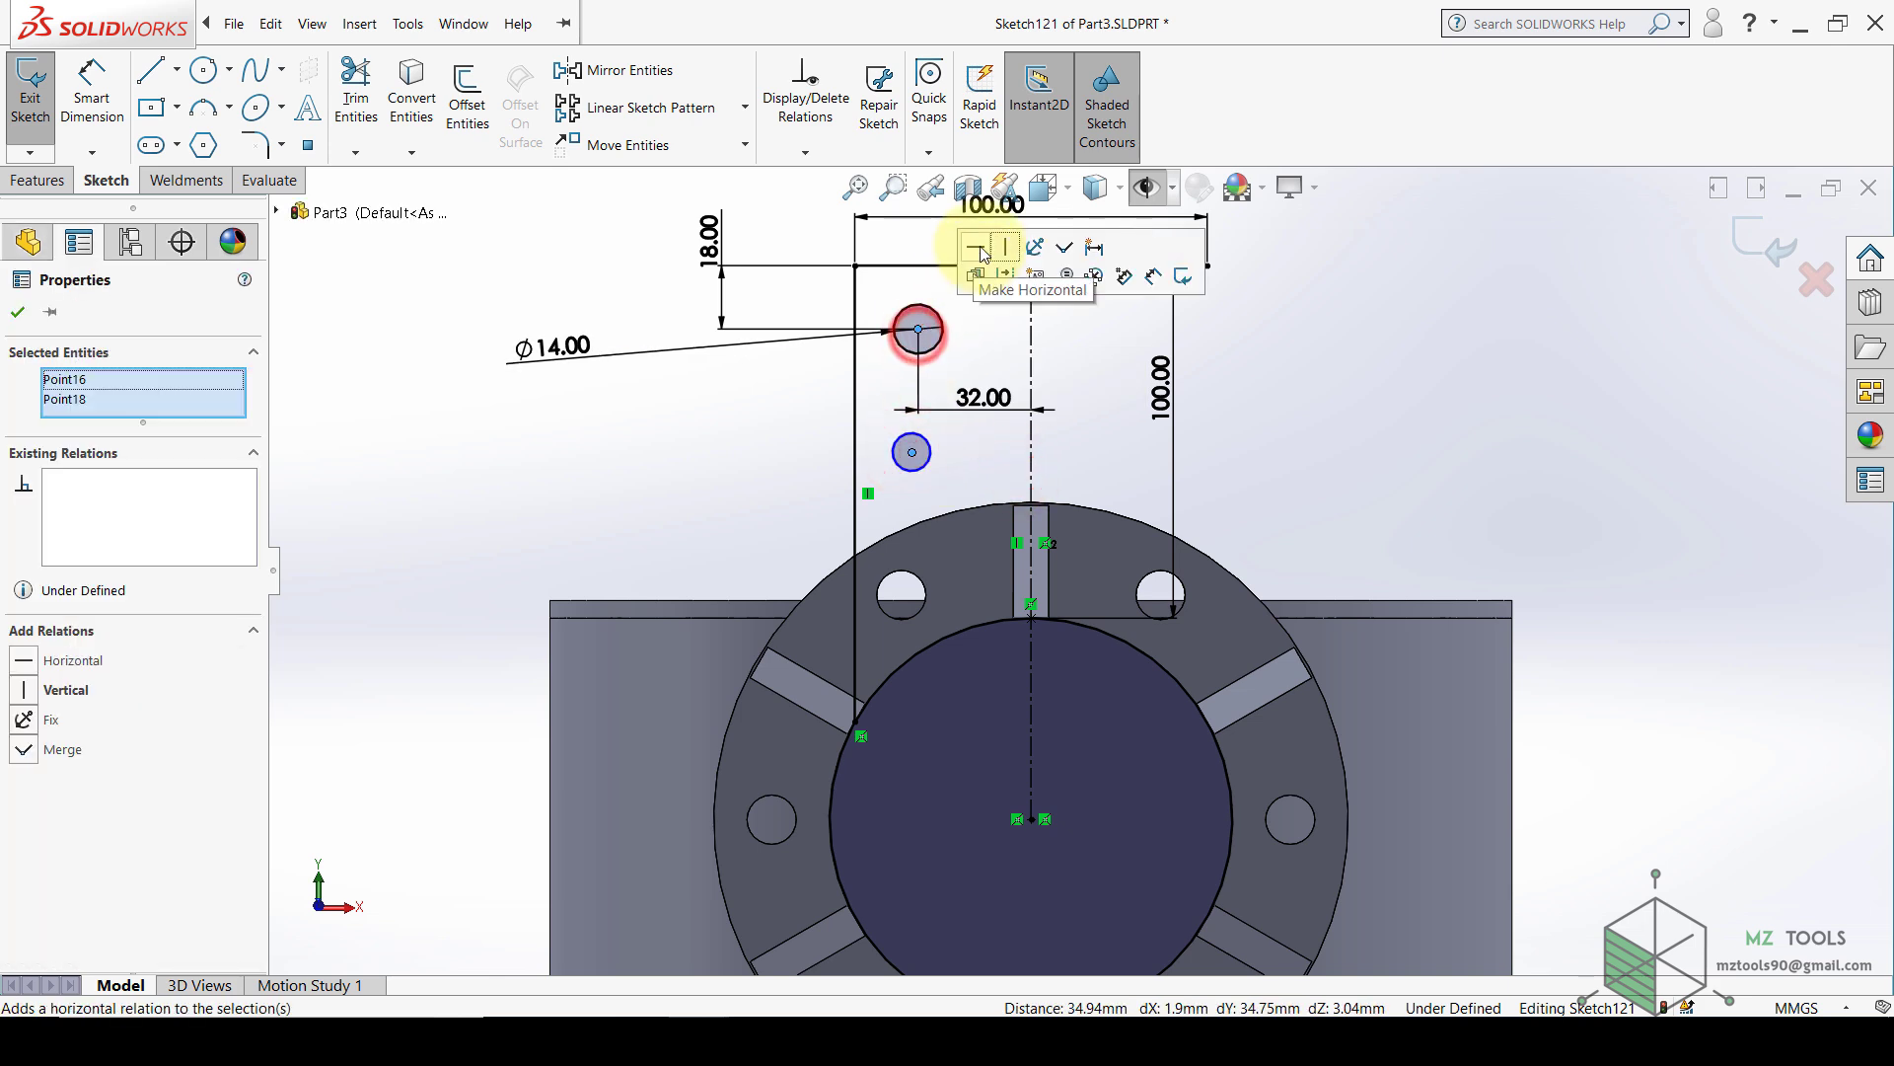
left_click(1001, 252)
left_click(612, 435)
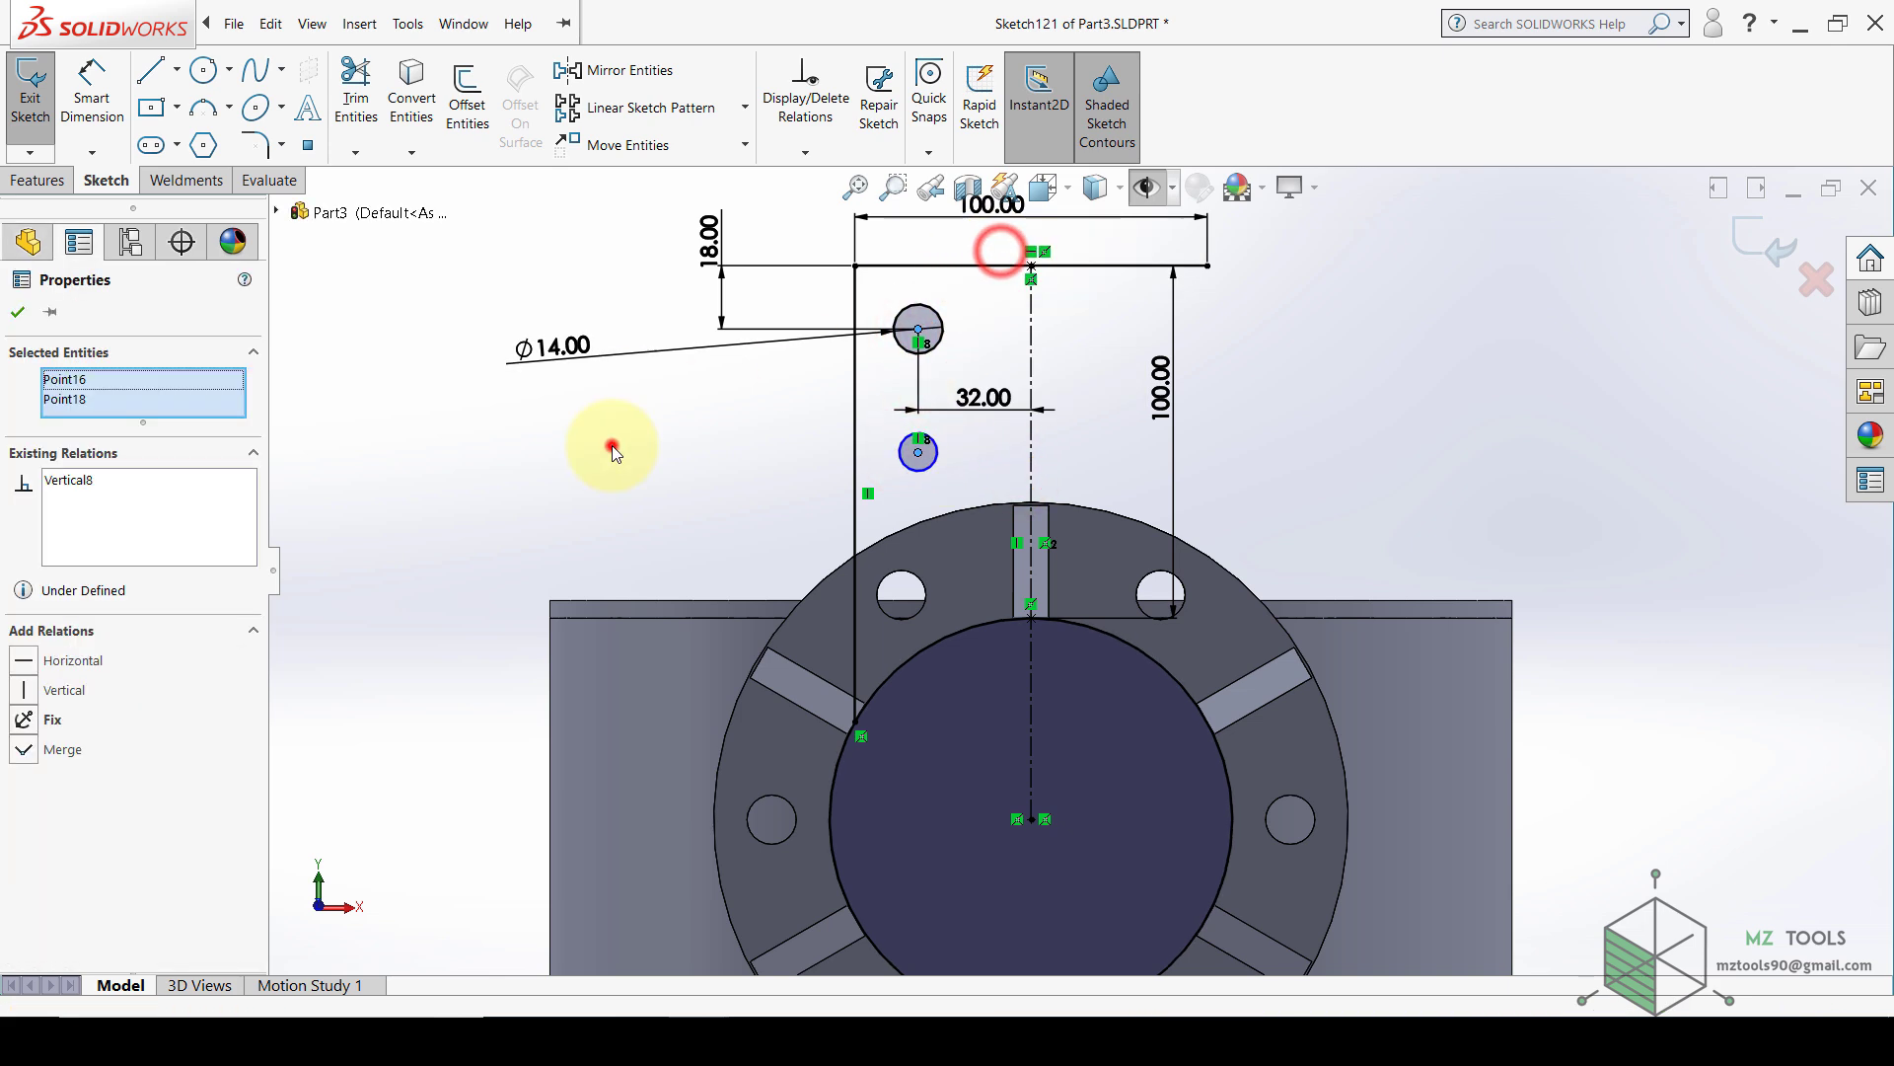
- Apply an equal relation between the new lower circle and the 14 mm circle
left_click(917, 471)
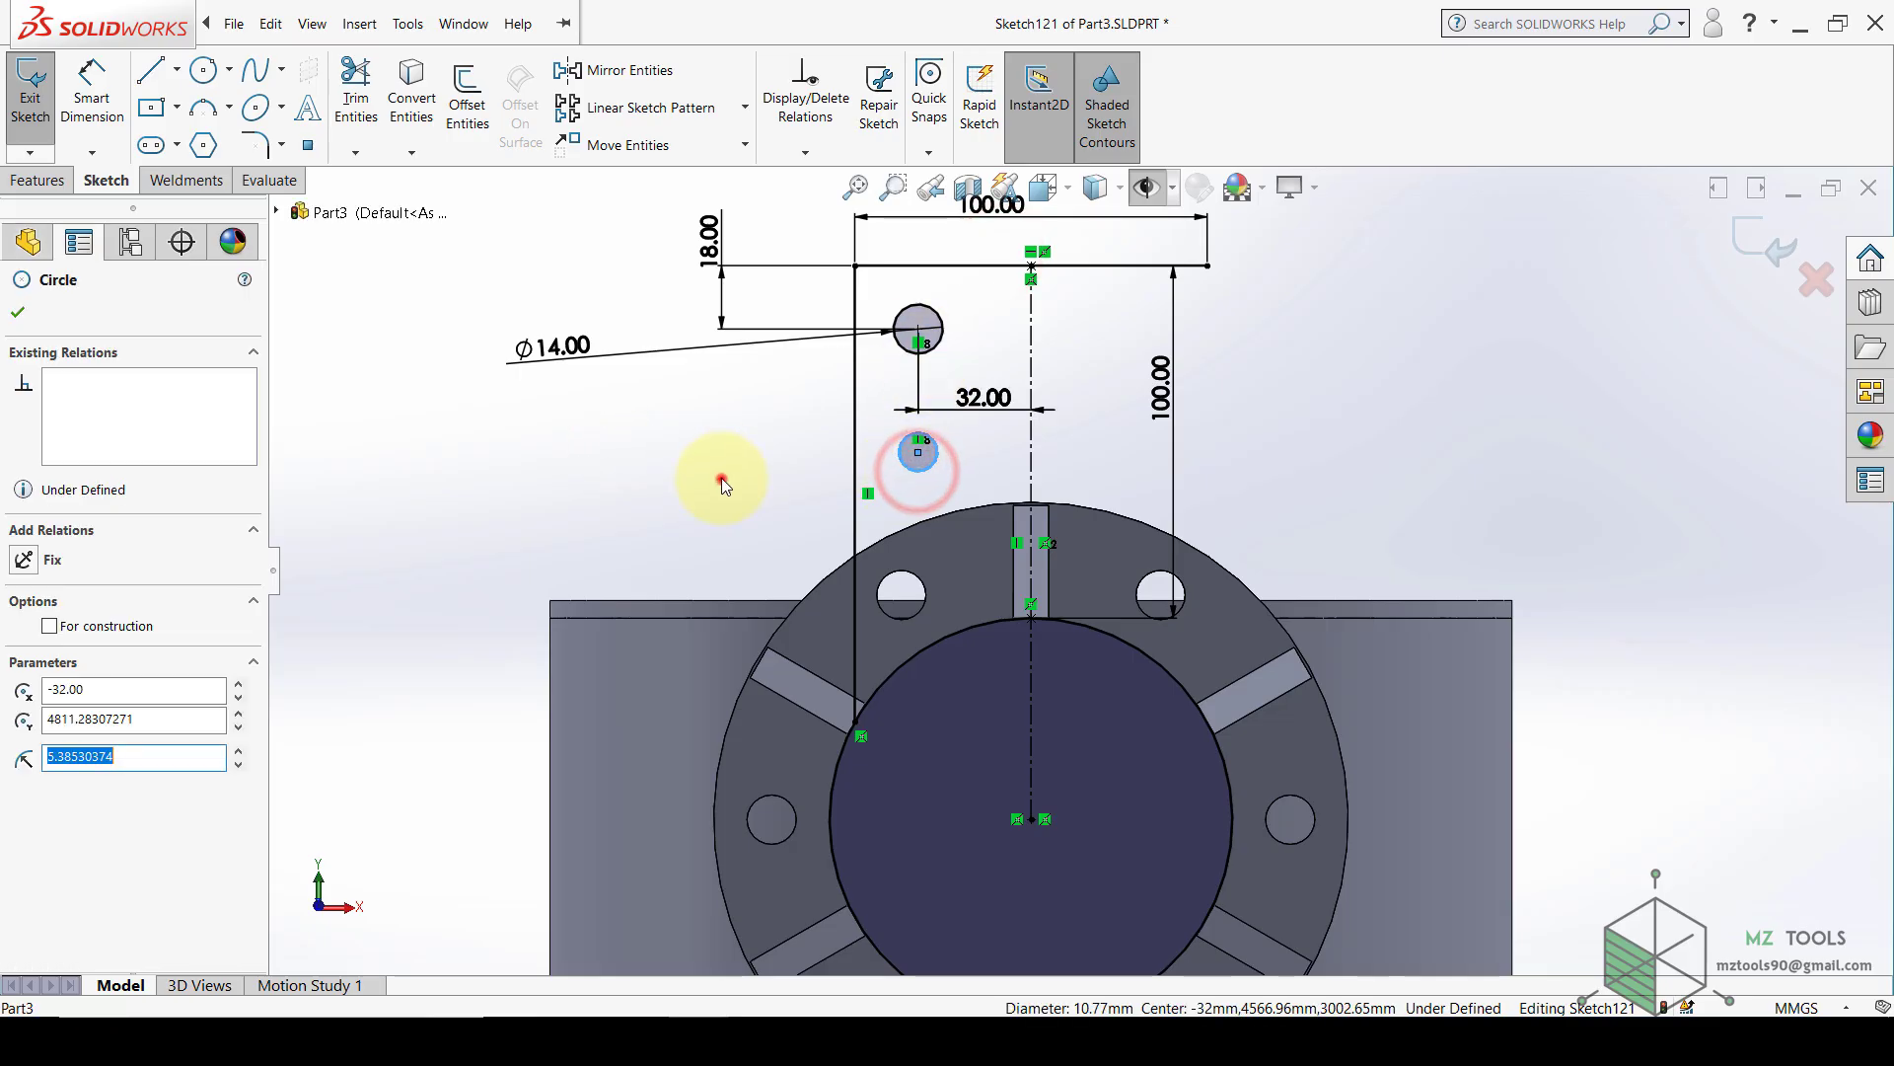
left_click(721, 477)
left_click(911, 470)
left_click(941, 340)
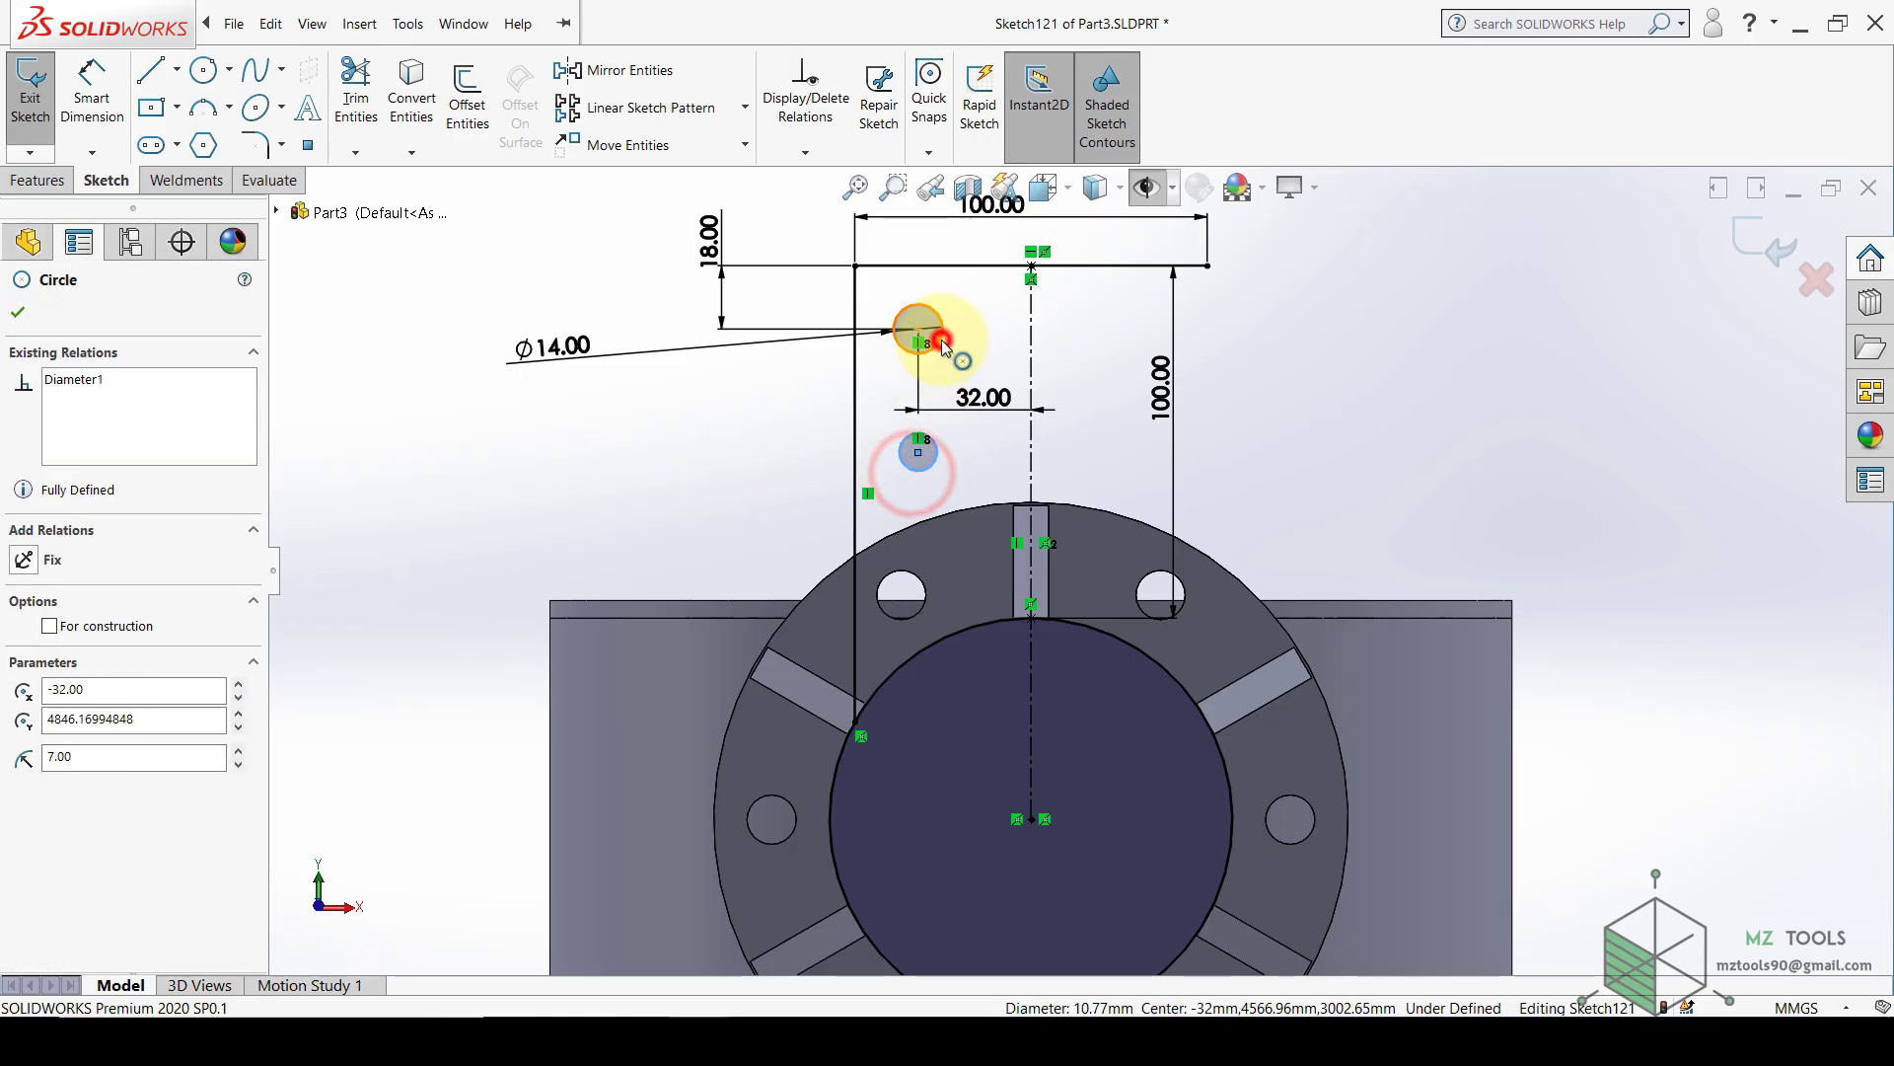
left_click(1091, 254)
left_click(656, 466)
- Dimension the vertical distance between the two hole circles' centres as 50 mm
left_click(92, 89)
left_click(918, 453)
left_click(918, 340)
left_click(792, 412)
type("50")
key("Return")
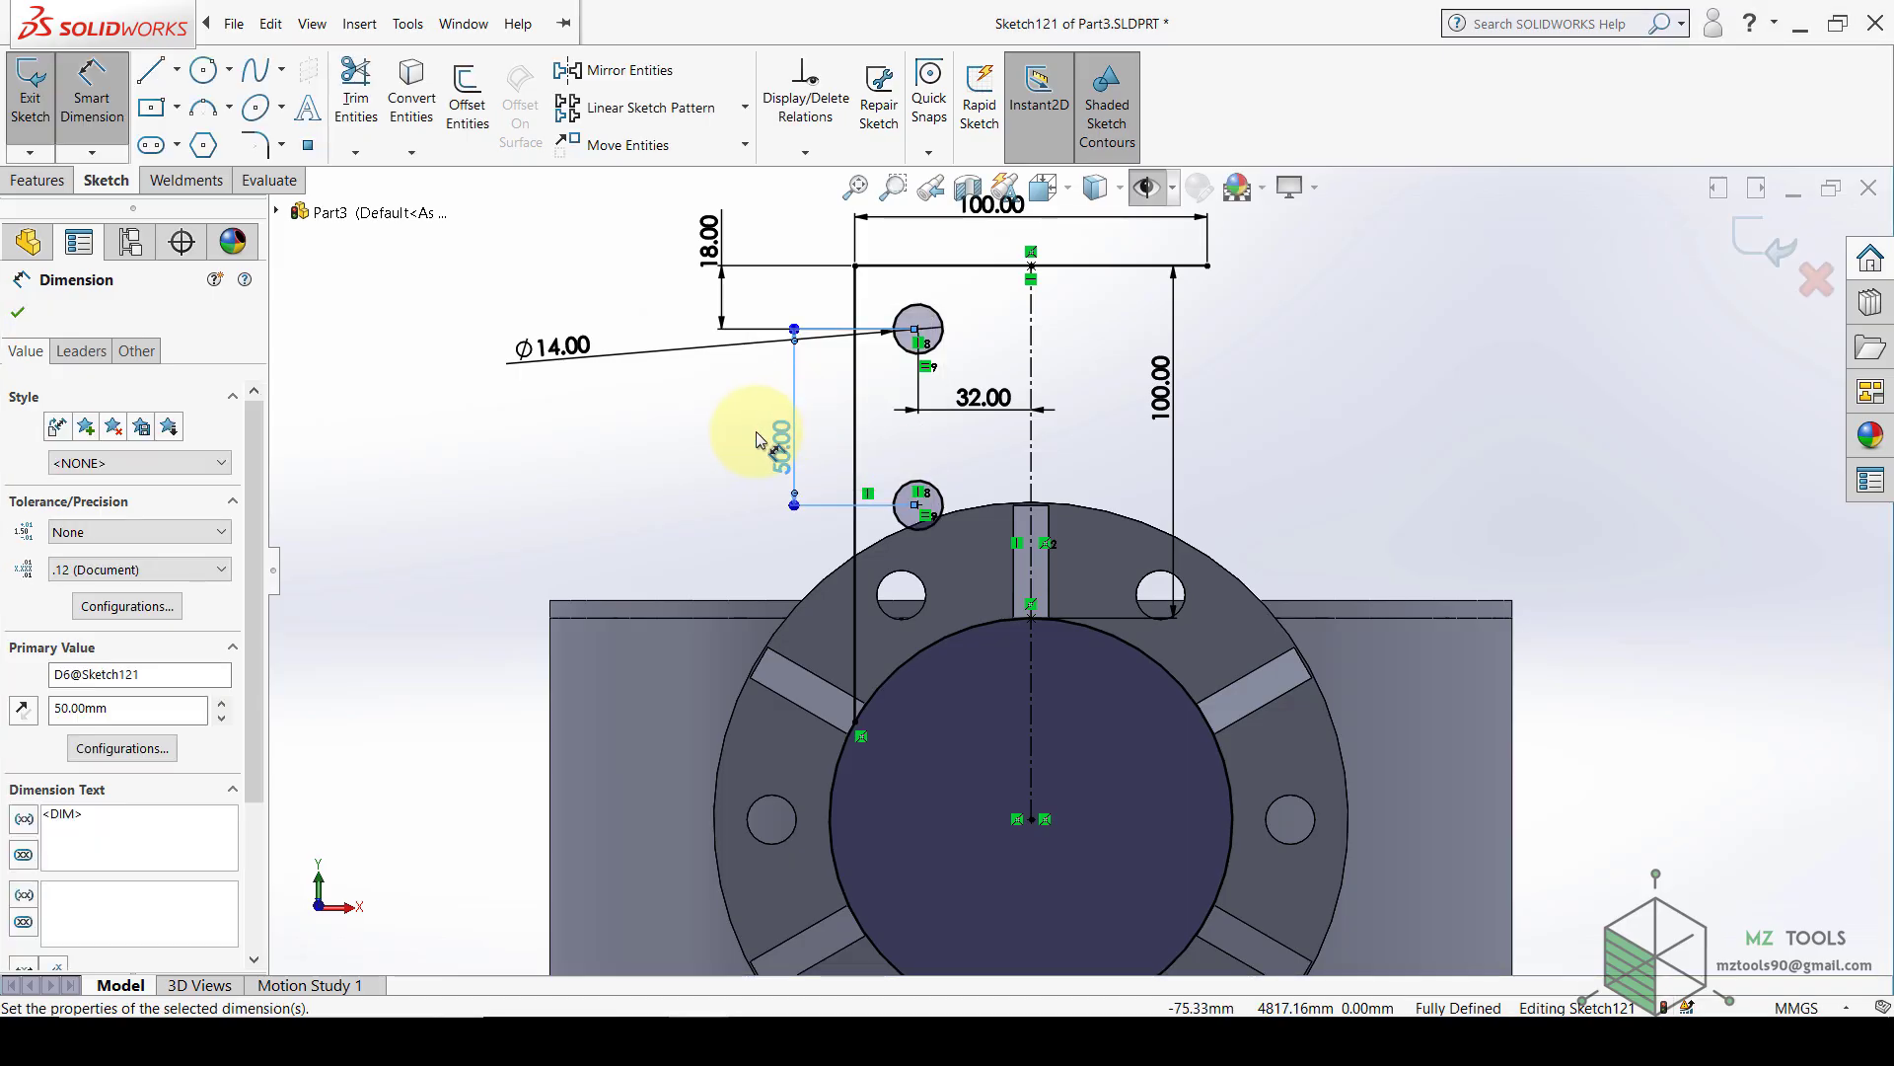
left_click(718, 435)
- Mirror both hole circles and the vertical side line about the centerline
key("z")
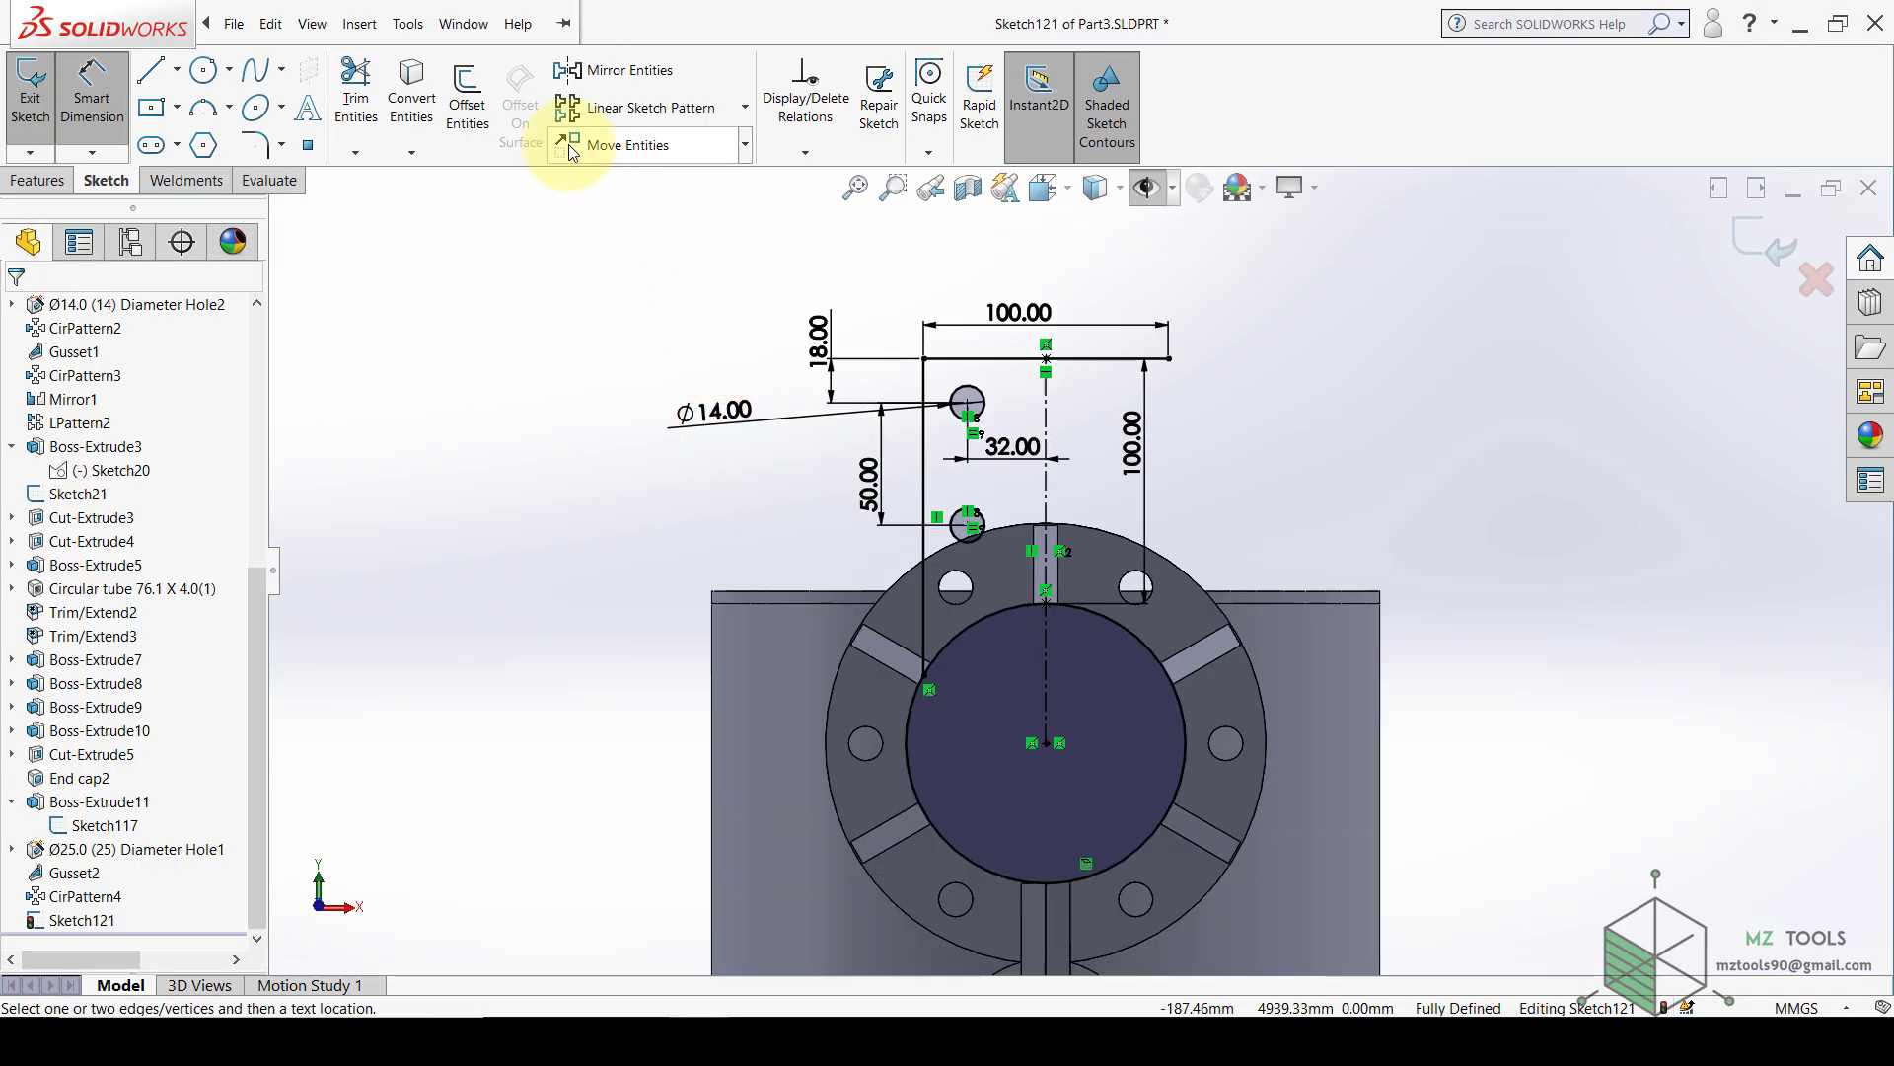
left_click(584, 86)
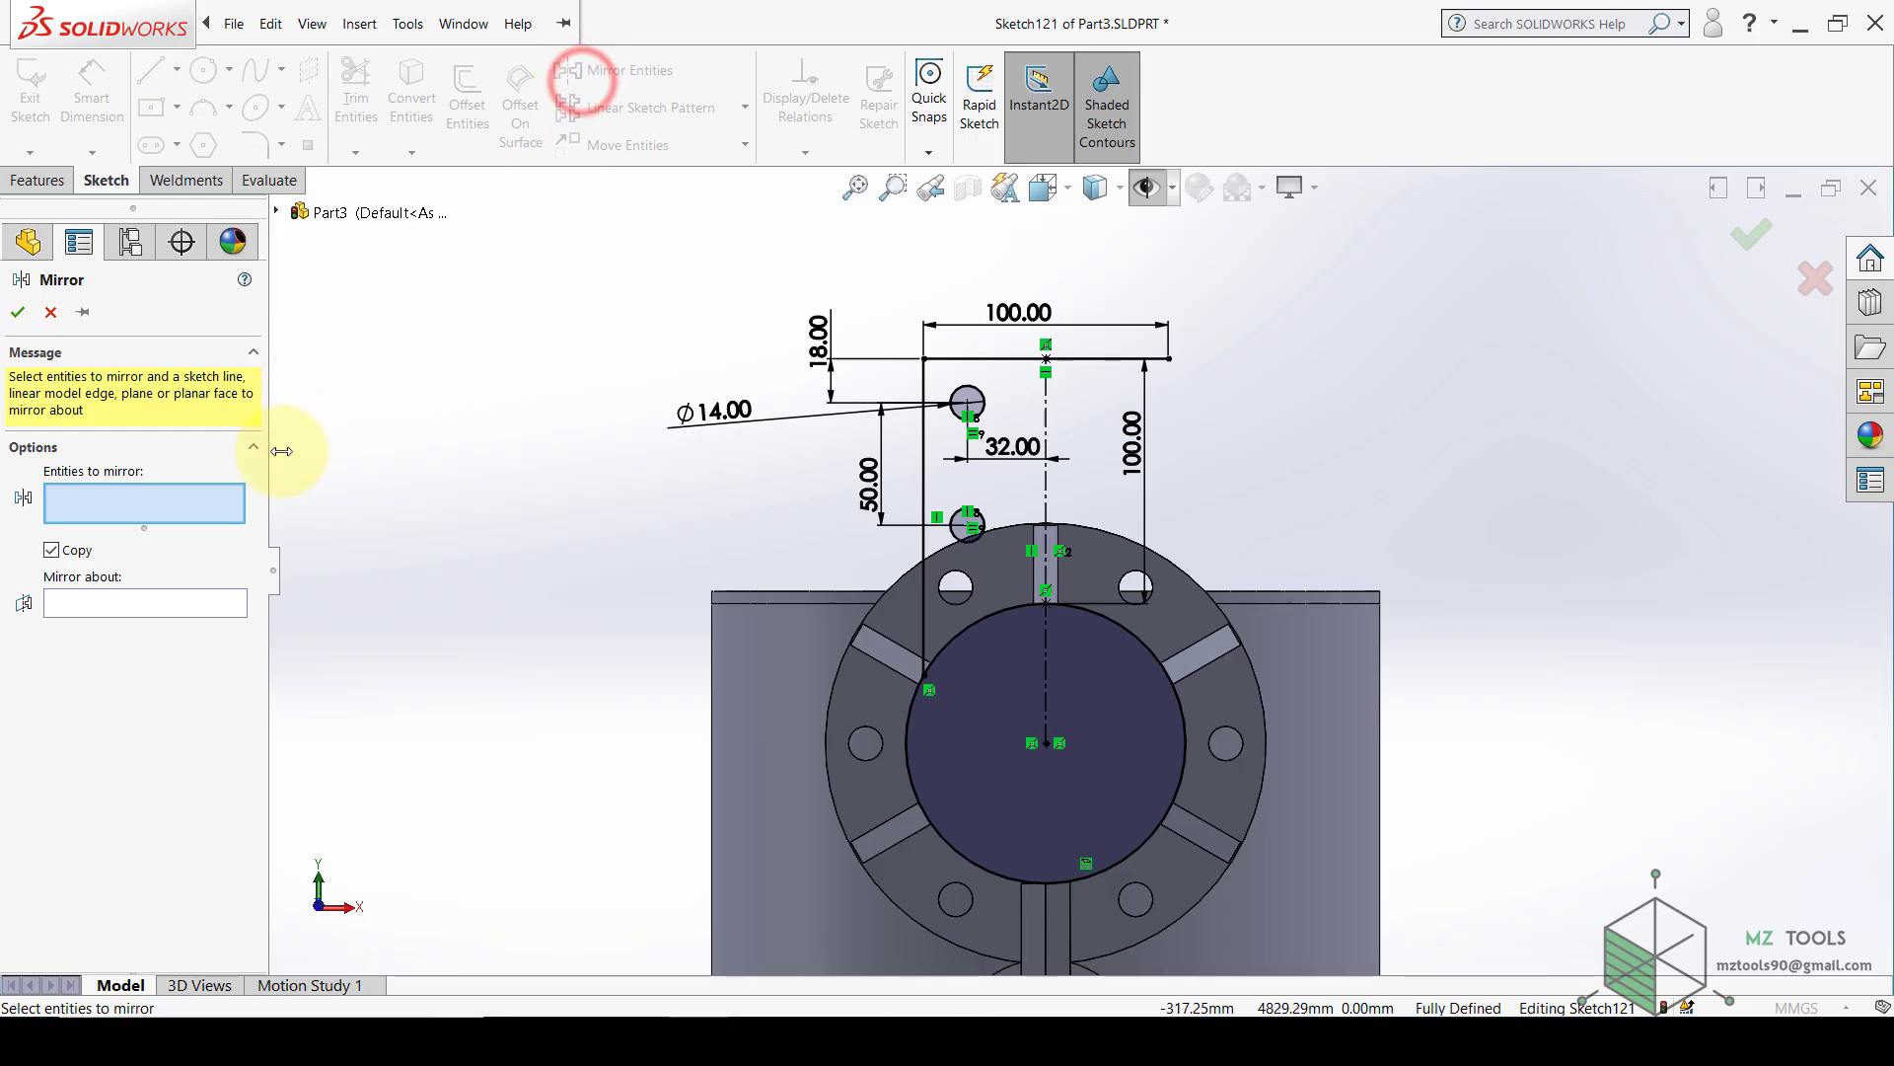
scroll(1064, 410, "down", 3)
left_click(921, 405)
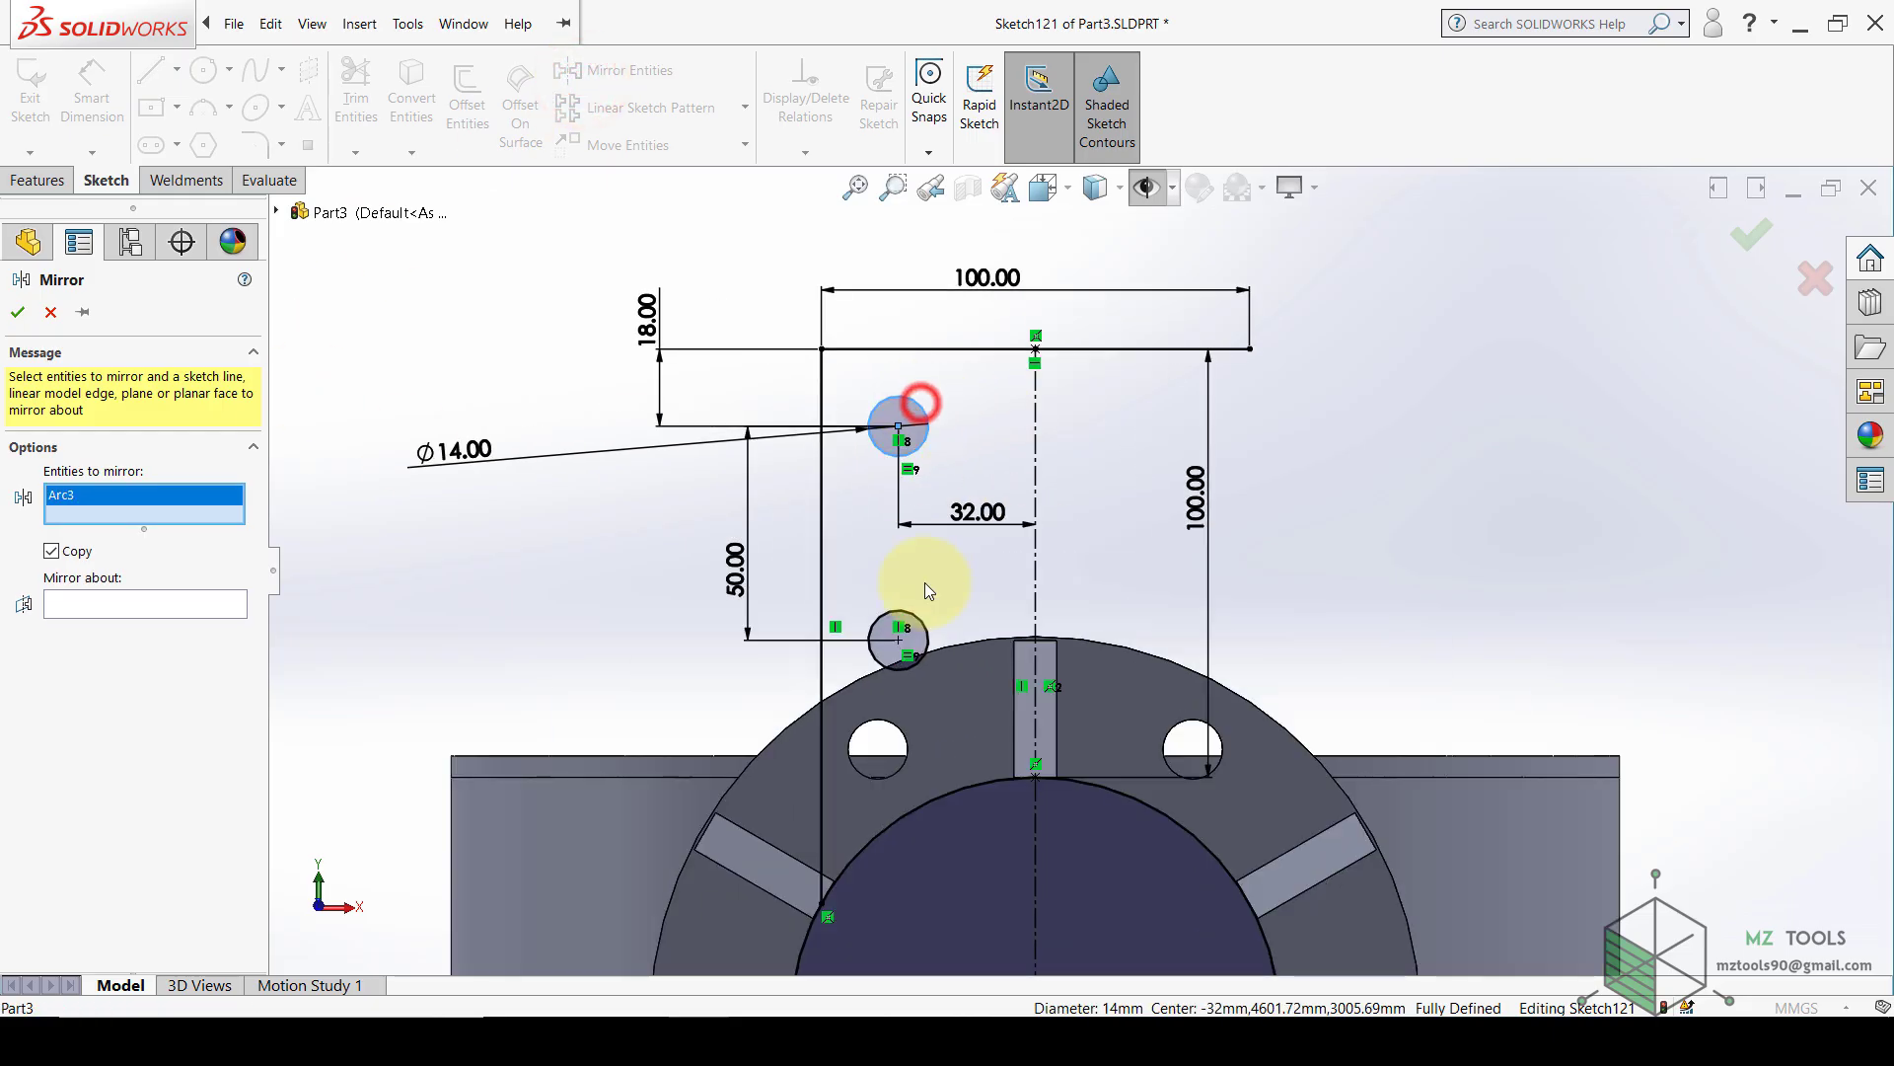
left_click(920, 622)
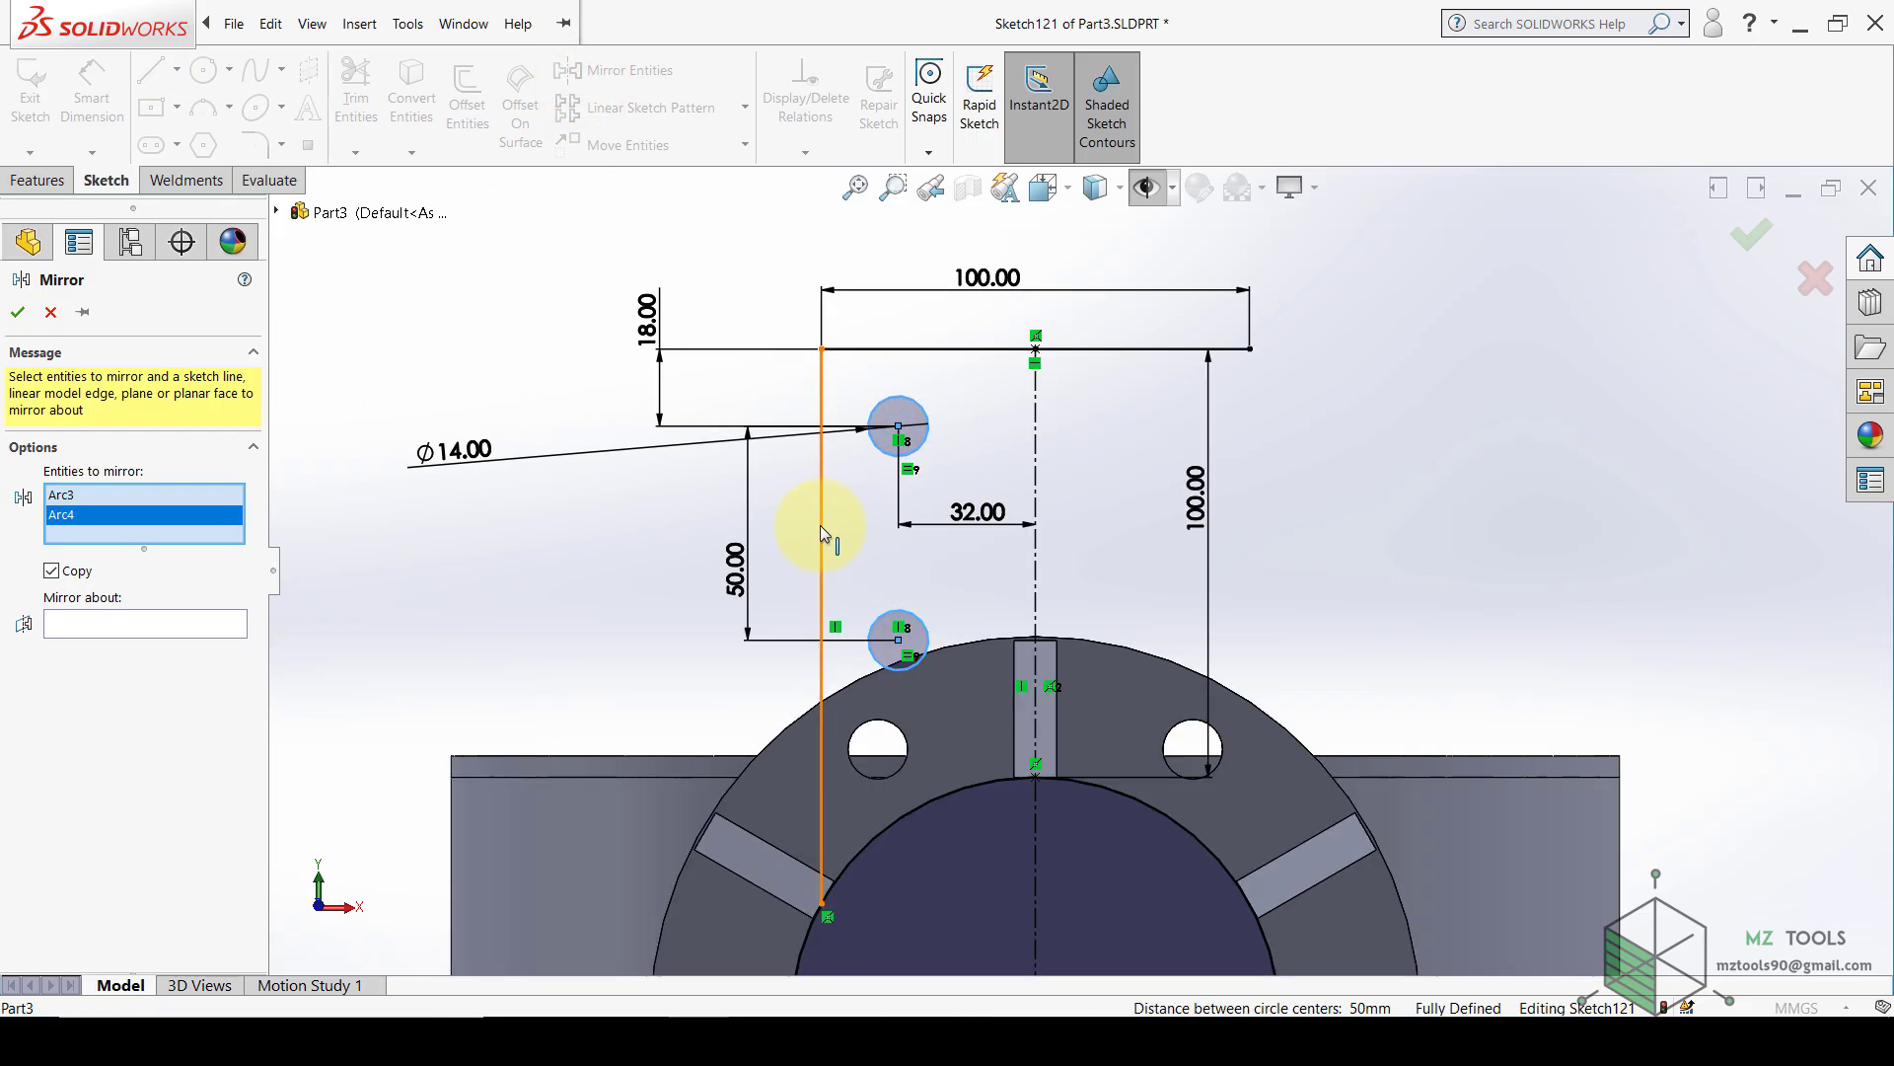
left_click(820, 525)
left_click(195, 646)
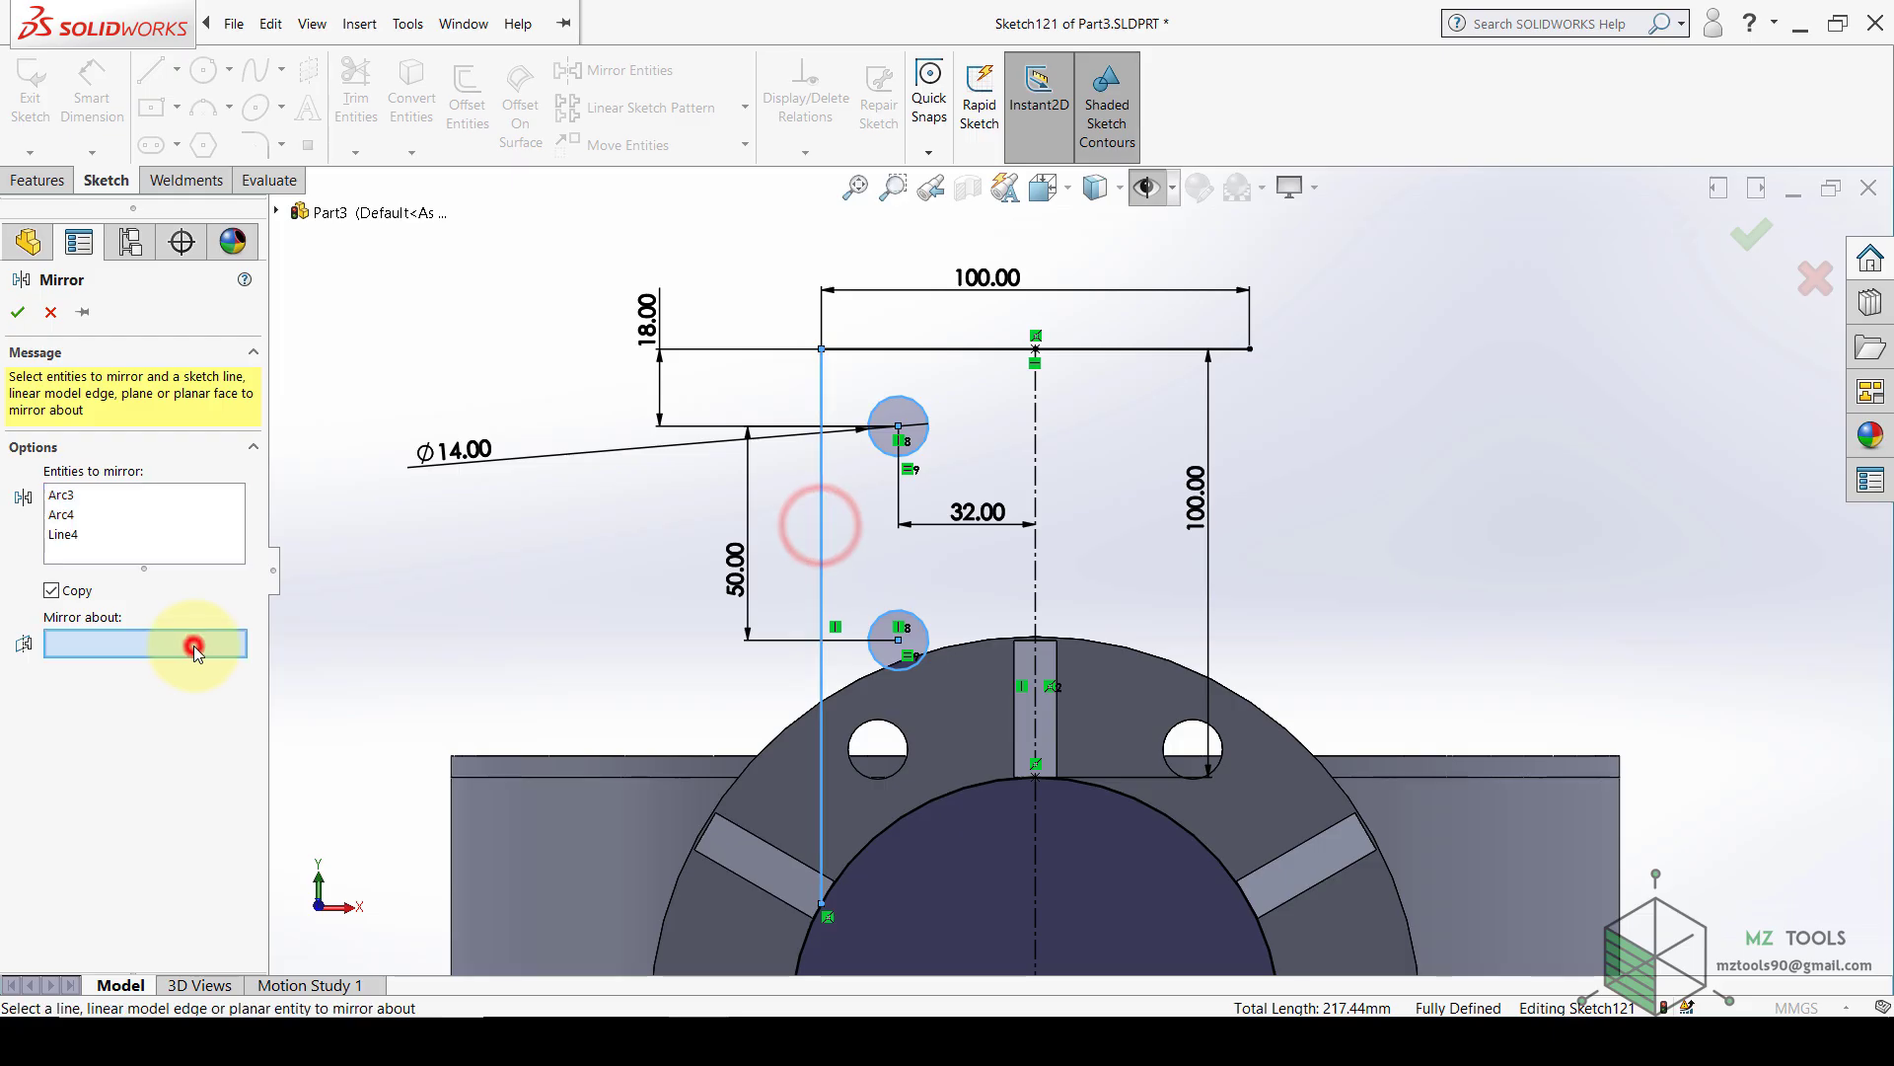
left_click(1034, 404)
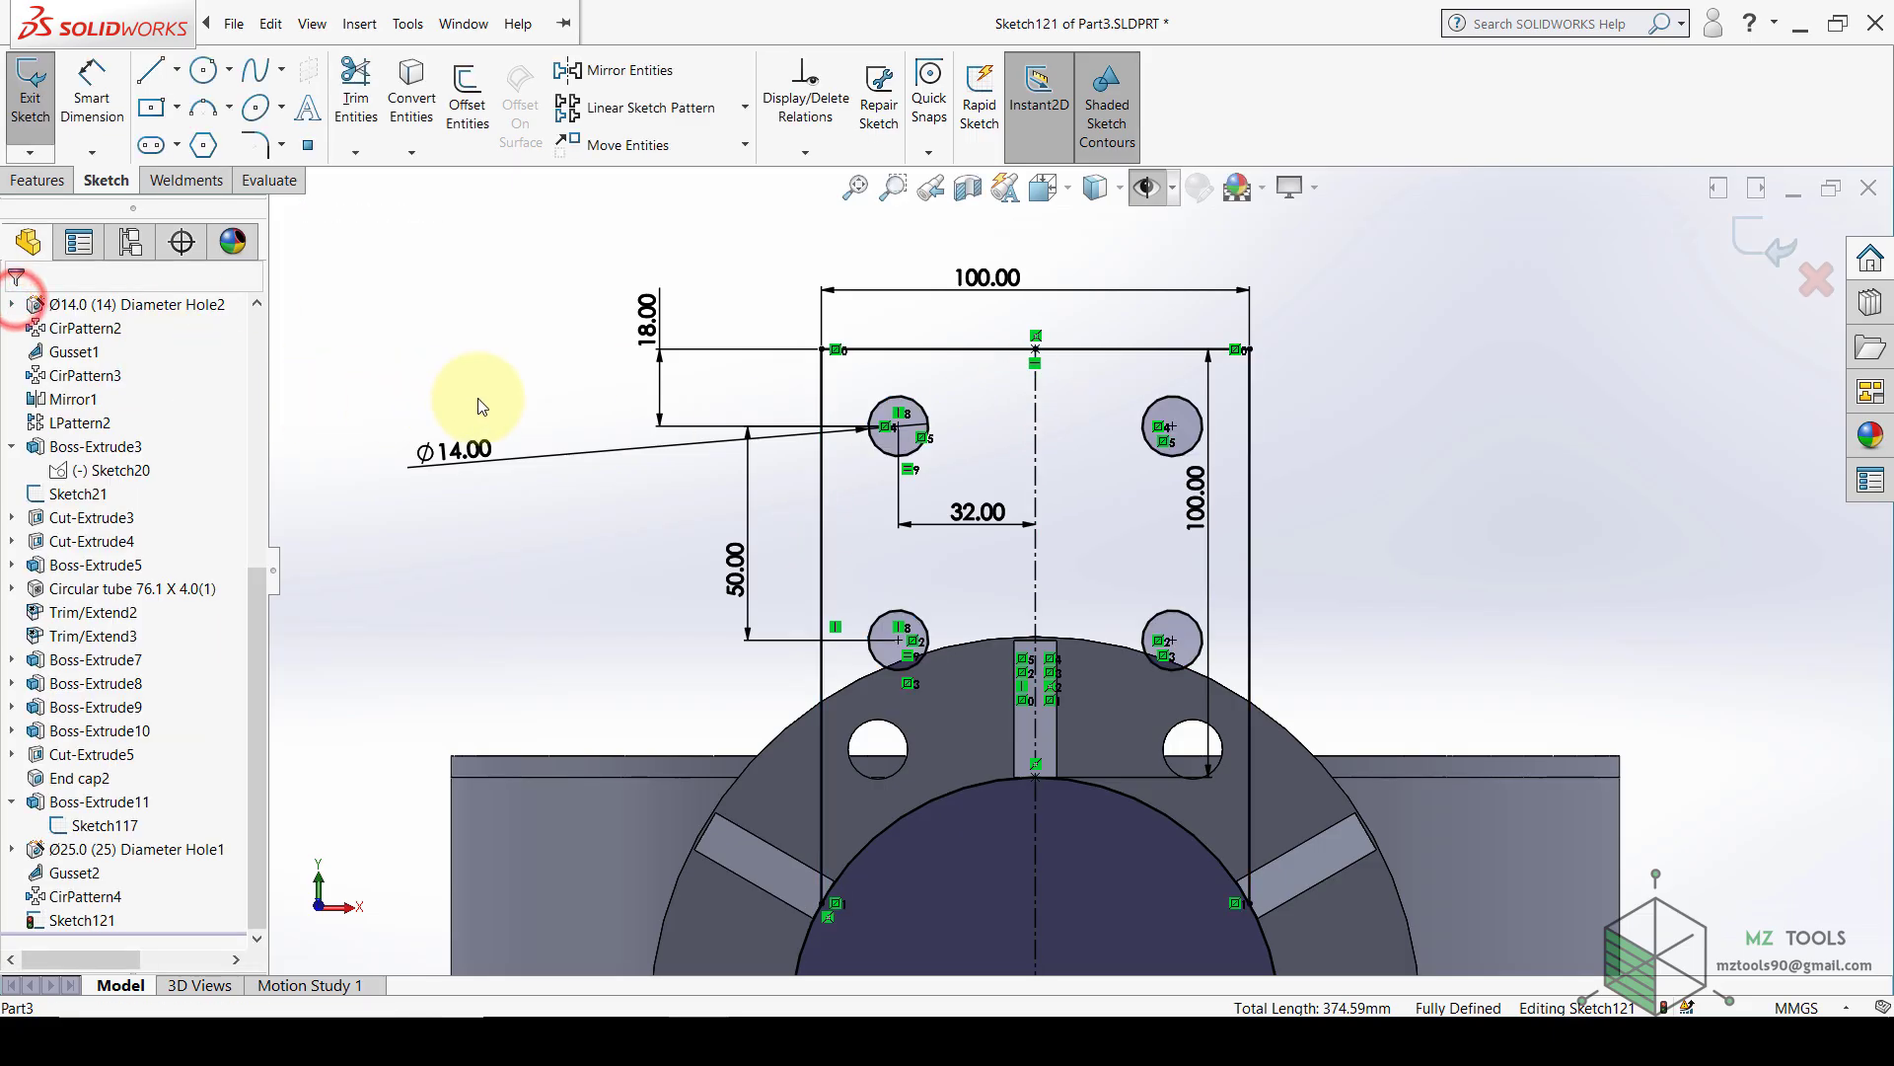
- Trim the large circle's lower arc outside the plate profile, leaving the arc between the side lines, and exit the sketch
scroll(498, 394, "up", 2)
left_click(356, 88)
scroll(951, 661, "up", 1)
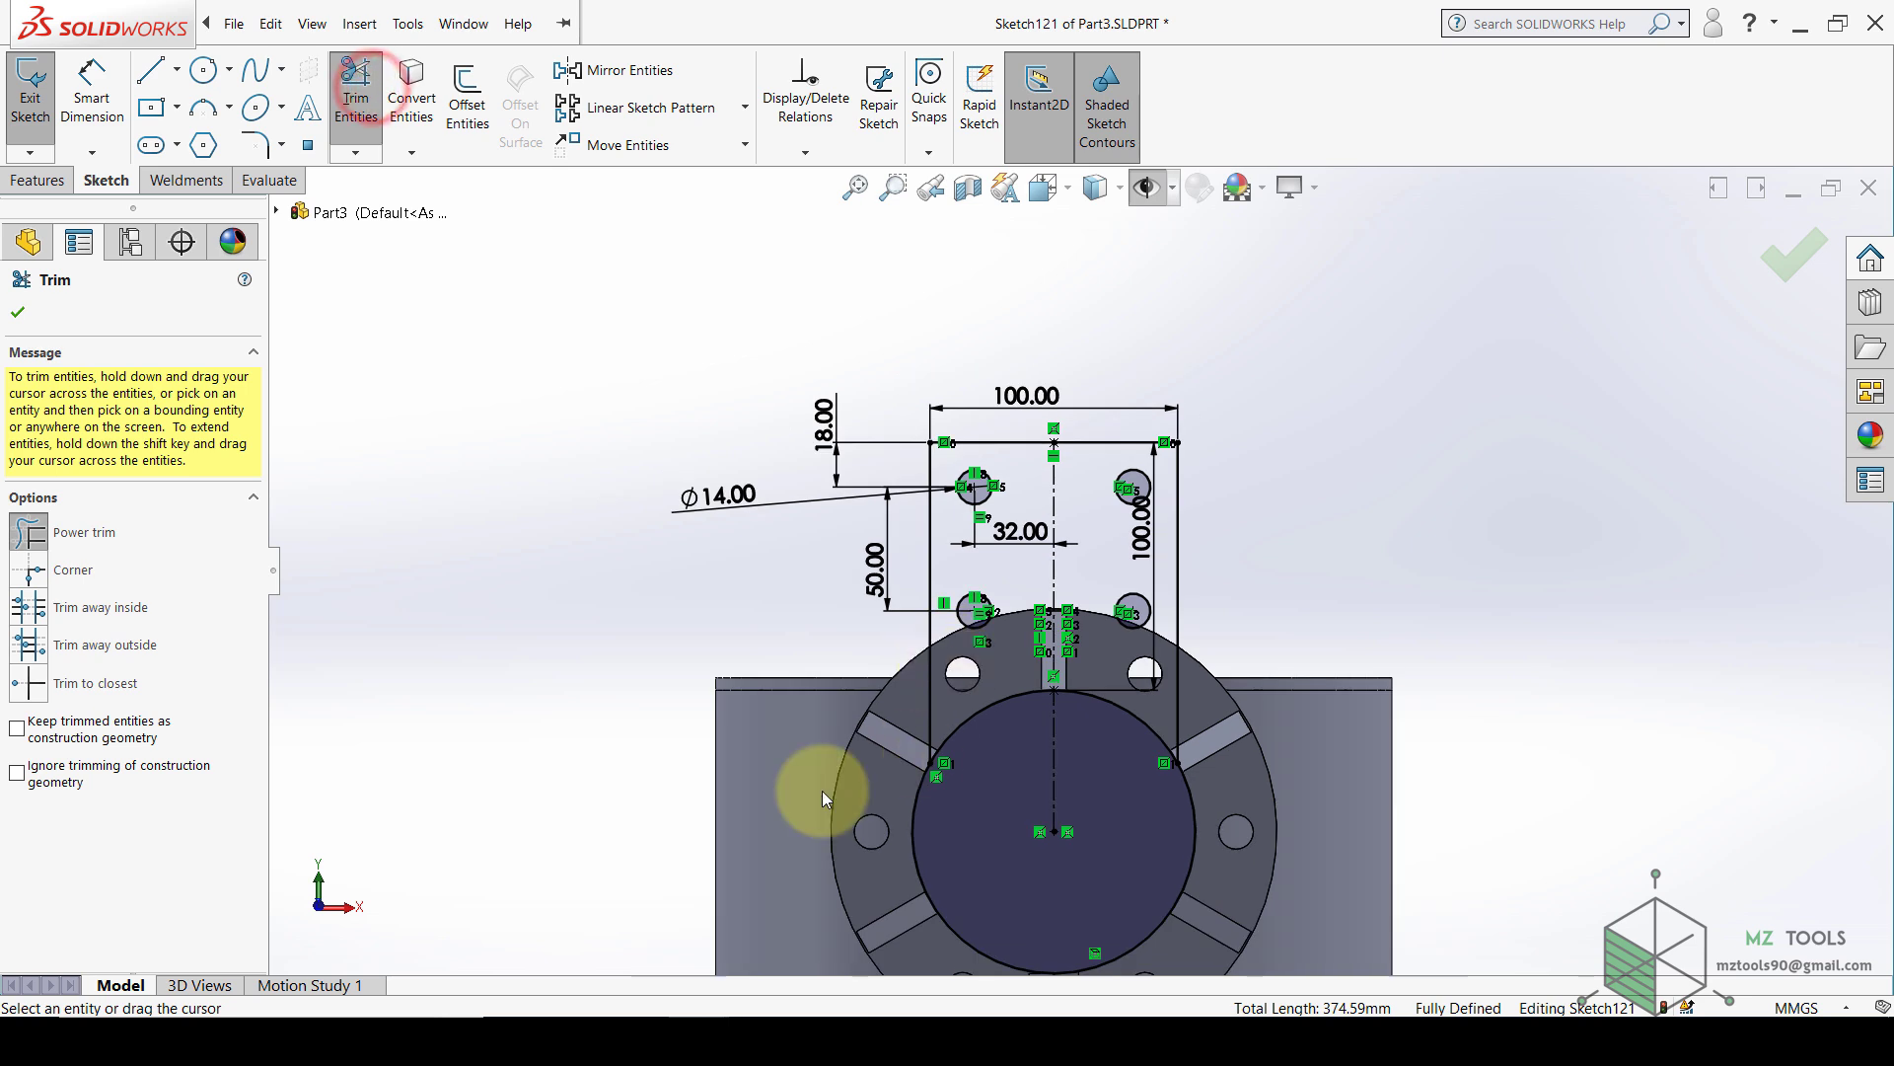
left_click_drag(908, 821, 938, 837)
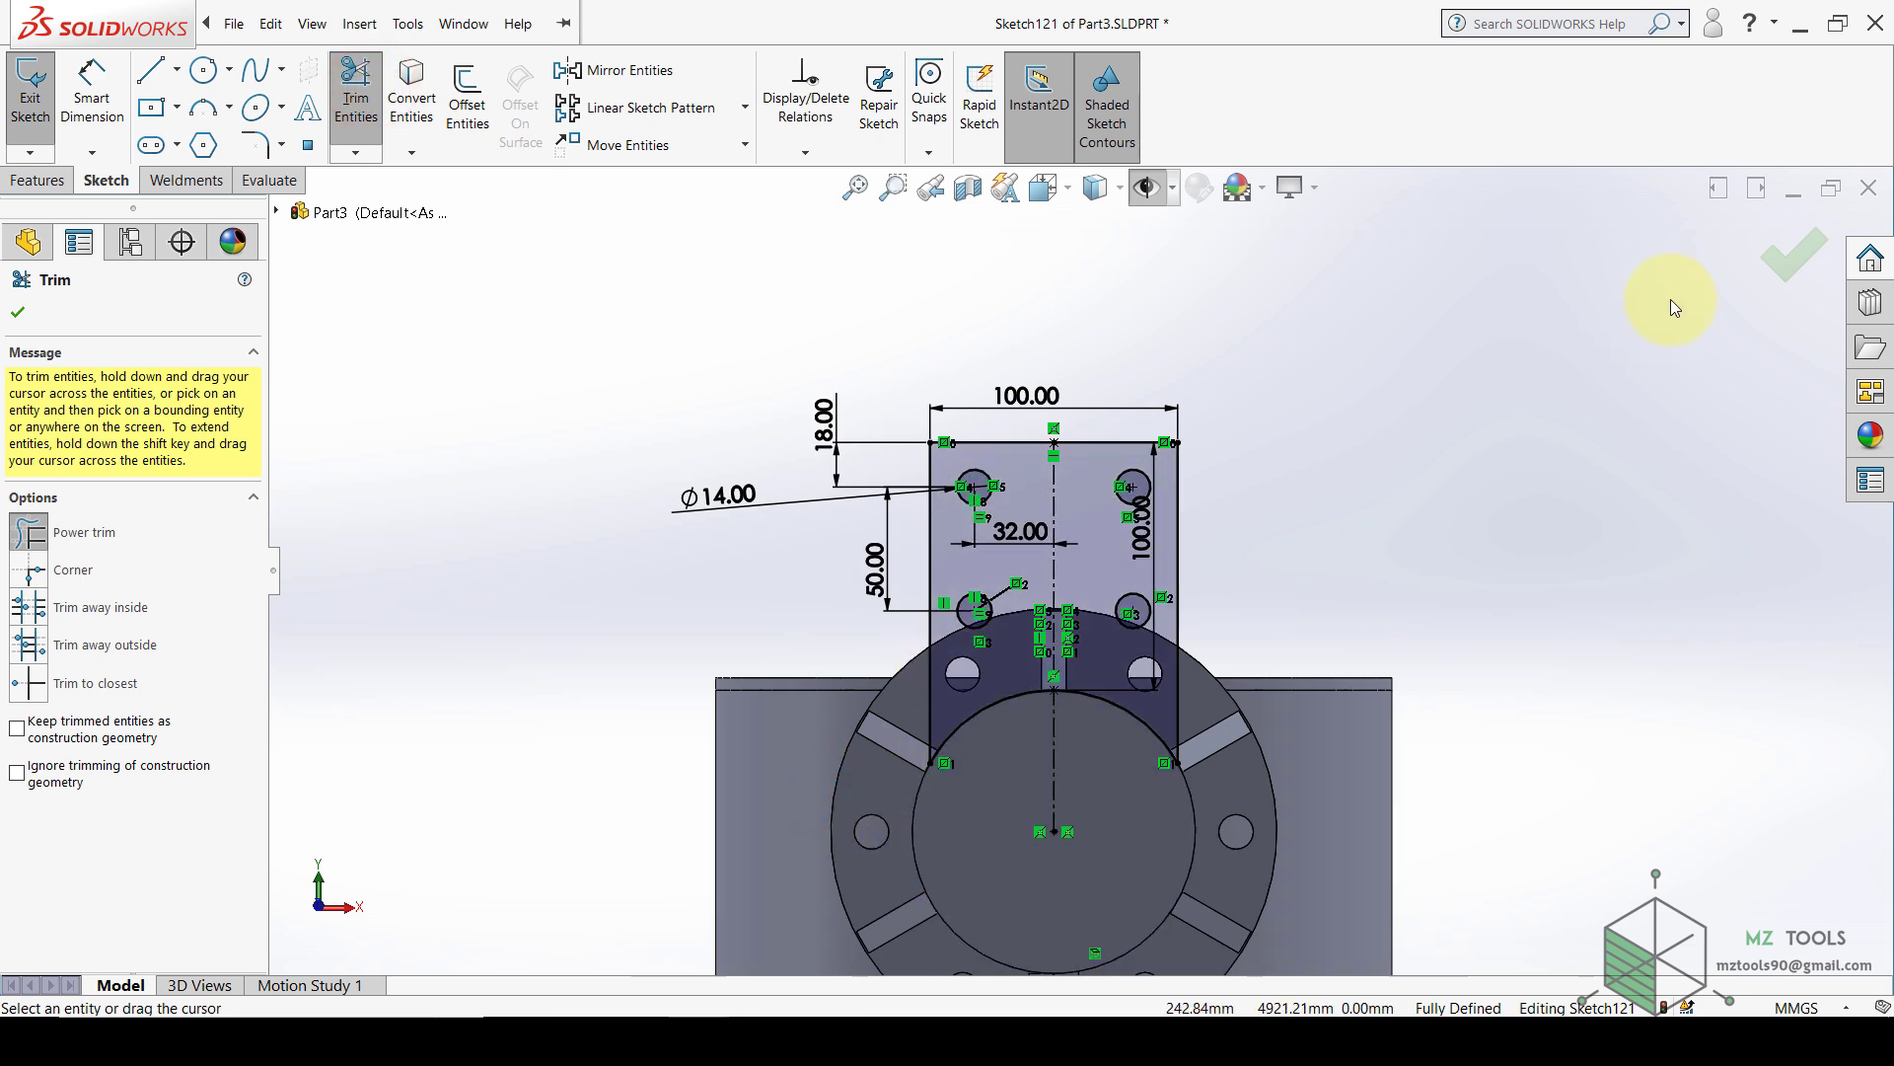
left_click(1785, 262)
left_click(1761, 241)
- Start a Boss-Extrude of the plate sketch from a 105 mm offset, reversed to lie back along the tube
scroll(1022, 431, "up", 4)
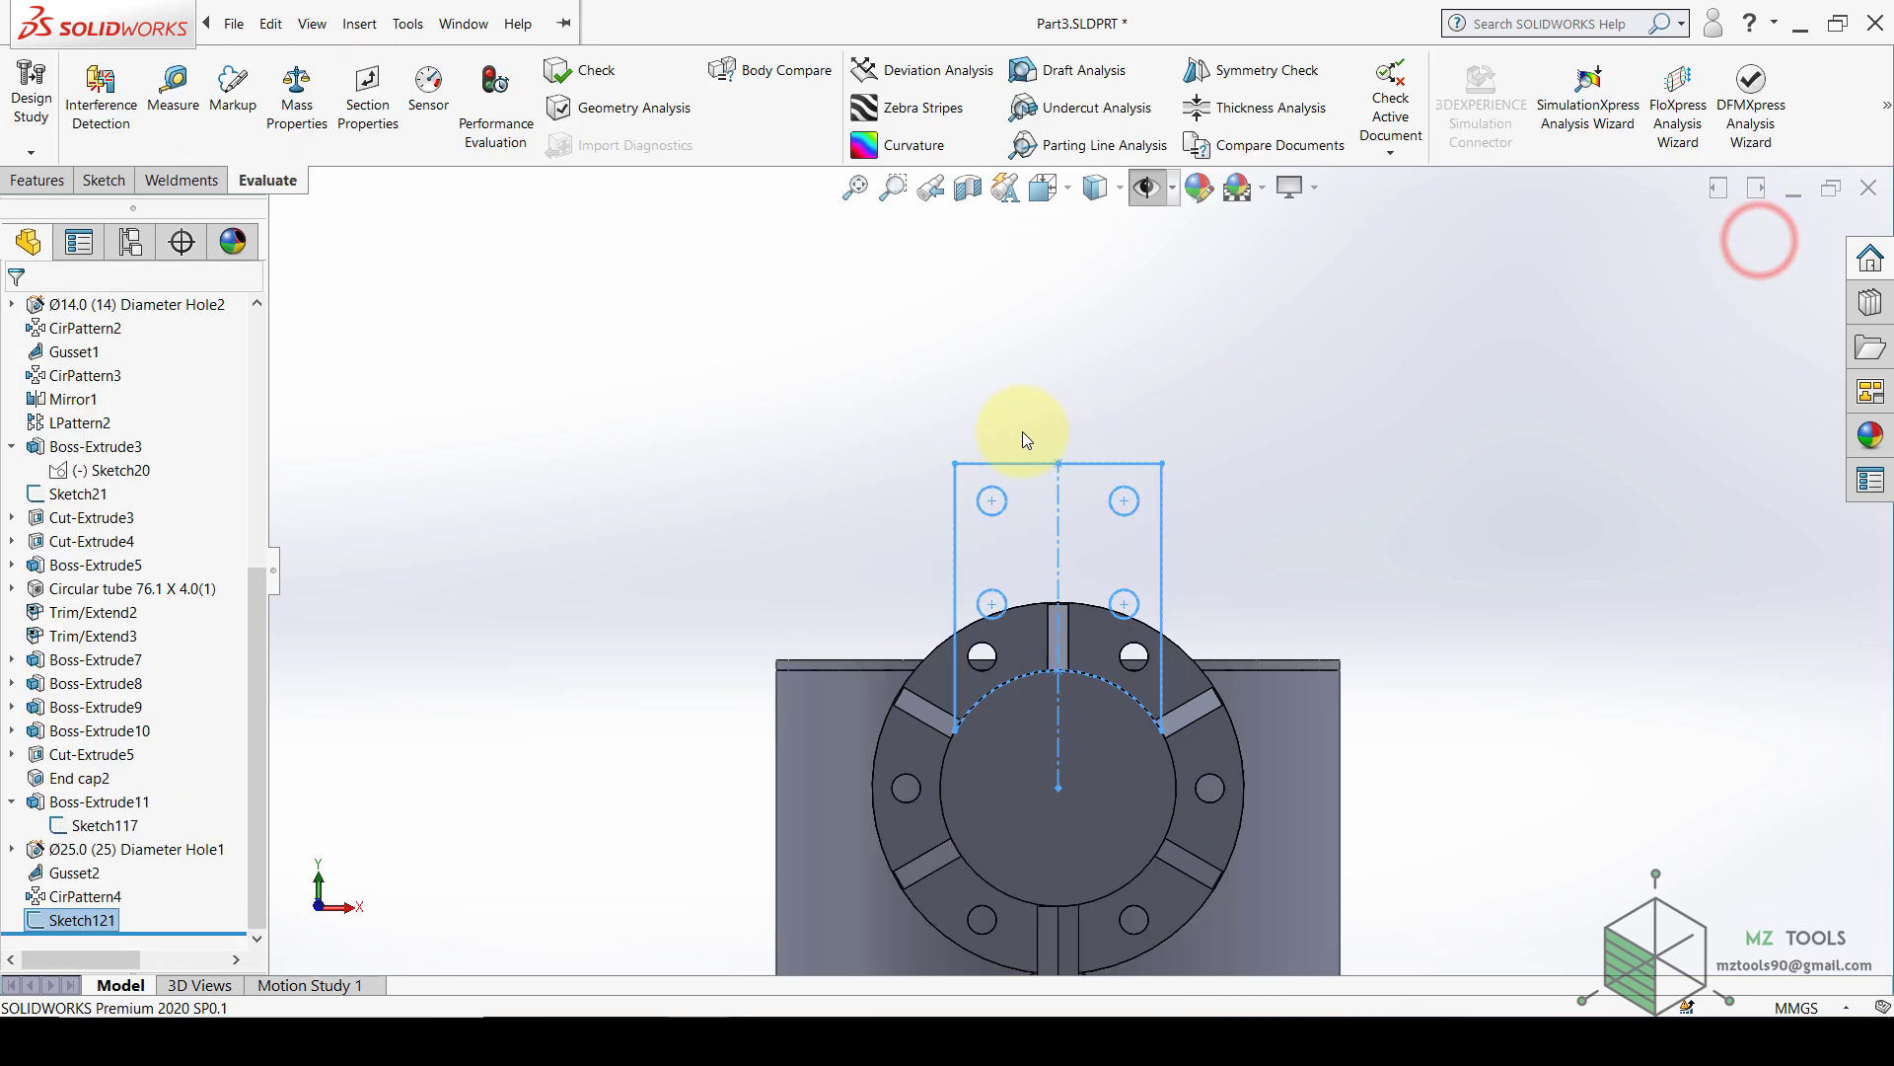
middle_click_drag(1050, 475, 1158, 578)
scroll(1030, 669, "down", 7)
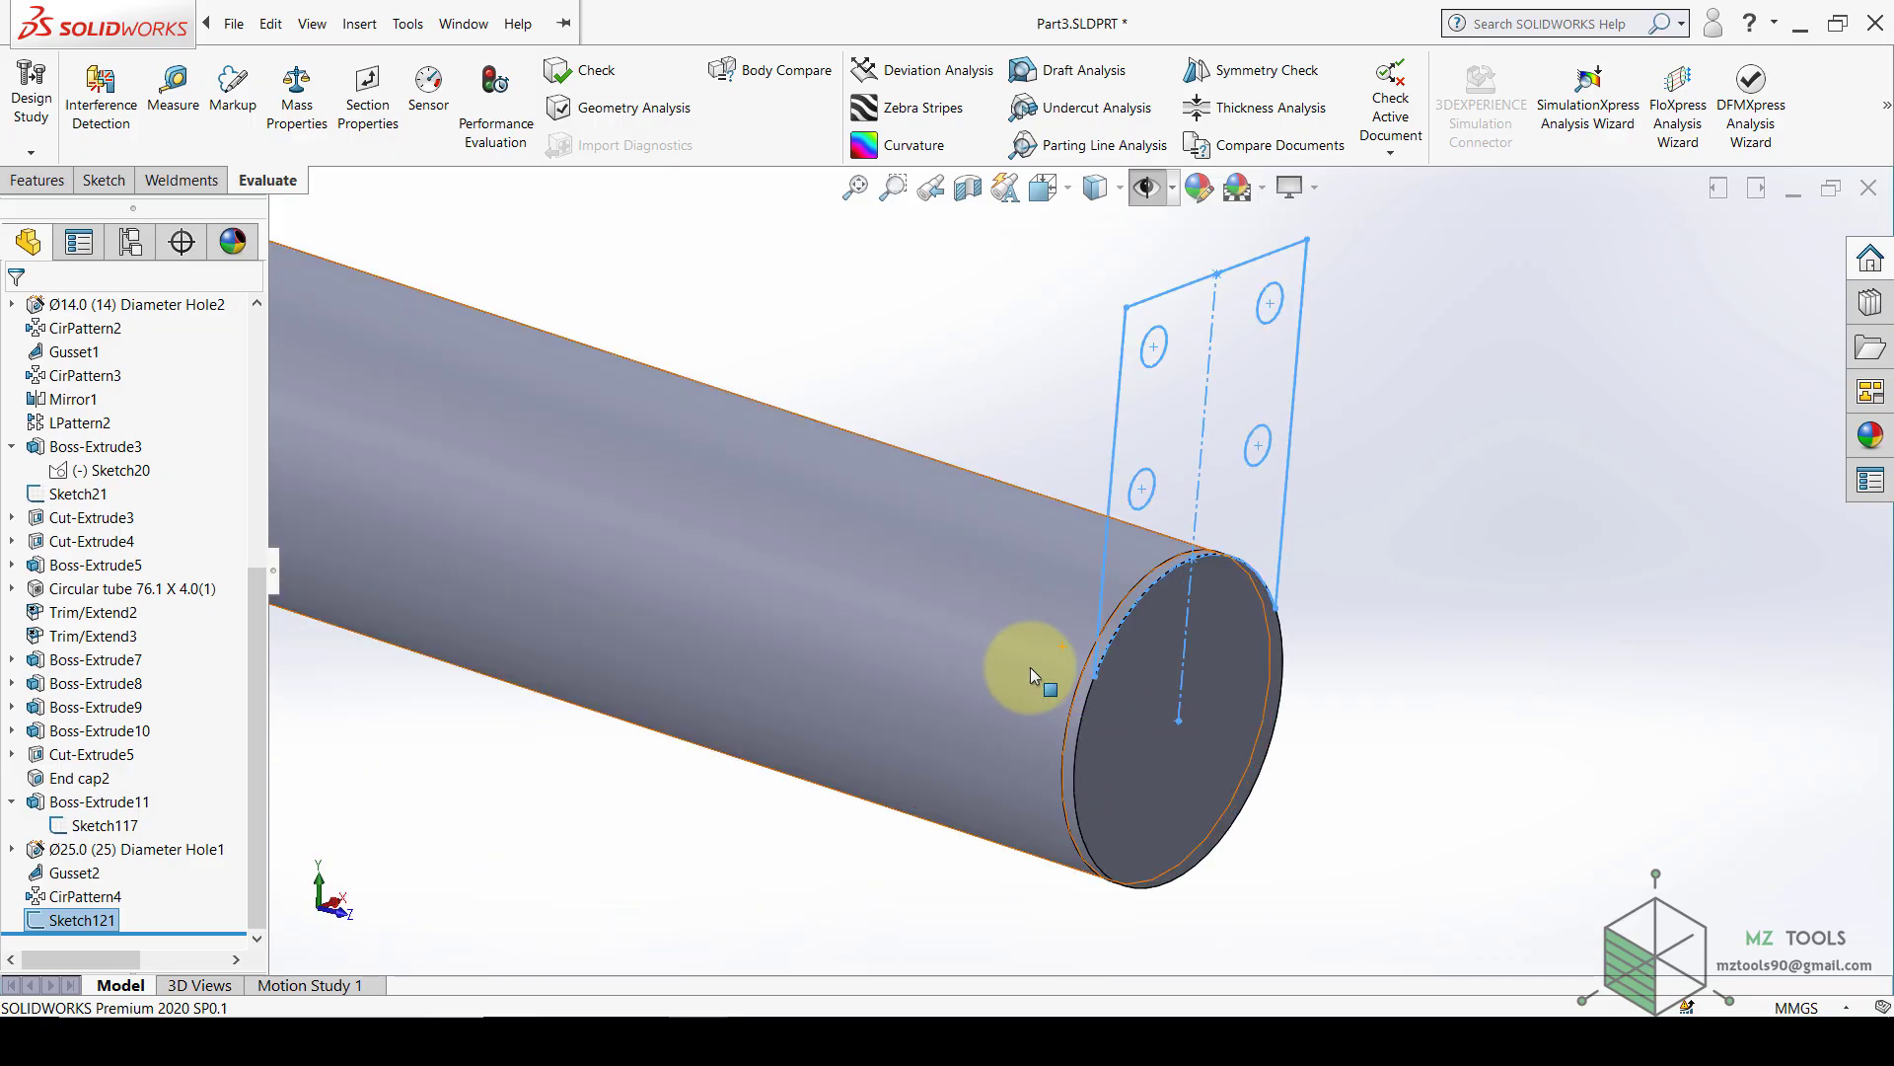
left_click(49, 185)
mouse_move(1369, 526)
middle_mouse_down()
mouse_move(1585, 604)
mouse_move(1154, 564)
mouse_move(1079, 626)
middle_mouse_up()
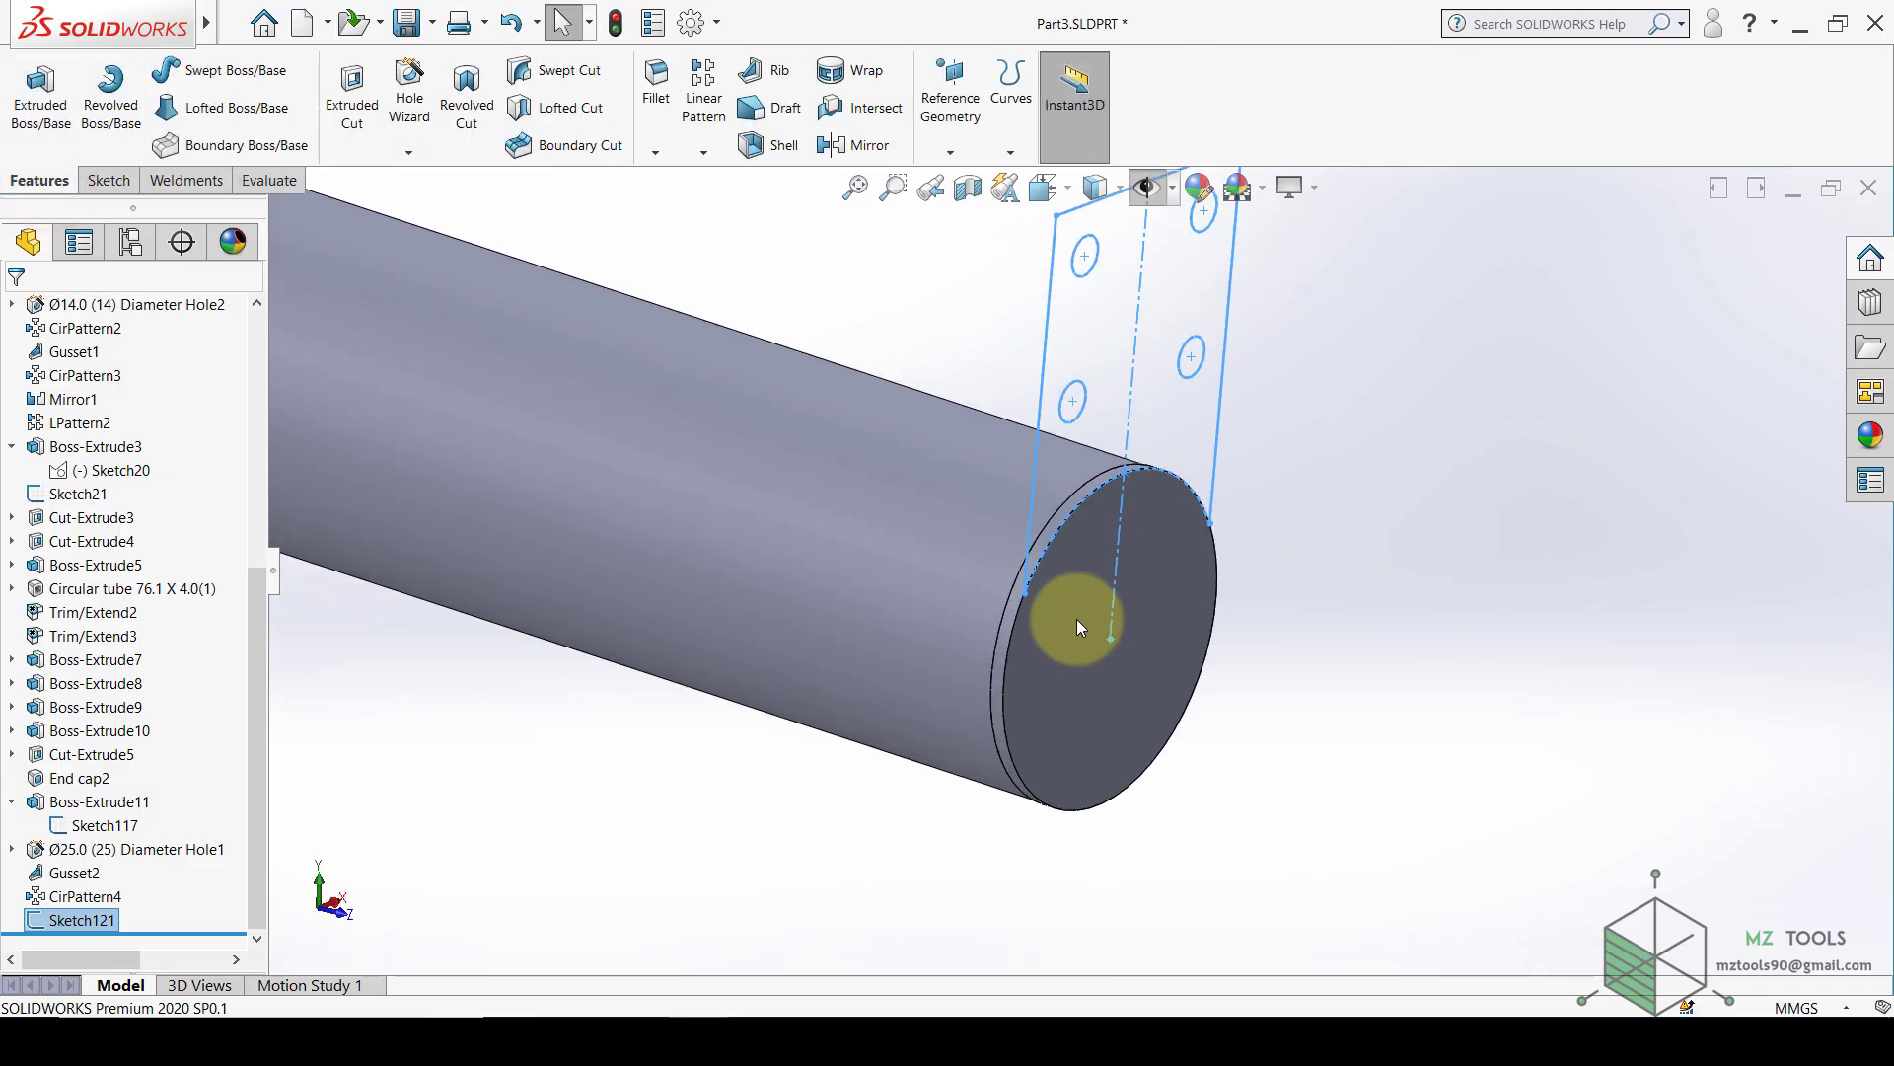
scroll(1062, 627, "up", 2)
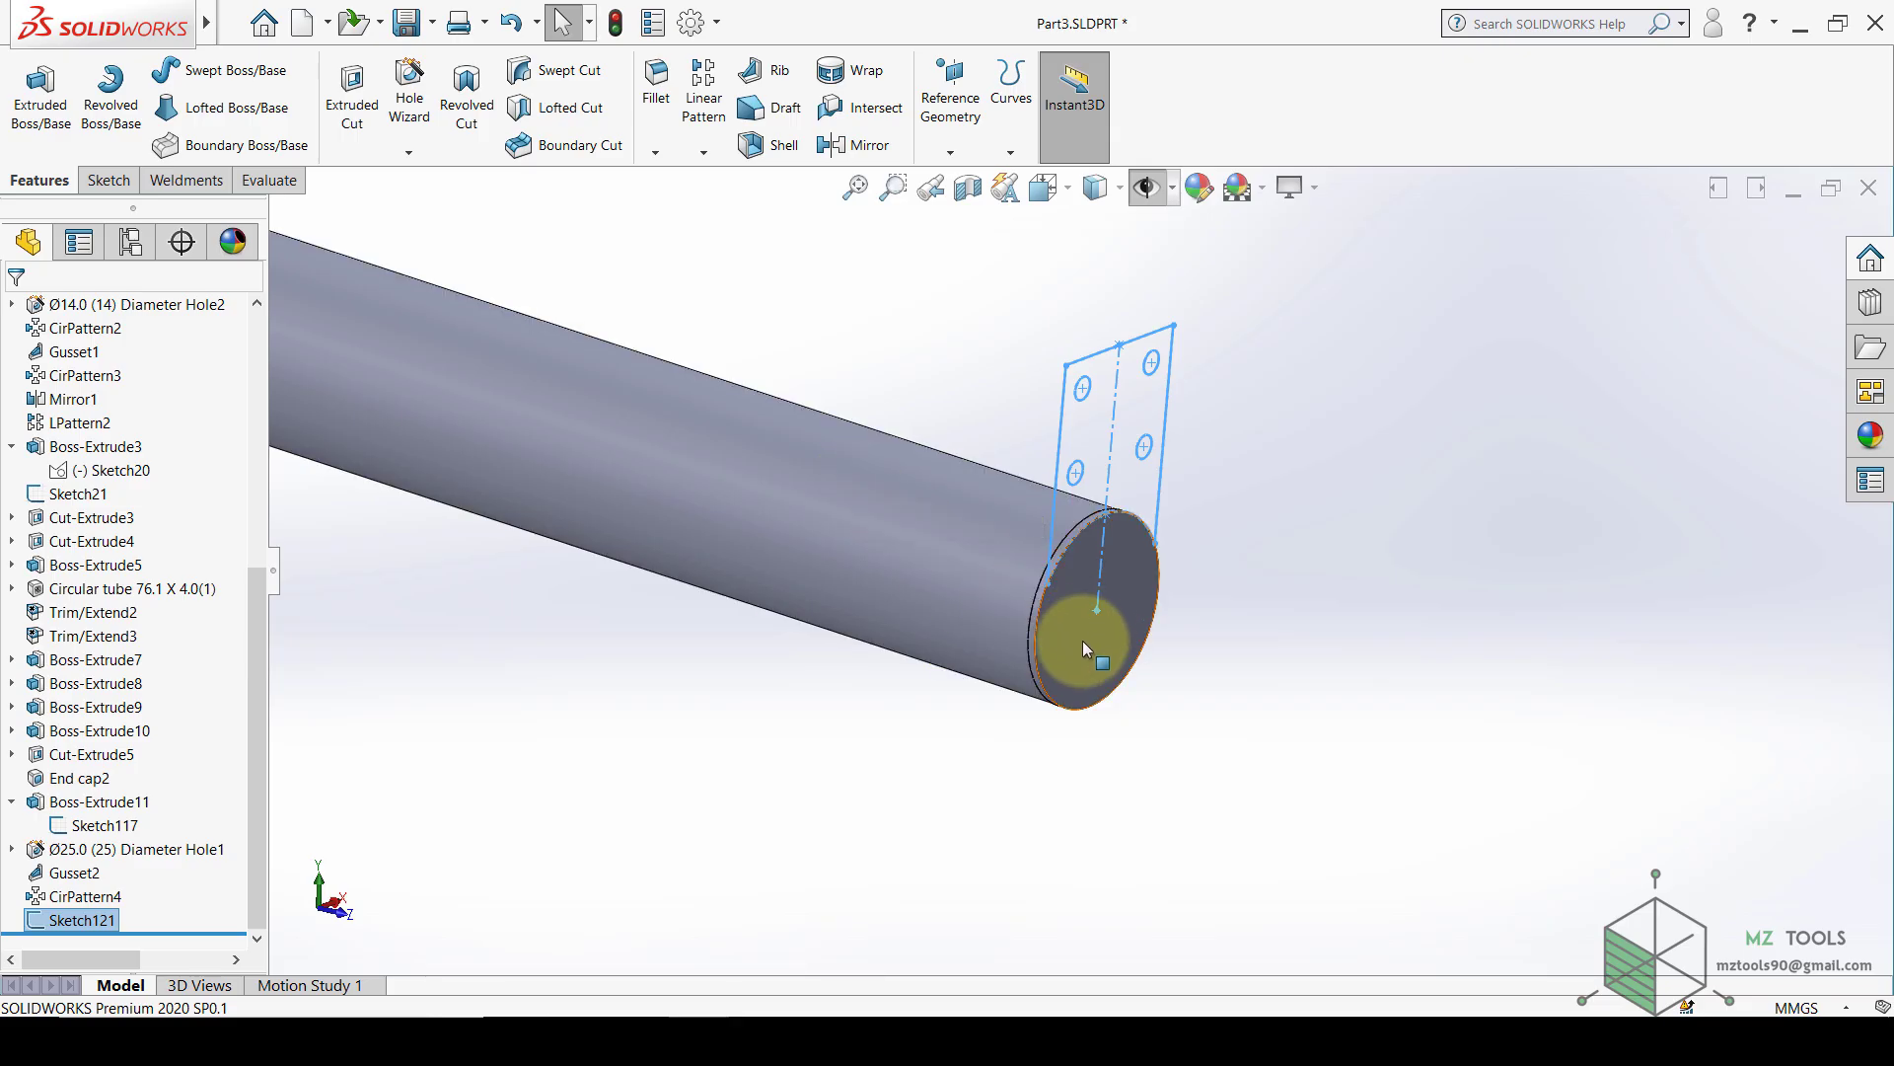
left_click(39, 93)
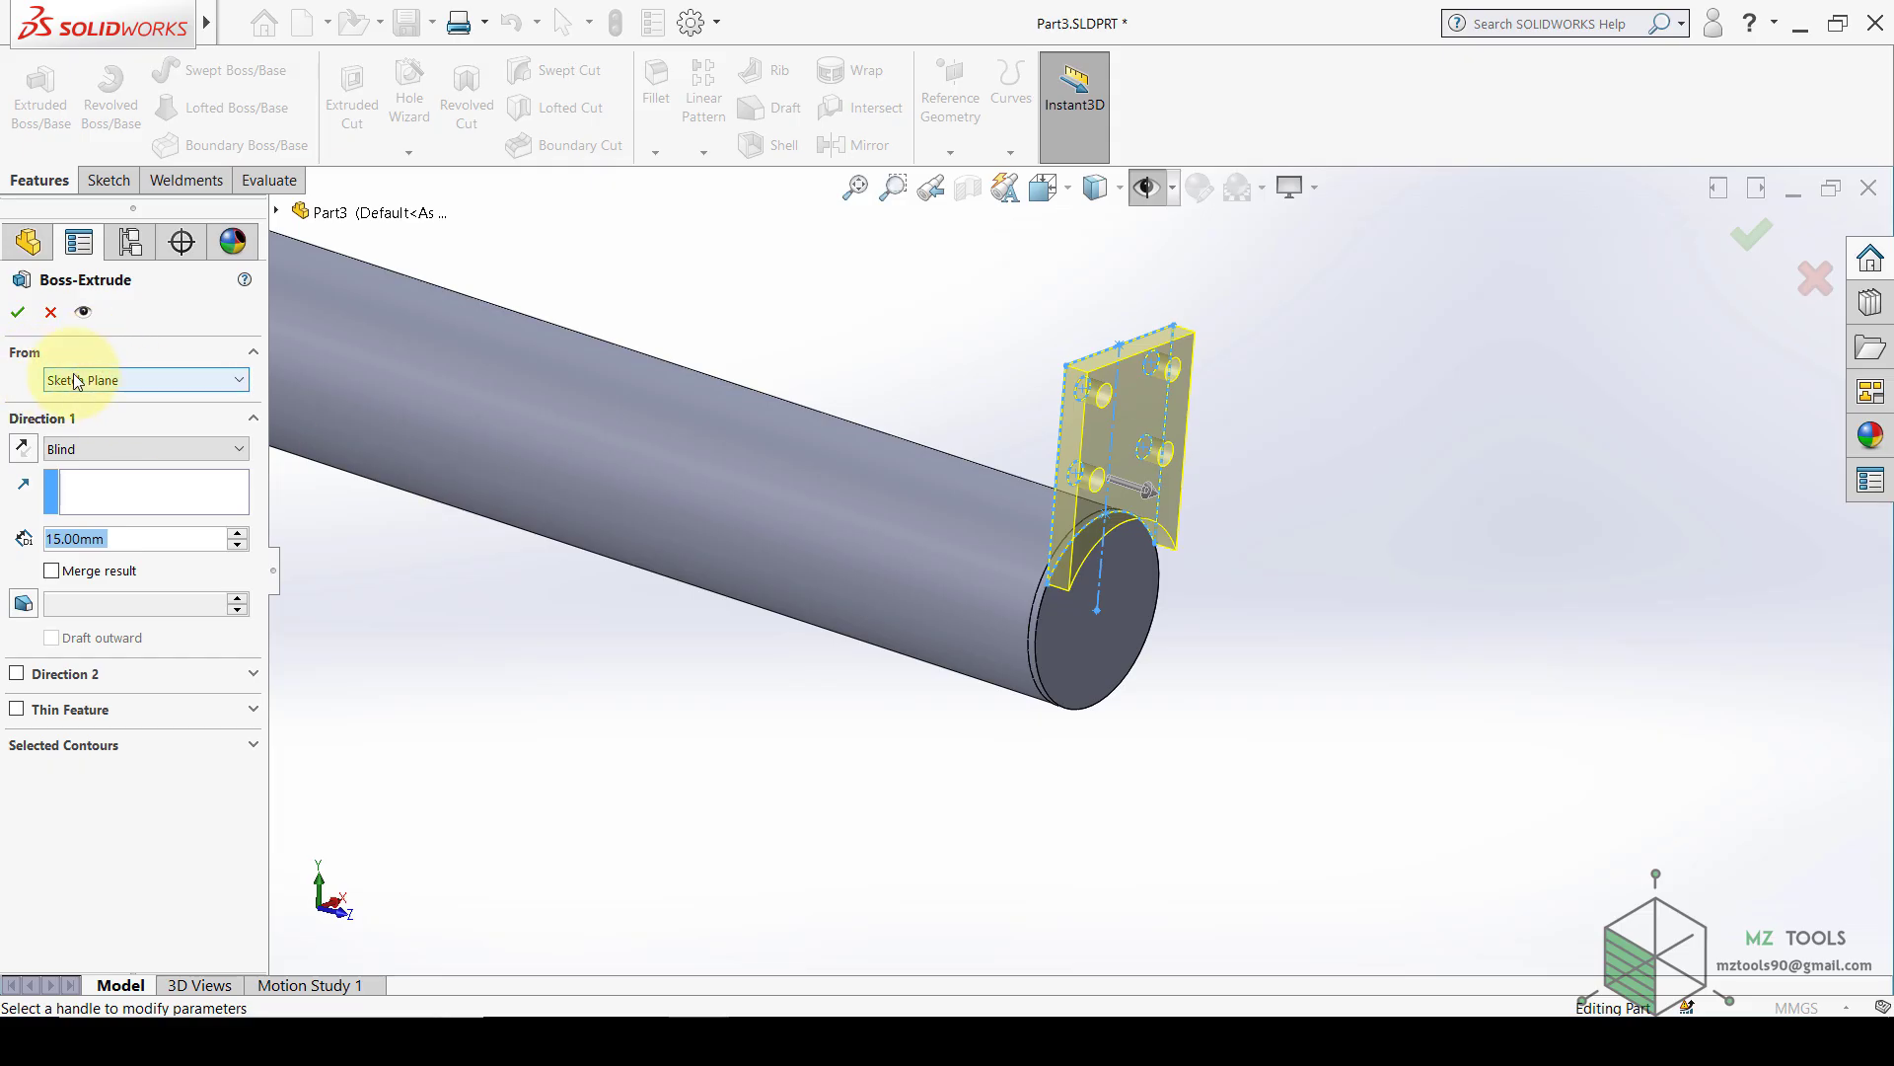
left_click(100, 385)
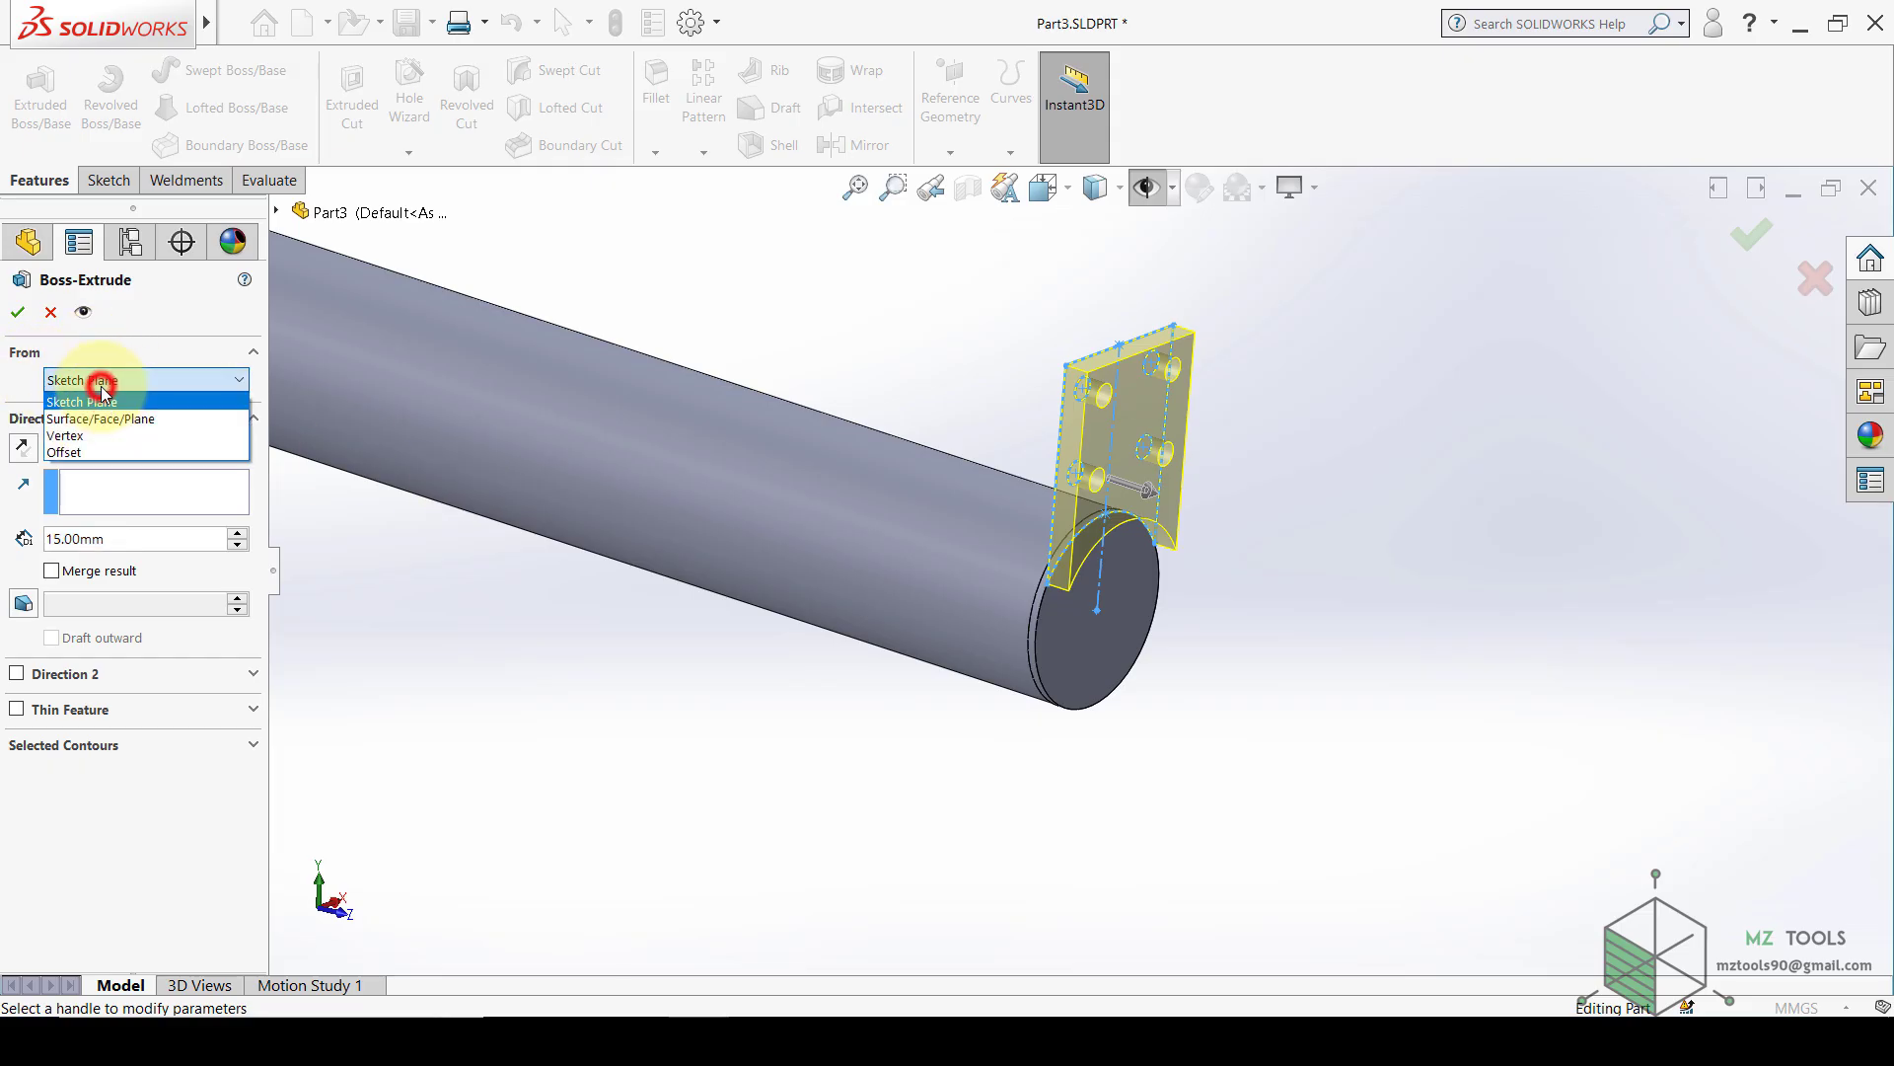
left_click(91, 450)
type("105")
key("Return")
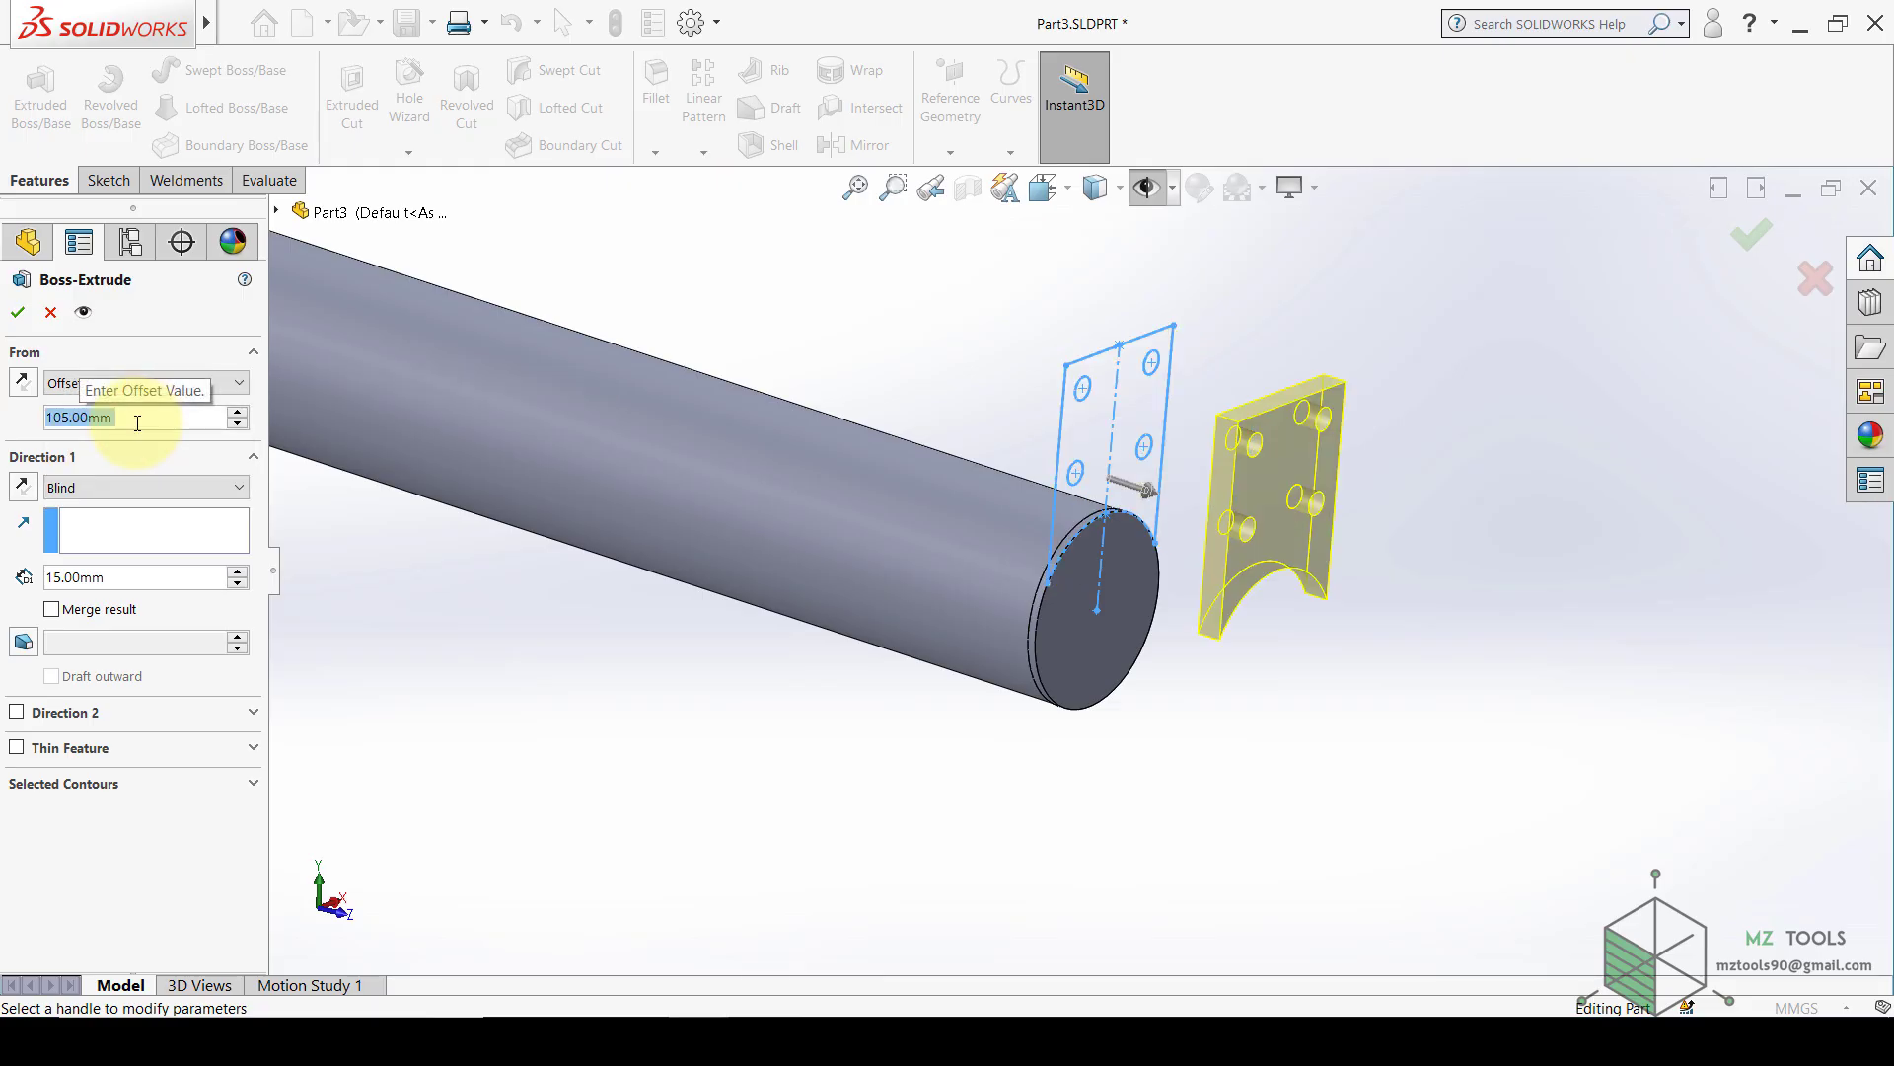
left_click(23, 383)
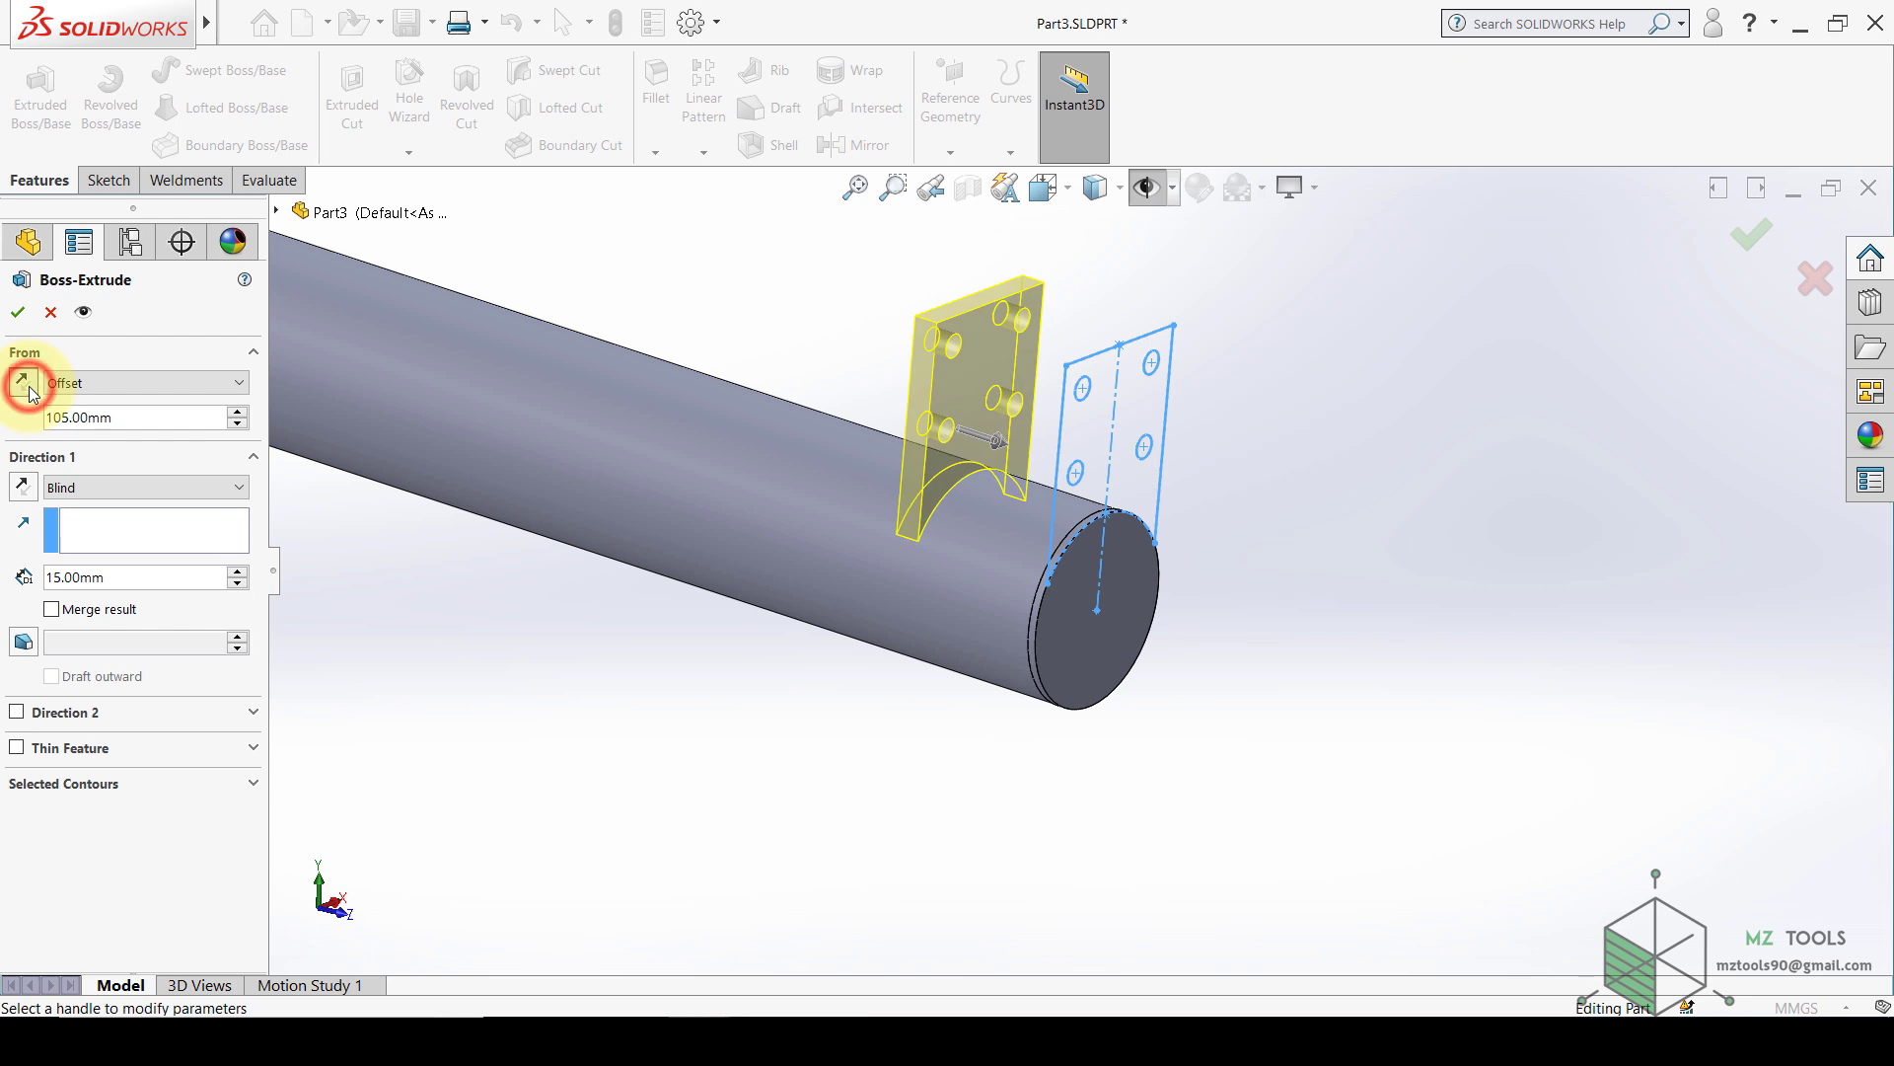
- Set the plate's extrusion depth to 5 mm, check its position from the left view and accept the extrusion
type("5")
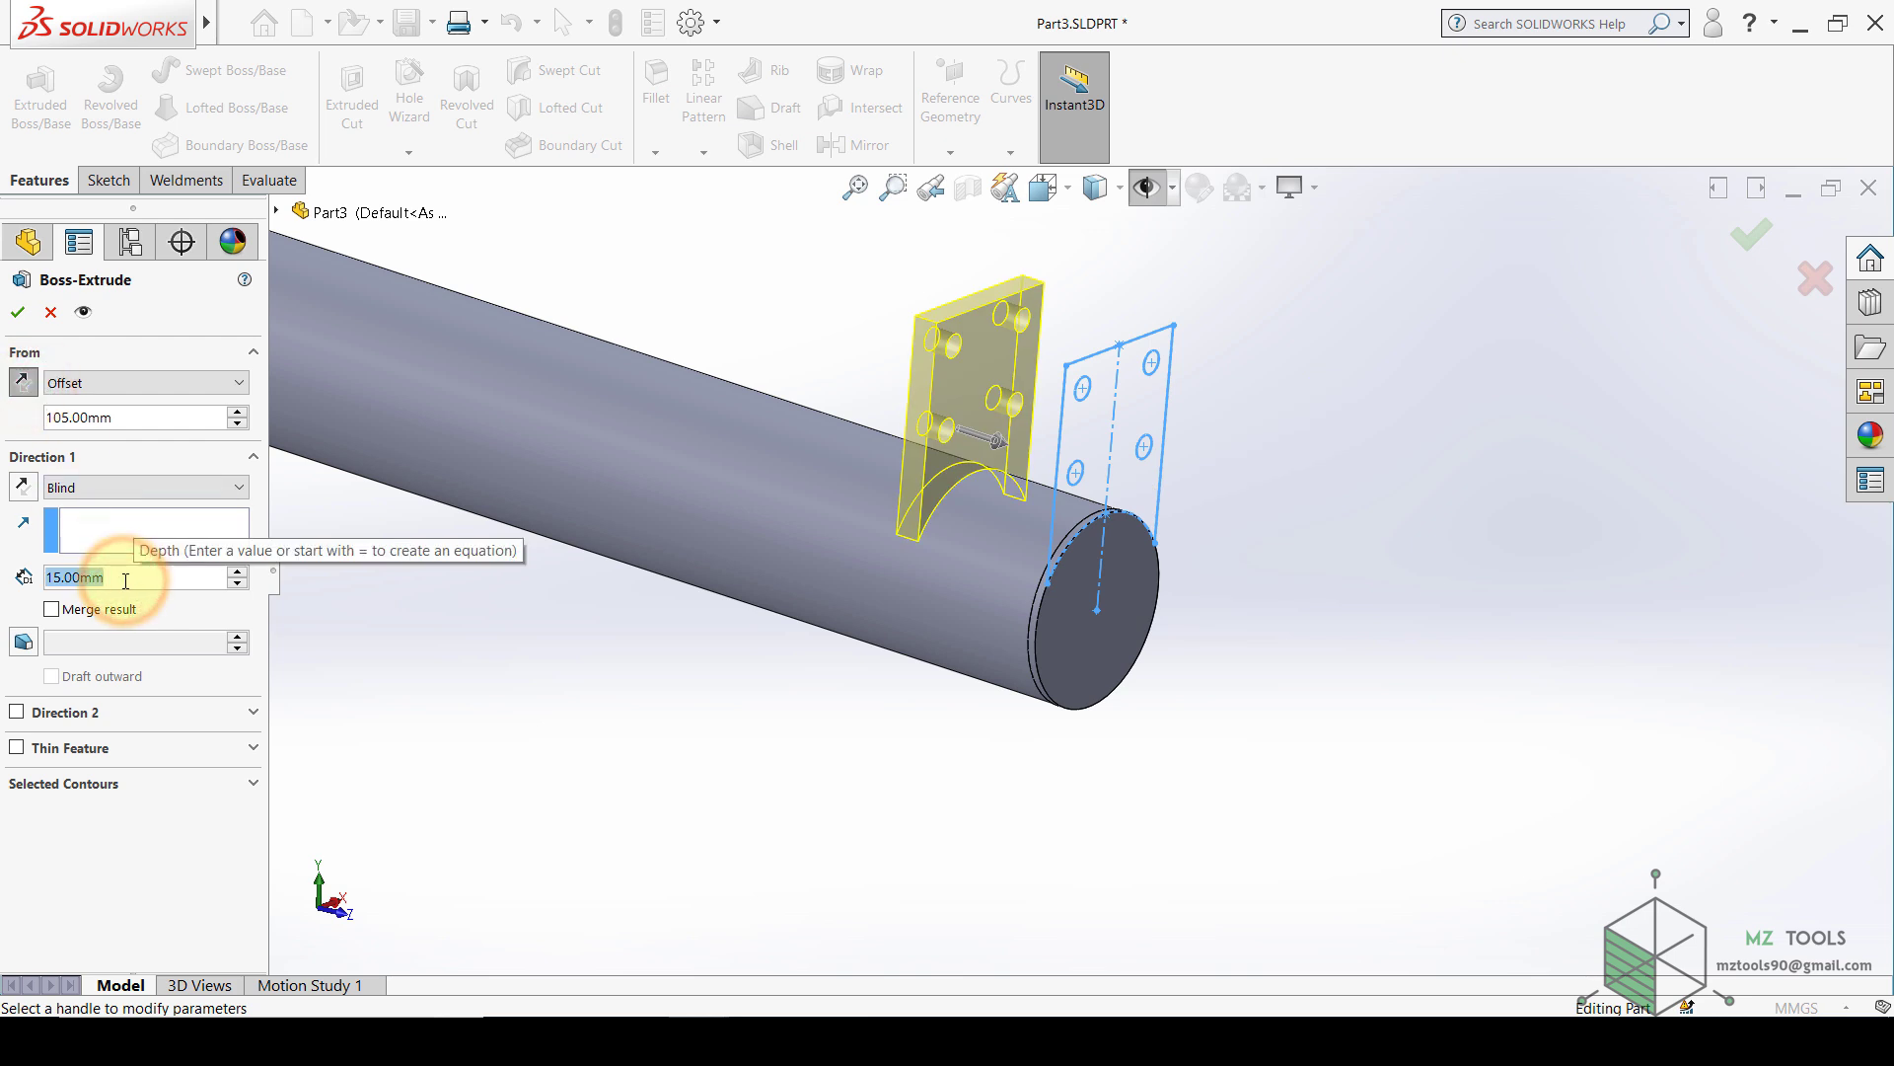
key("Return")
scroll(968, 570, "up", 5)
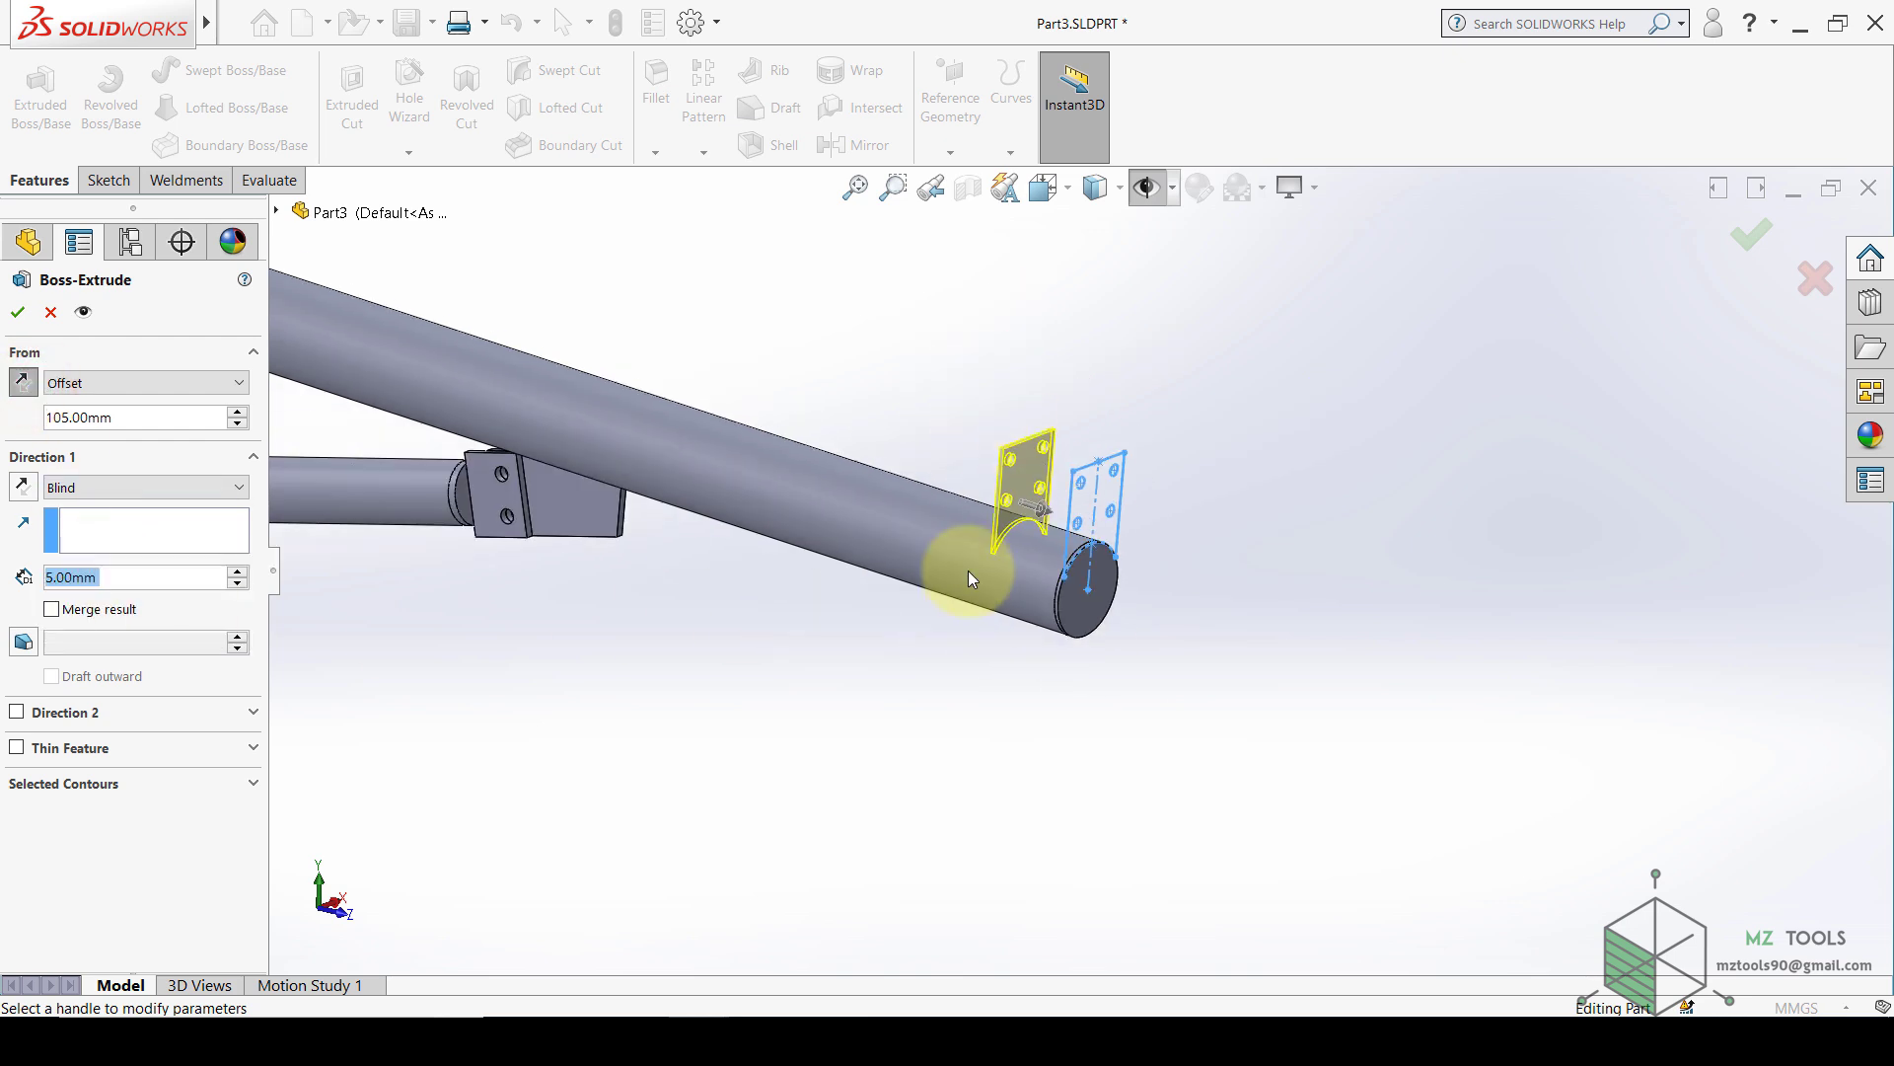
key("space")
left_click(724, 658)
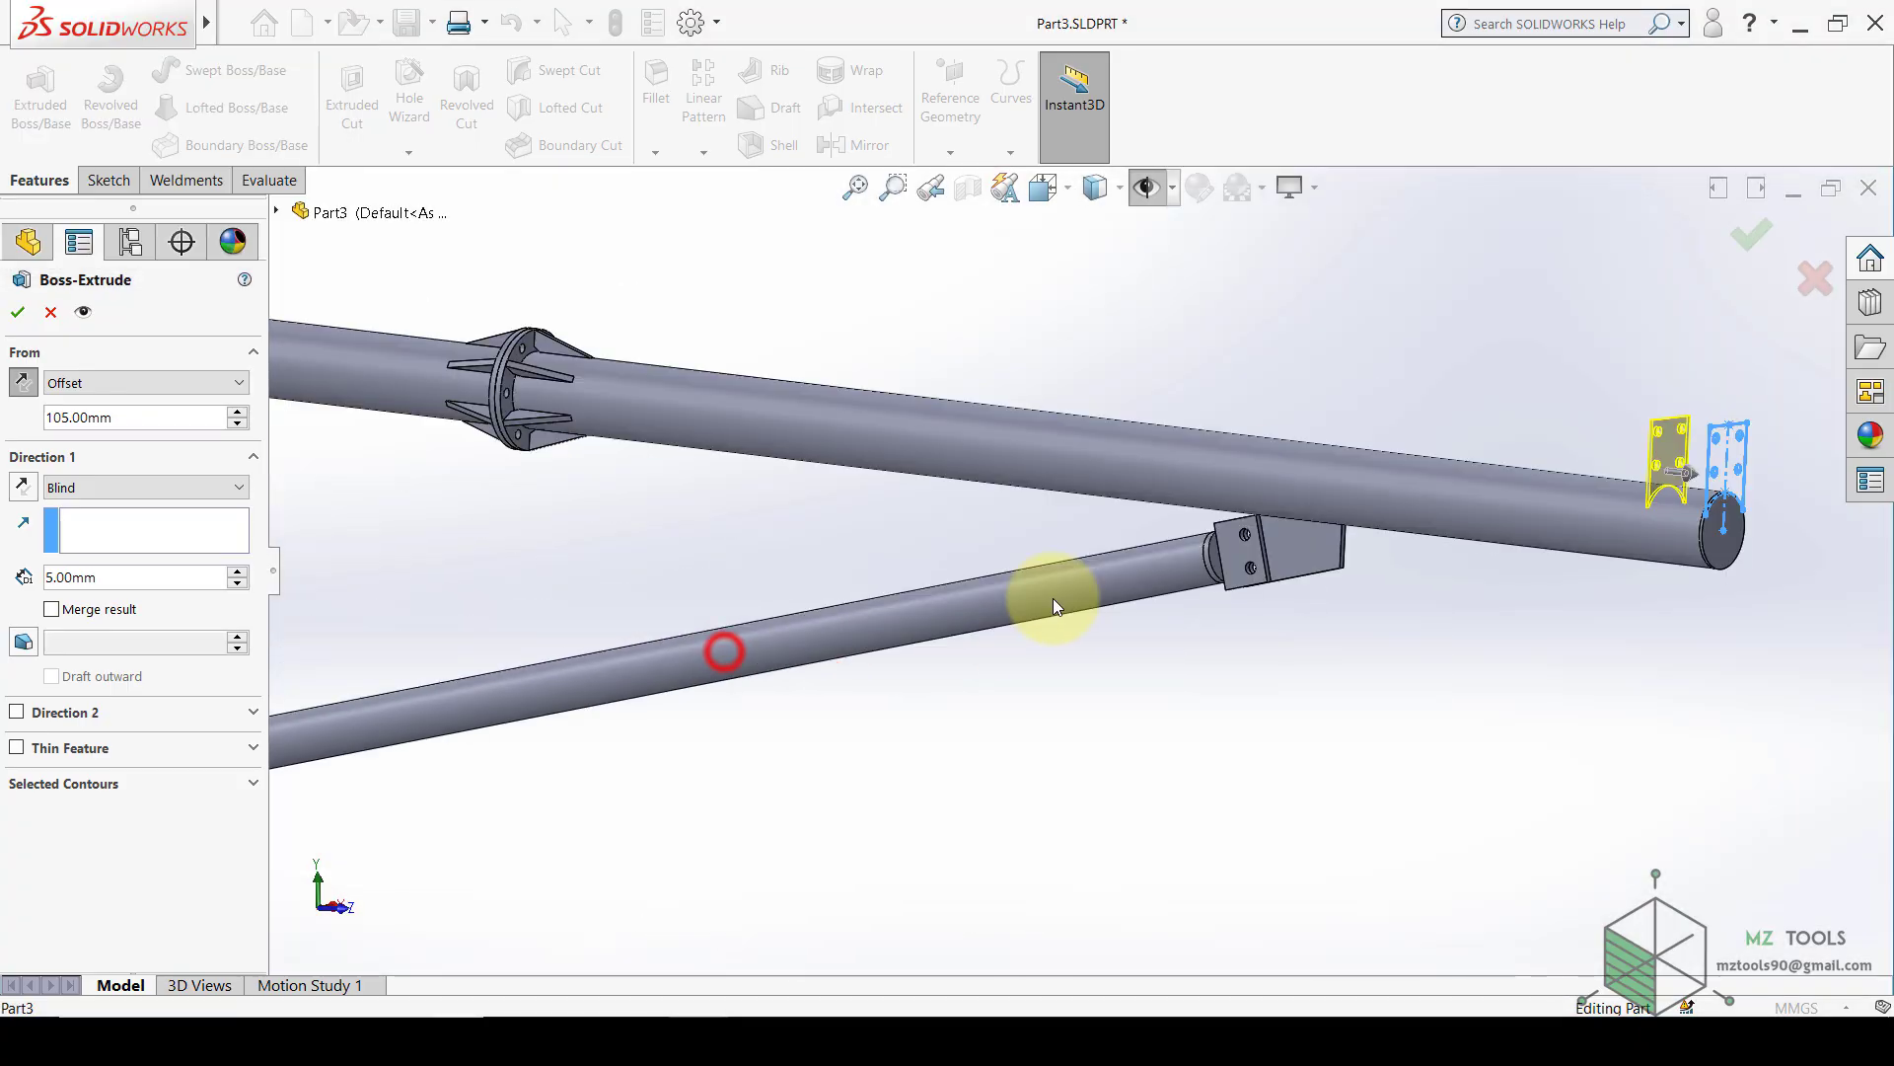
scroll(1434, 335, "down", 5)
scroll(1234, 424, "down", 2)
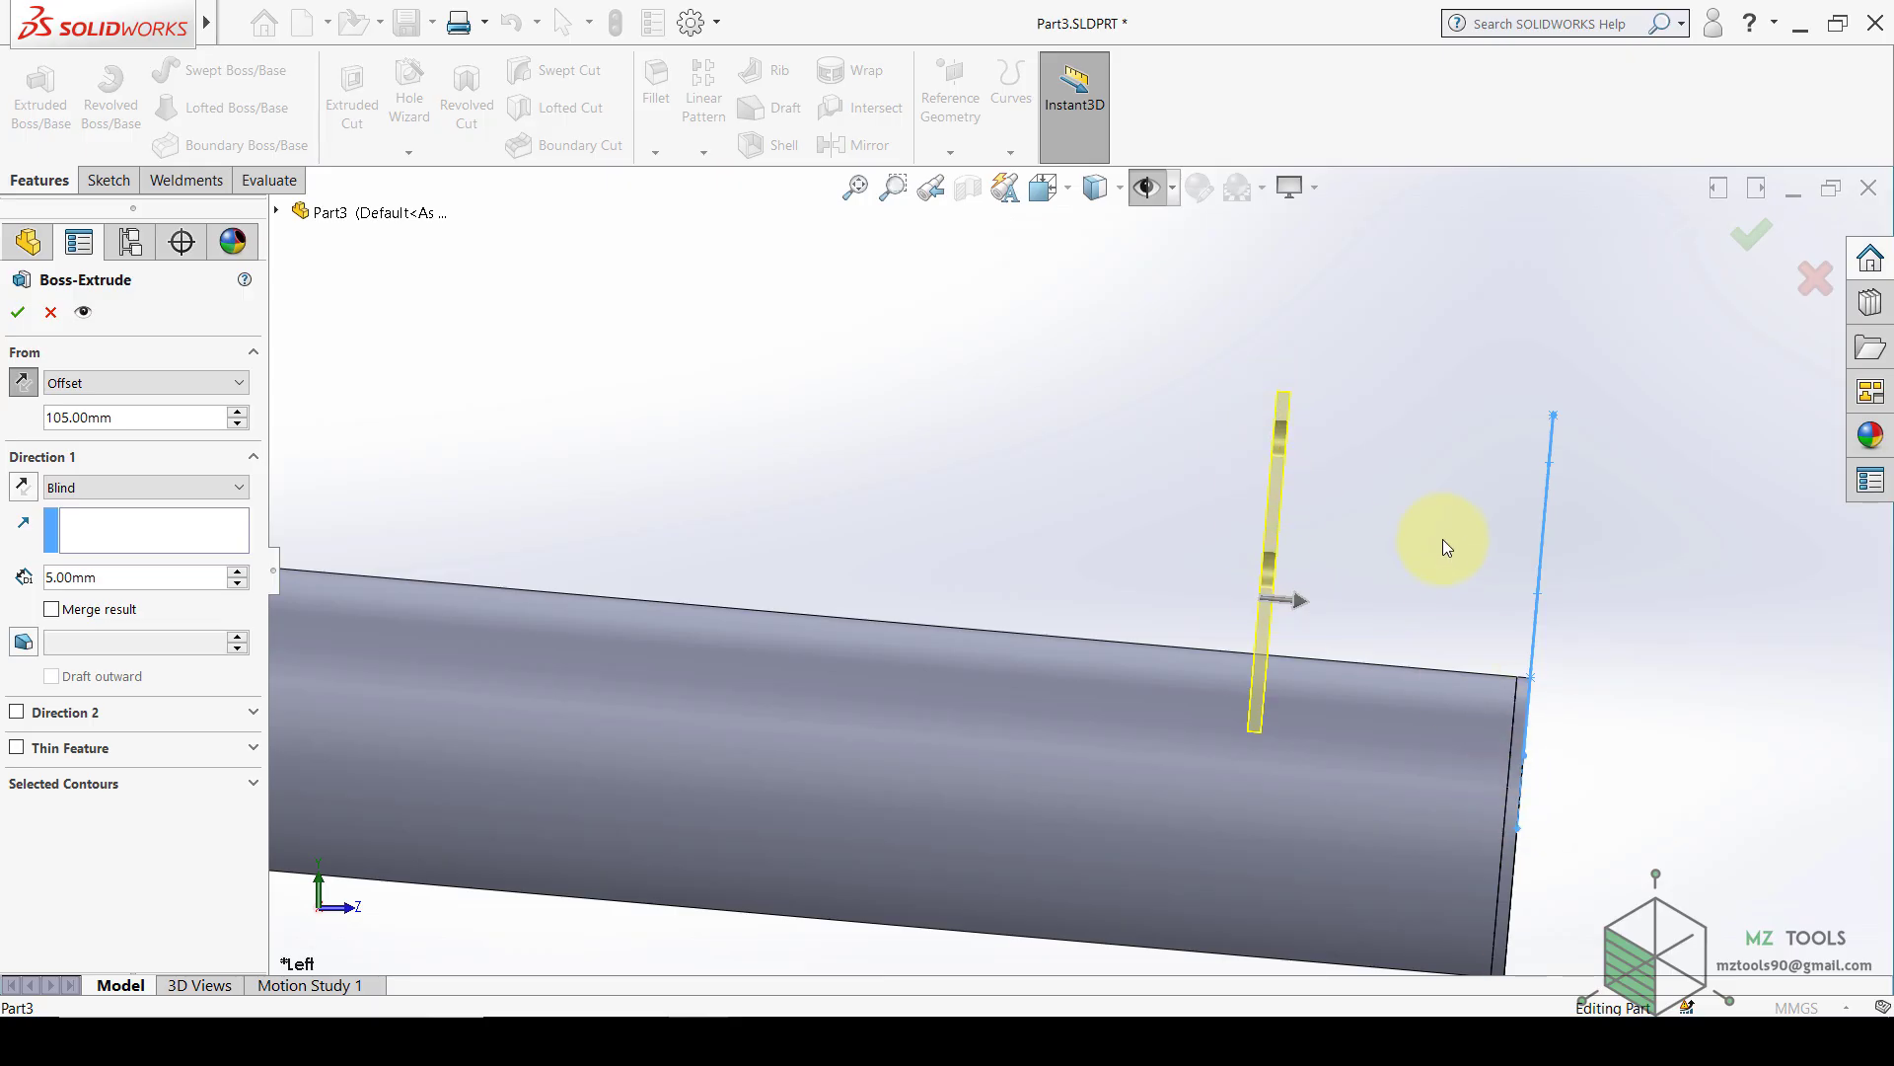
left_click(17, 314)
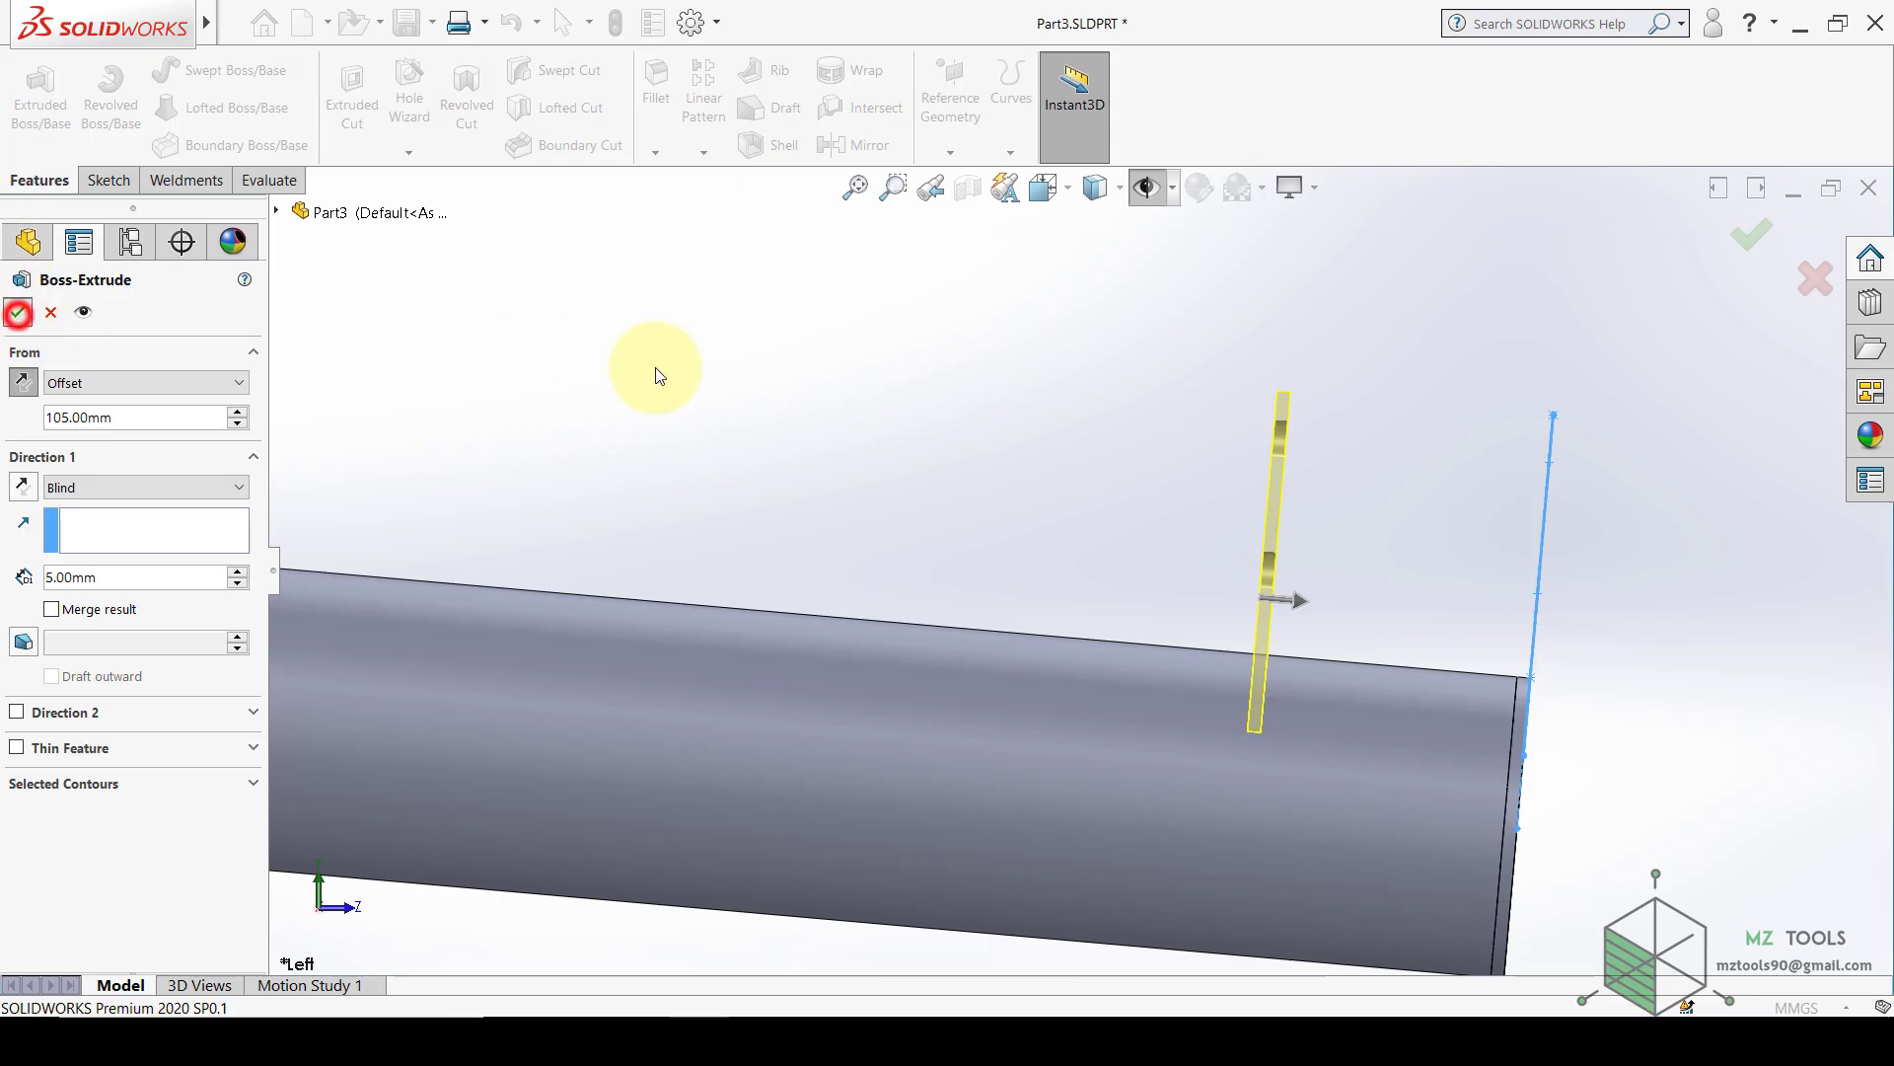
left_click(734, 376)
- Measure the normal distance between the plate's face and the tube's end cap face
left_click(275, 183)
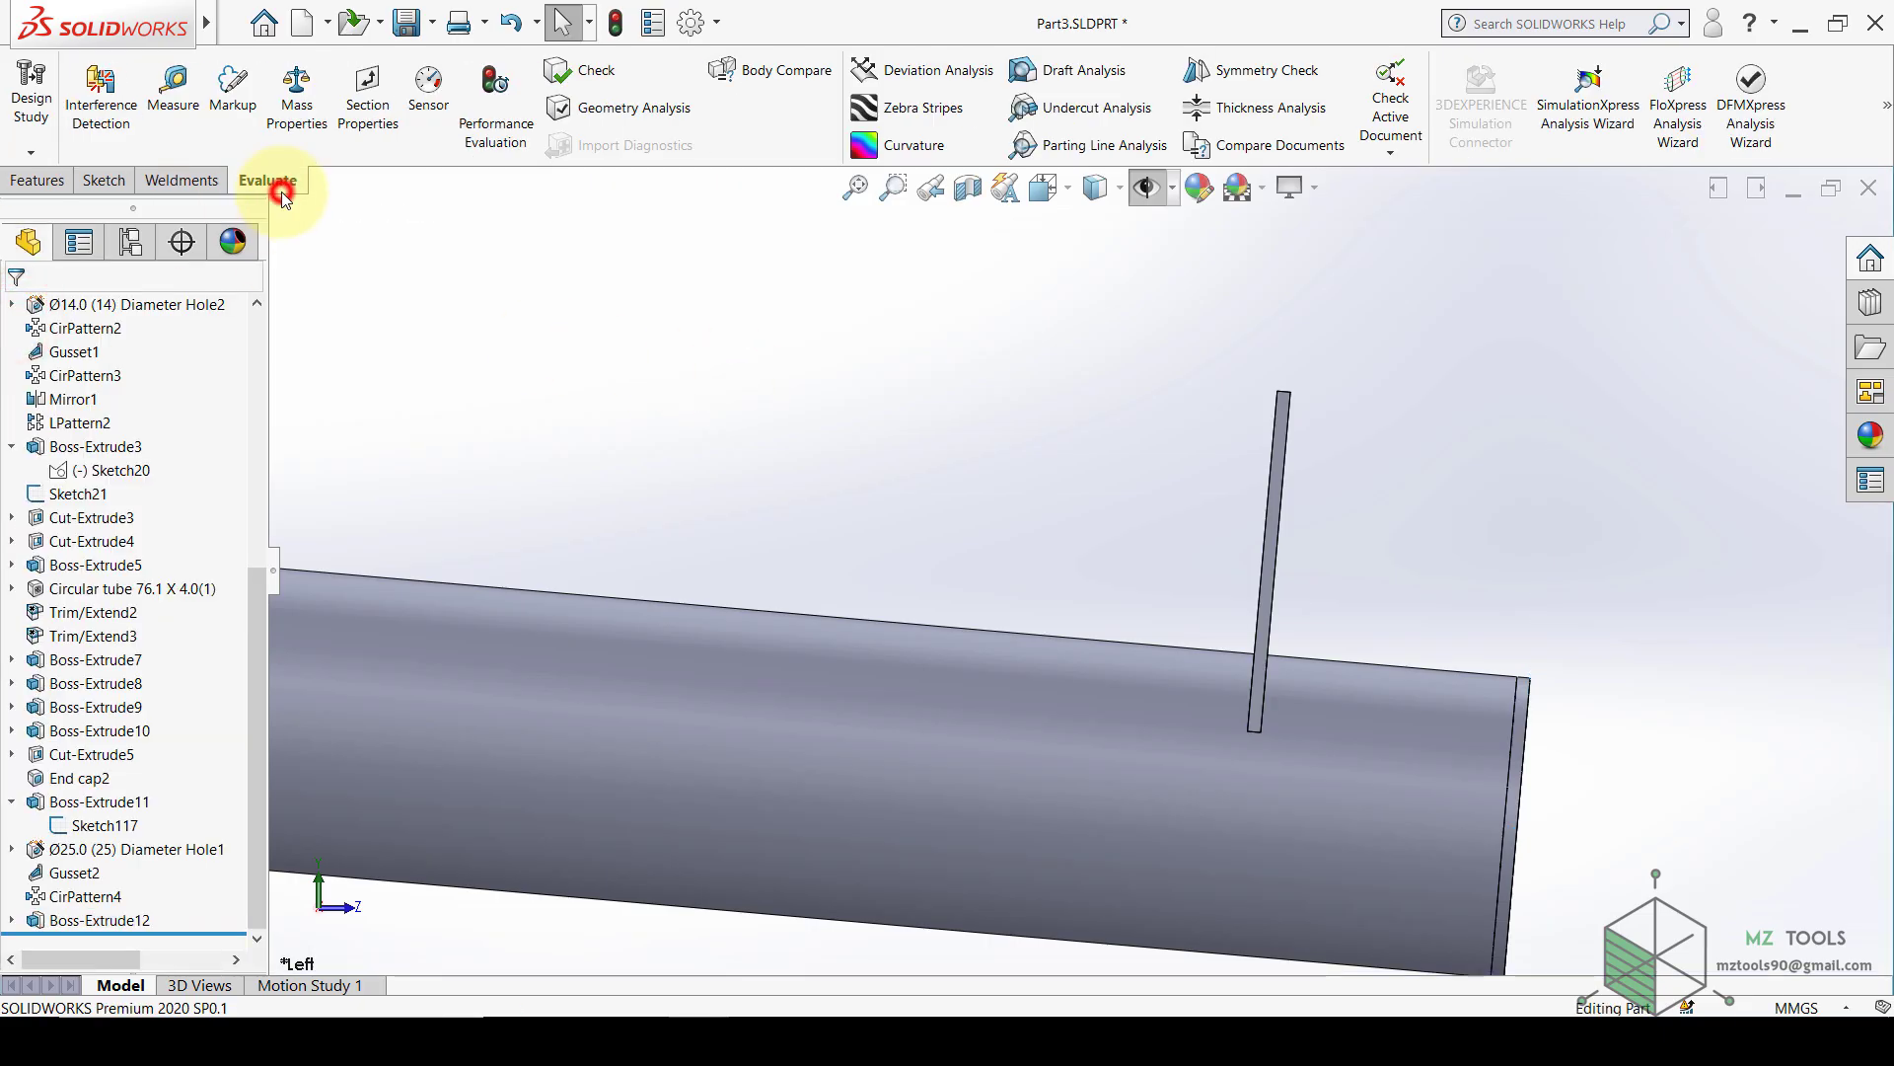
left_click(168, 81)
middle_click_drag(1075, 439, 1108, 463)
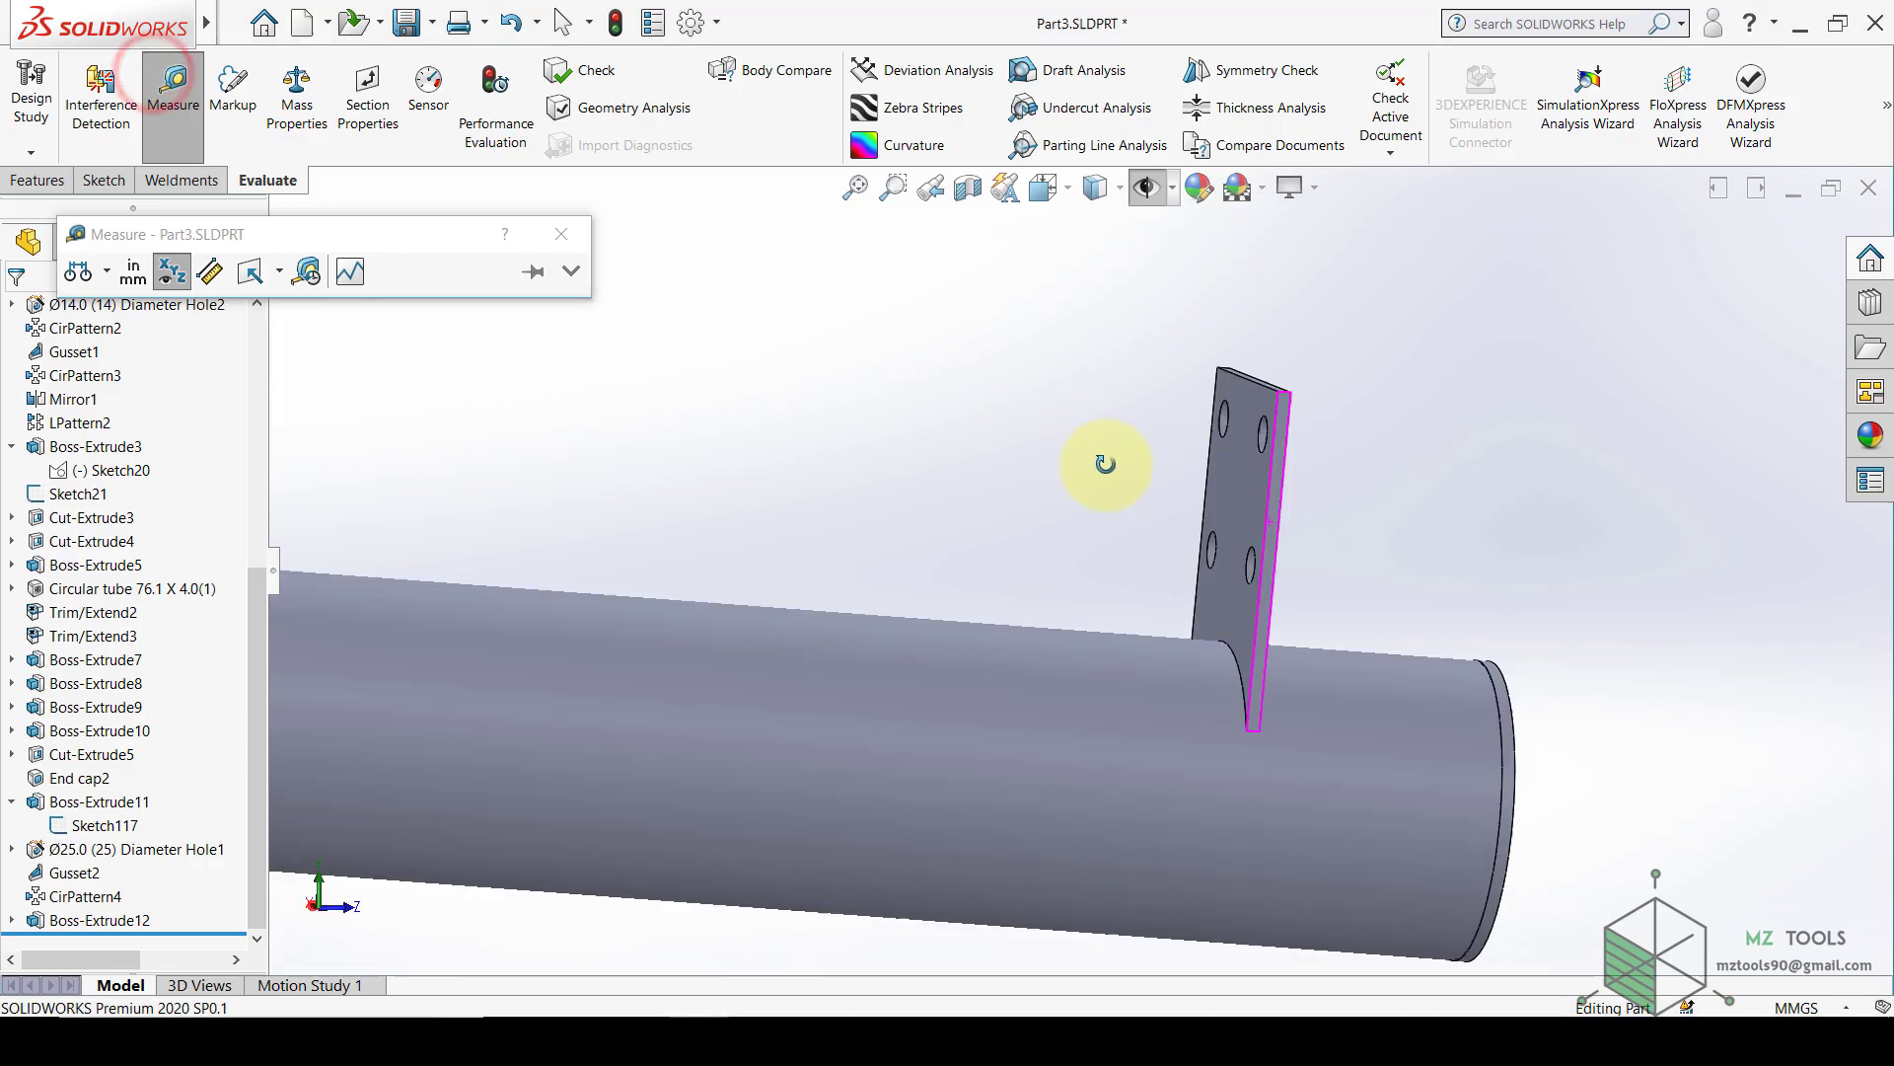
left_click(1228, 491)
middle_click_drag(1471, 597, 1386, 612)
left_click(1544, 770)
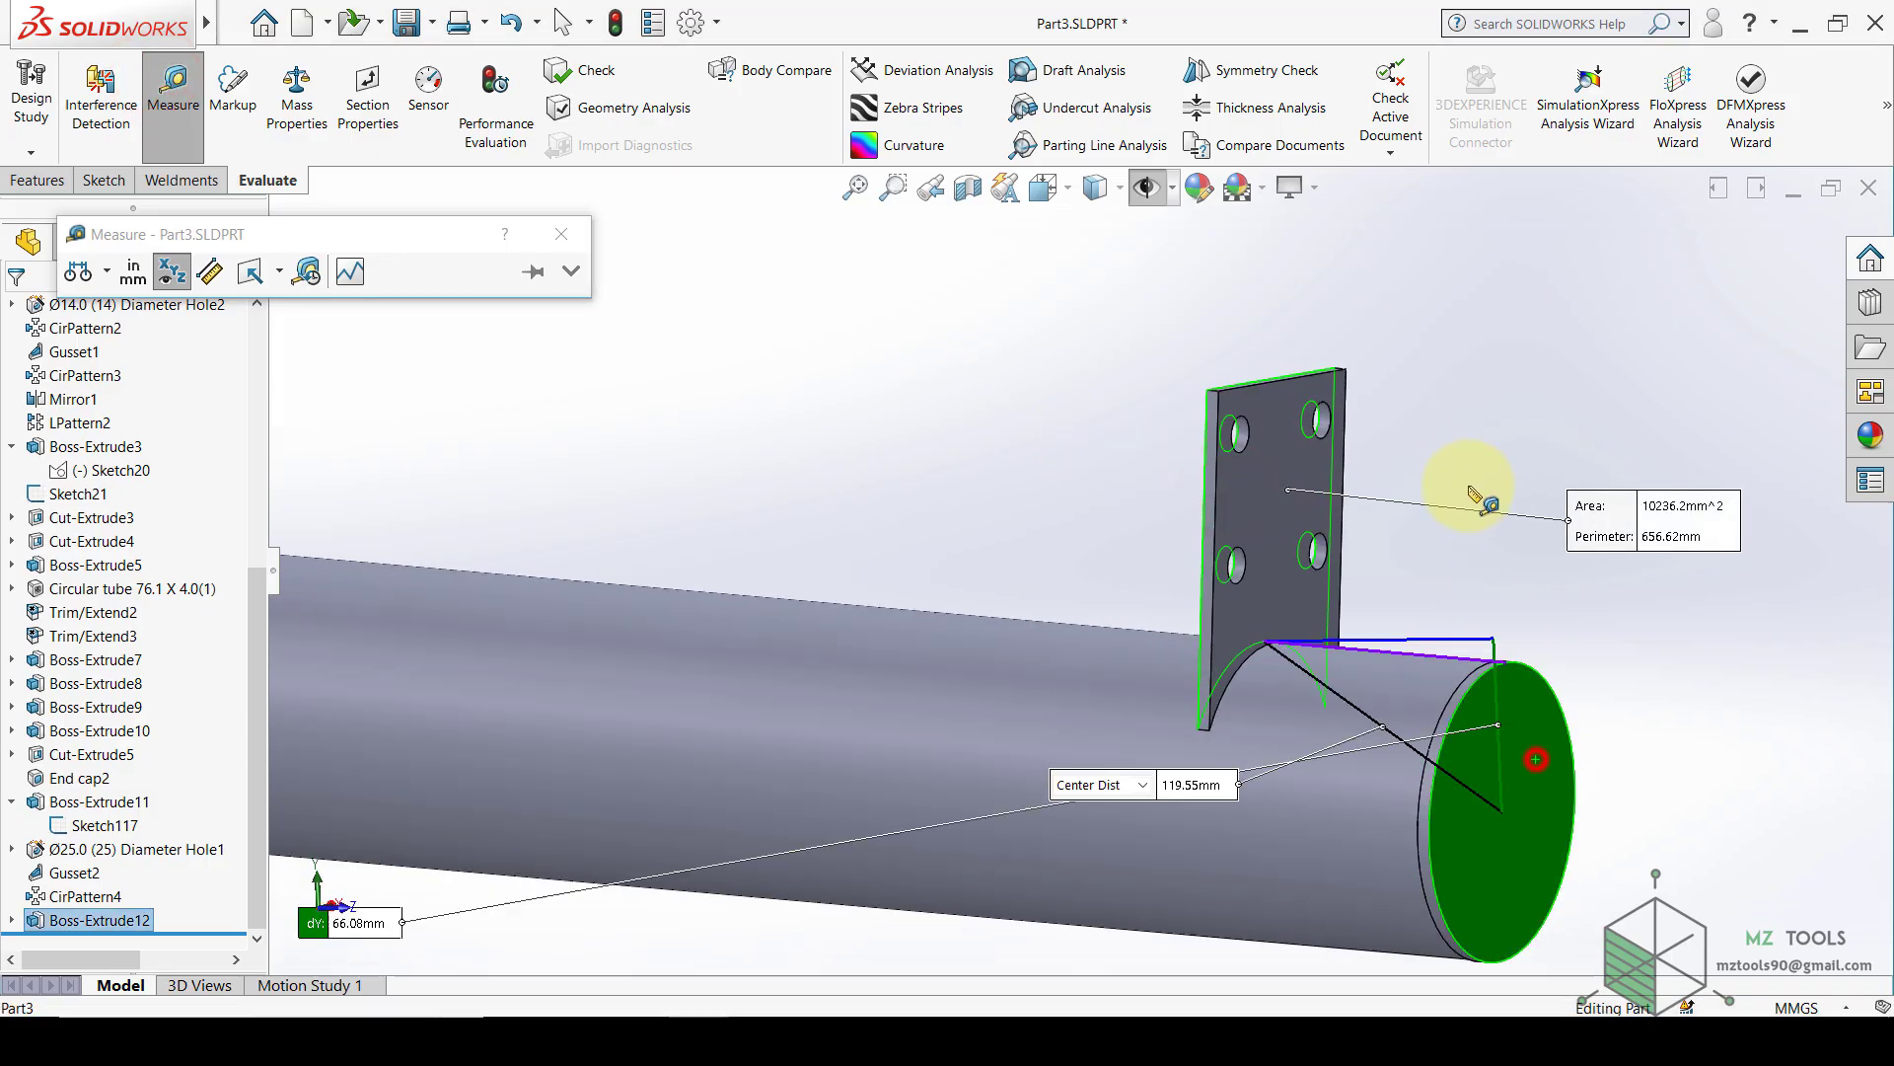
middle_click_drag(1450, 477, 1488, 495)
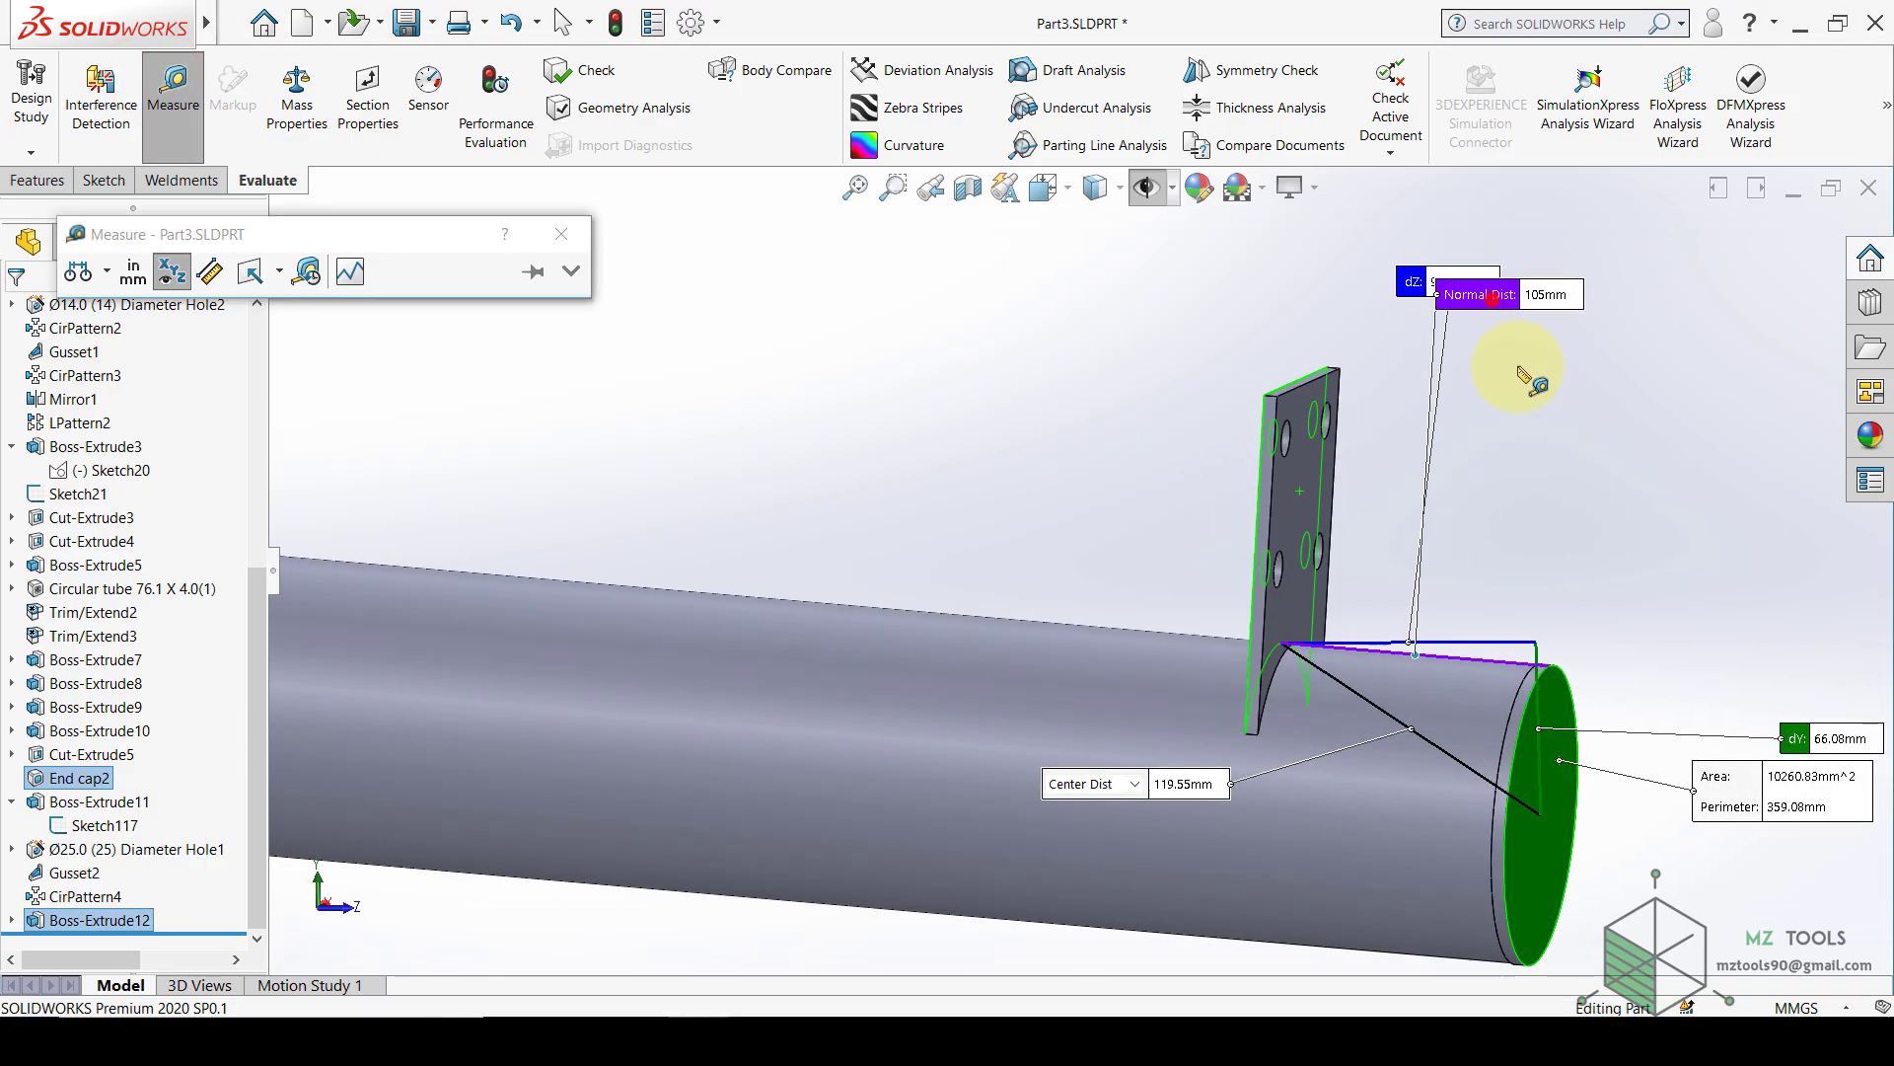
left_click_drag(1492, 296, 1537, 405)
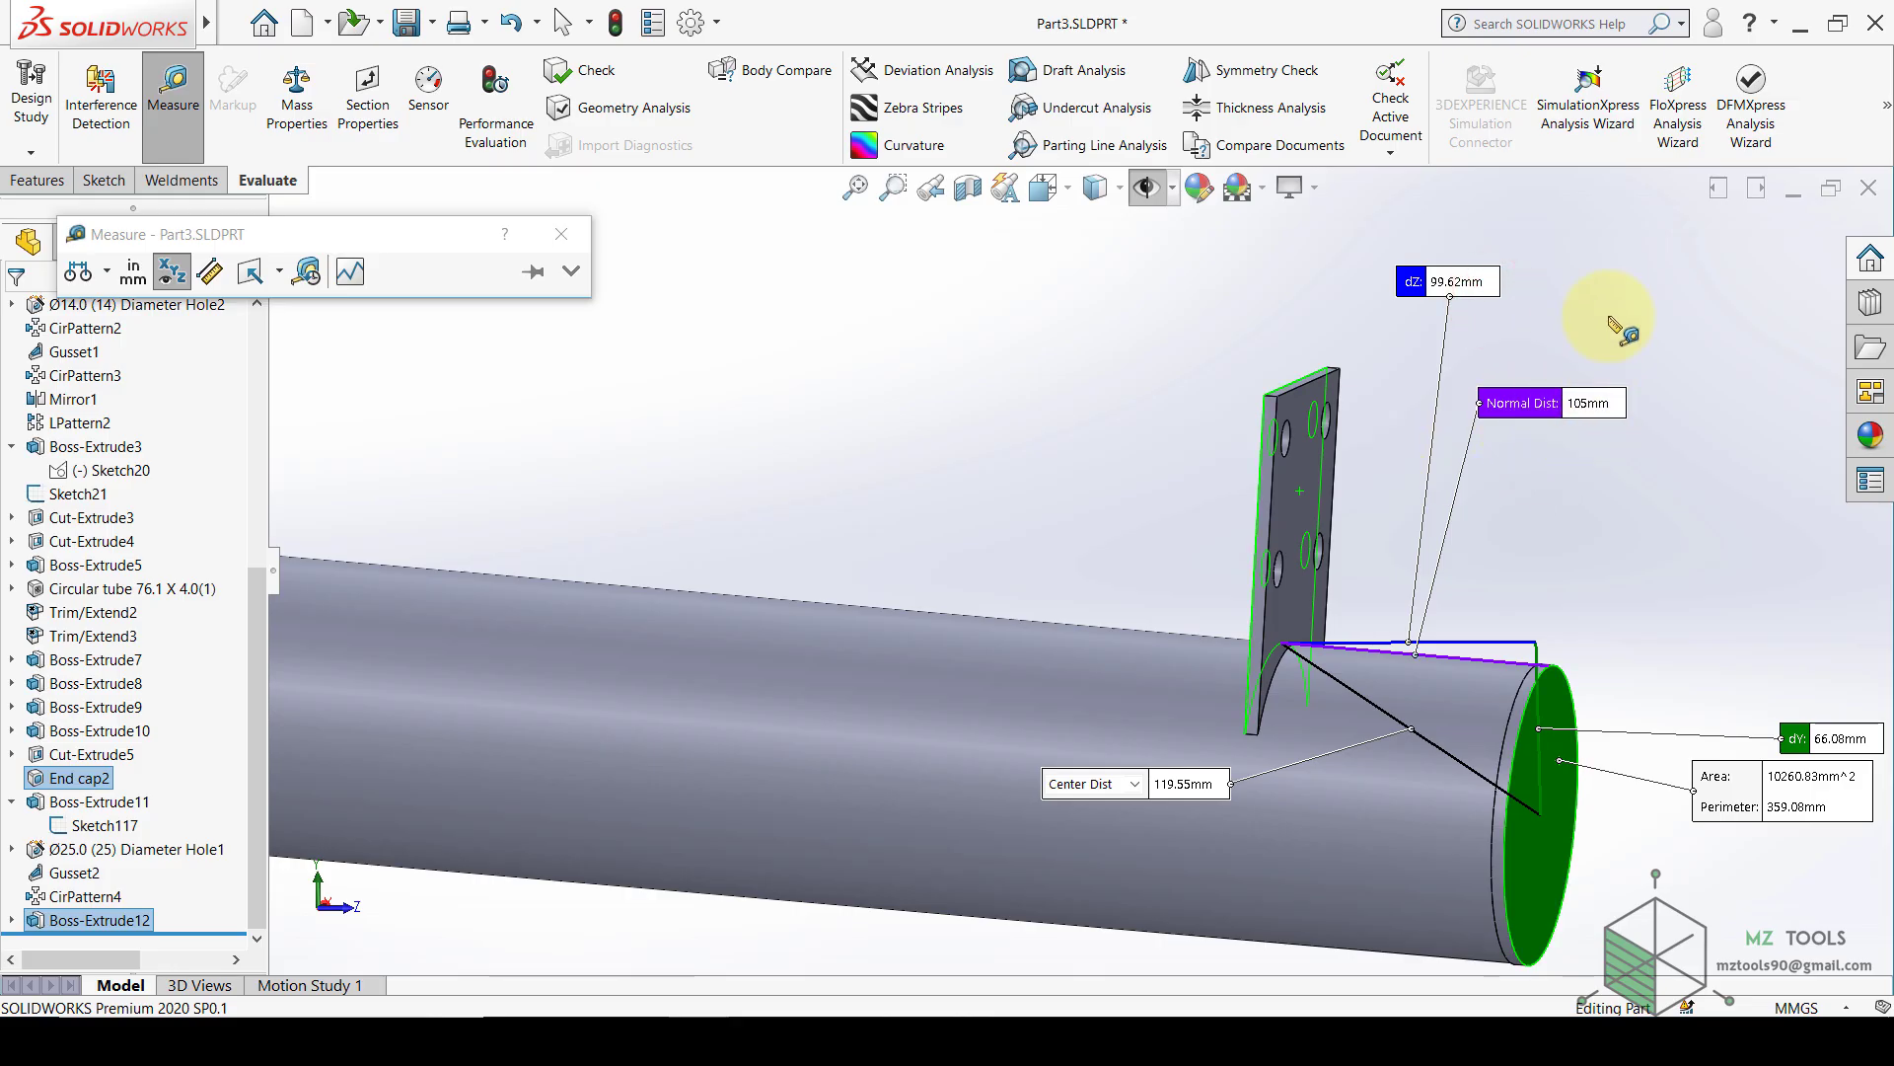
left_click(582, 231)
- Start a Linear Pattern of the support structure with the Right Plane as the first direction reference
key("f")
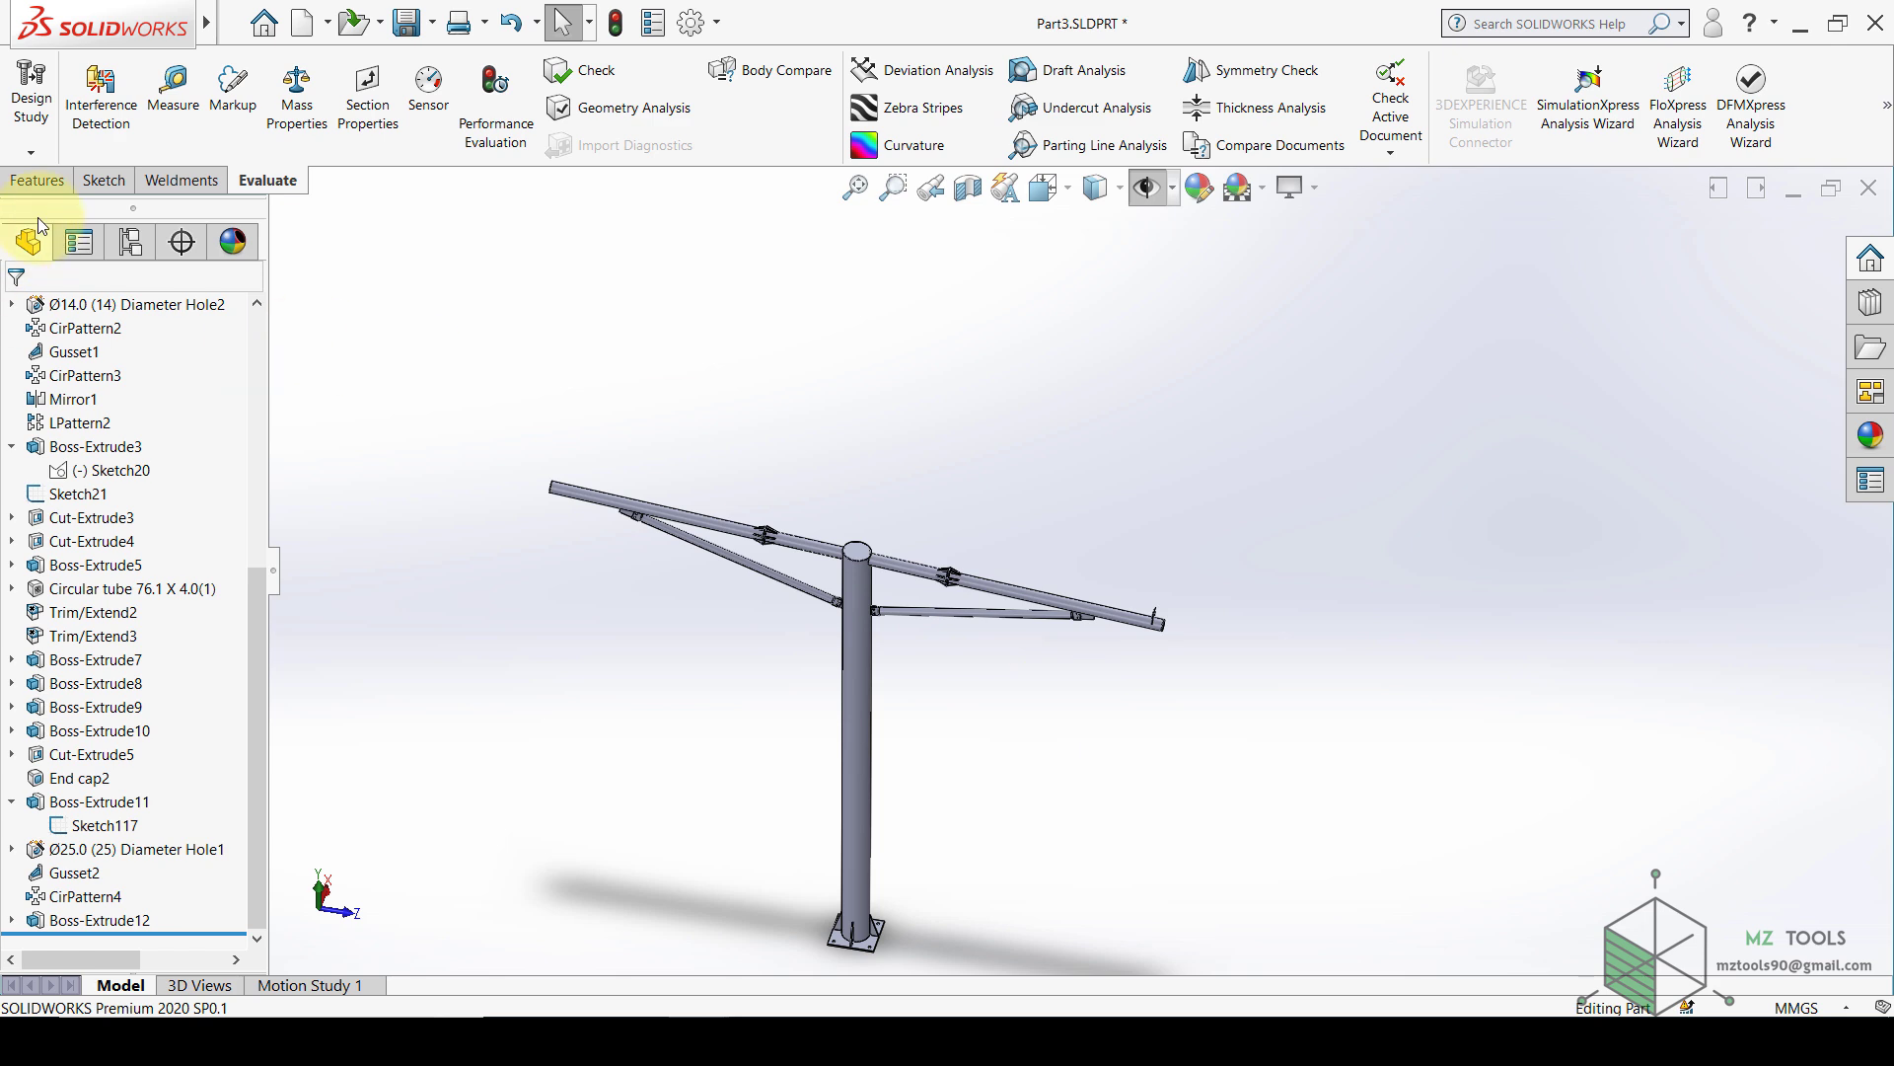
left_click(40, 178)
left_click(706, 75)
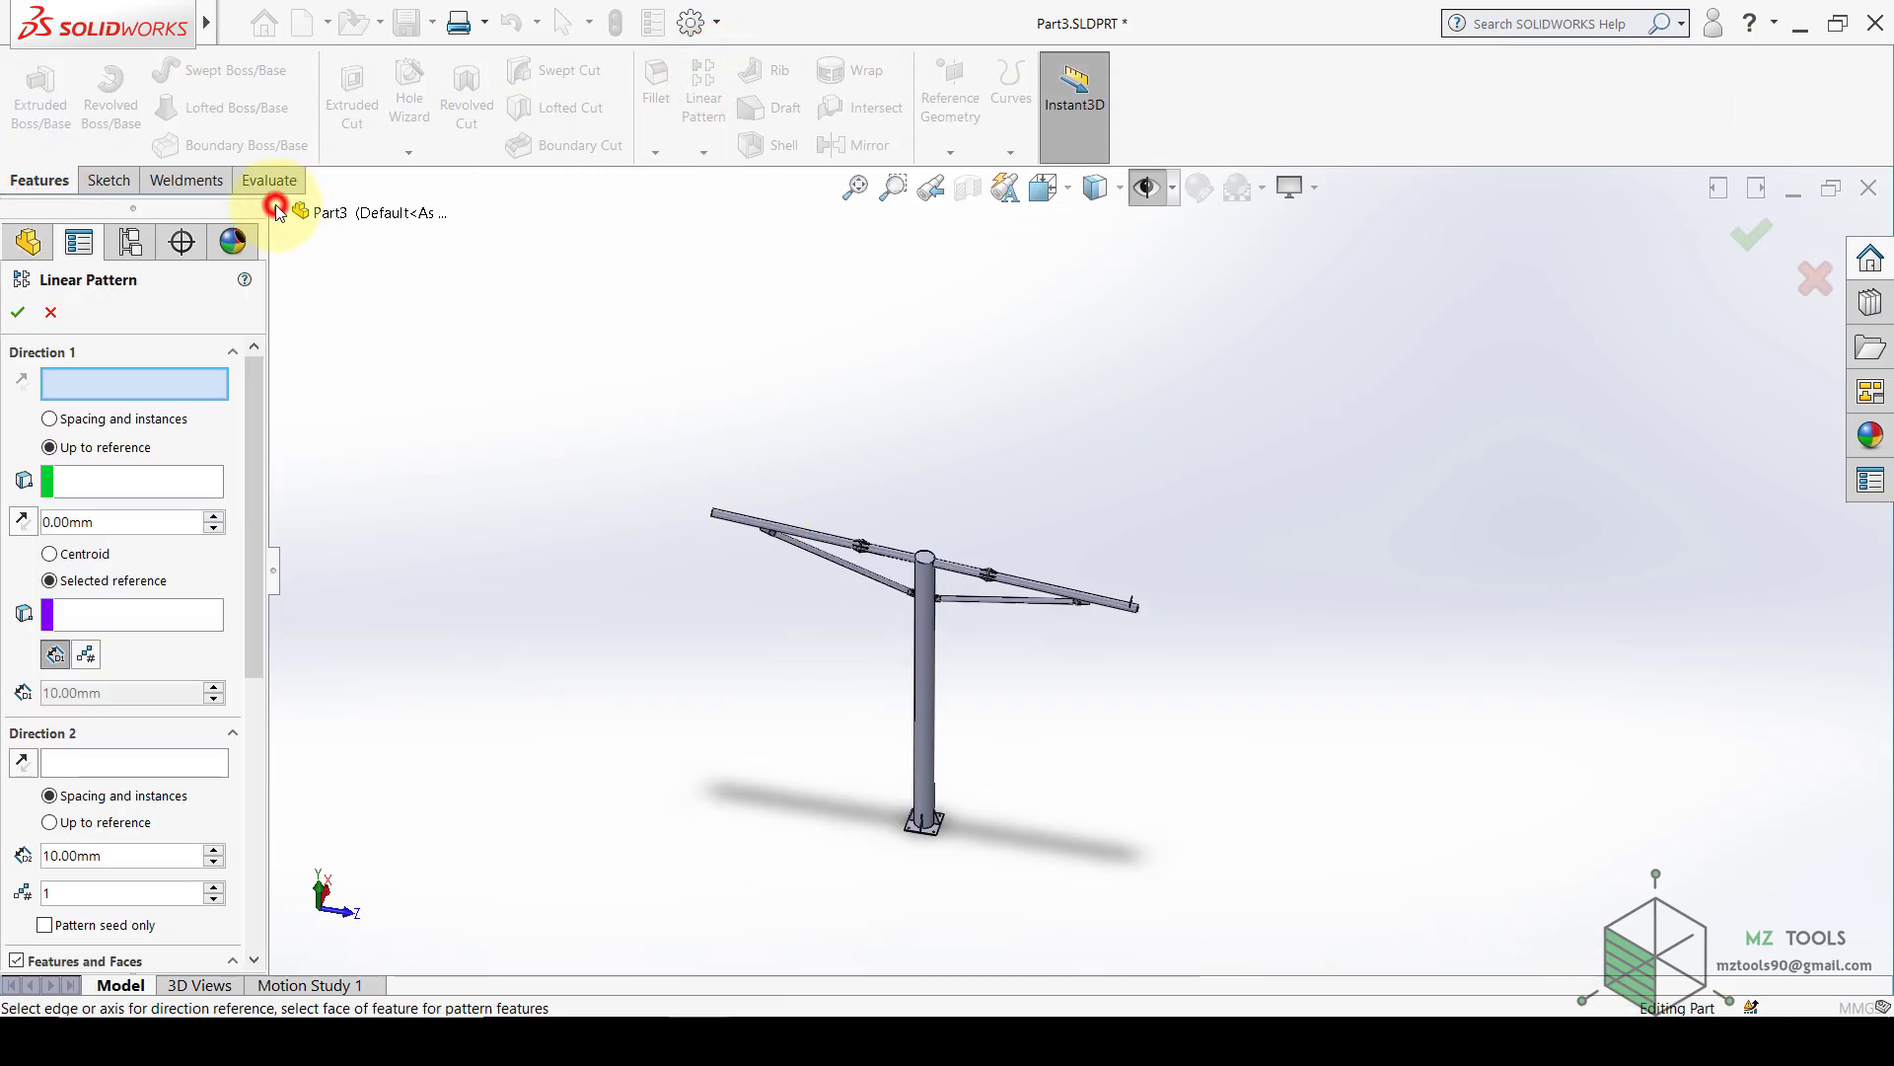
left_click(277, 209)
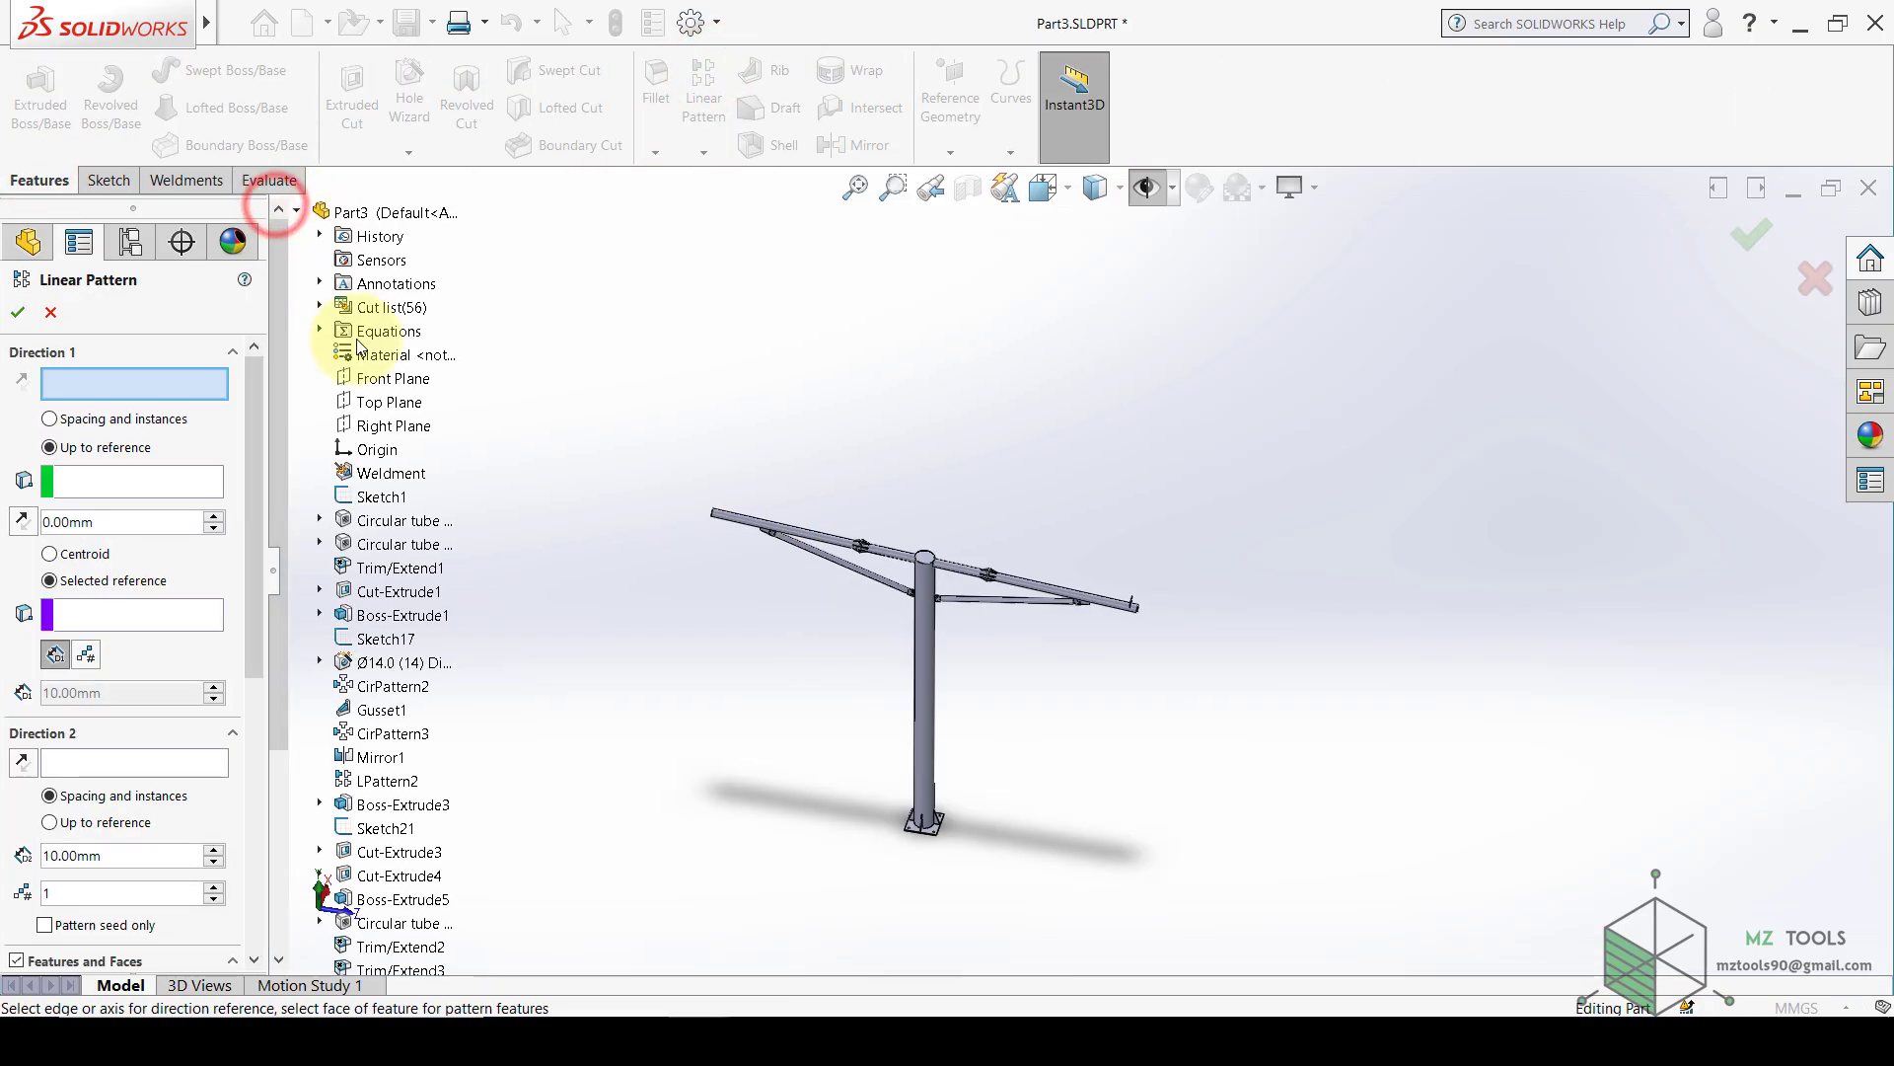
left_click(399, 426)
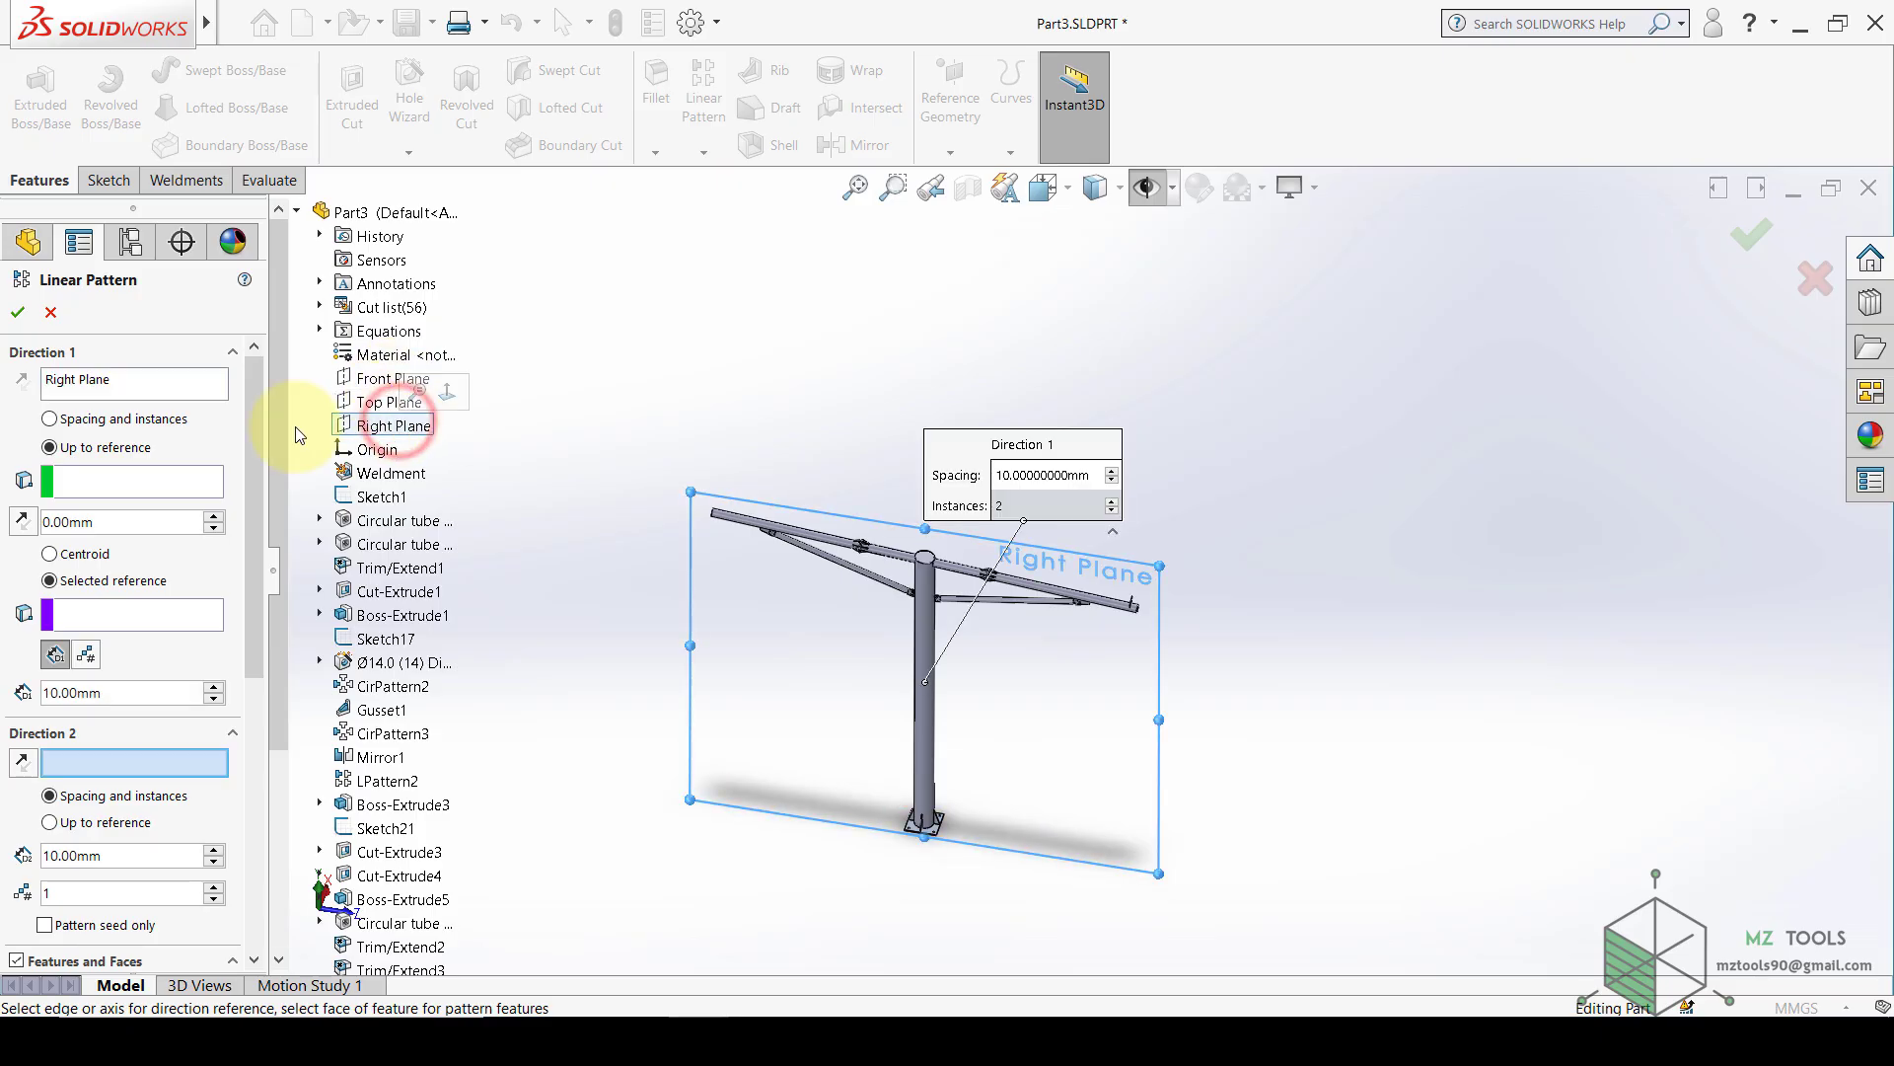
- Switch Direction 1 to spacing and instances and link its spacing to the C to C (5000 mm) global variable
left_click(50, 420)
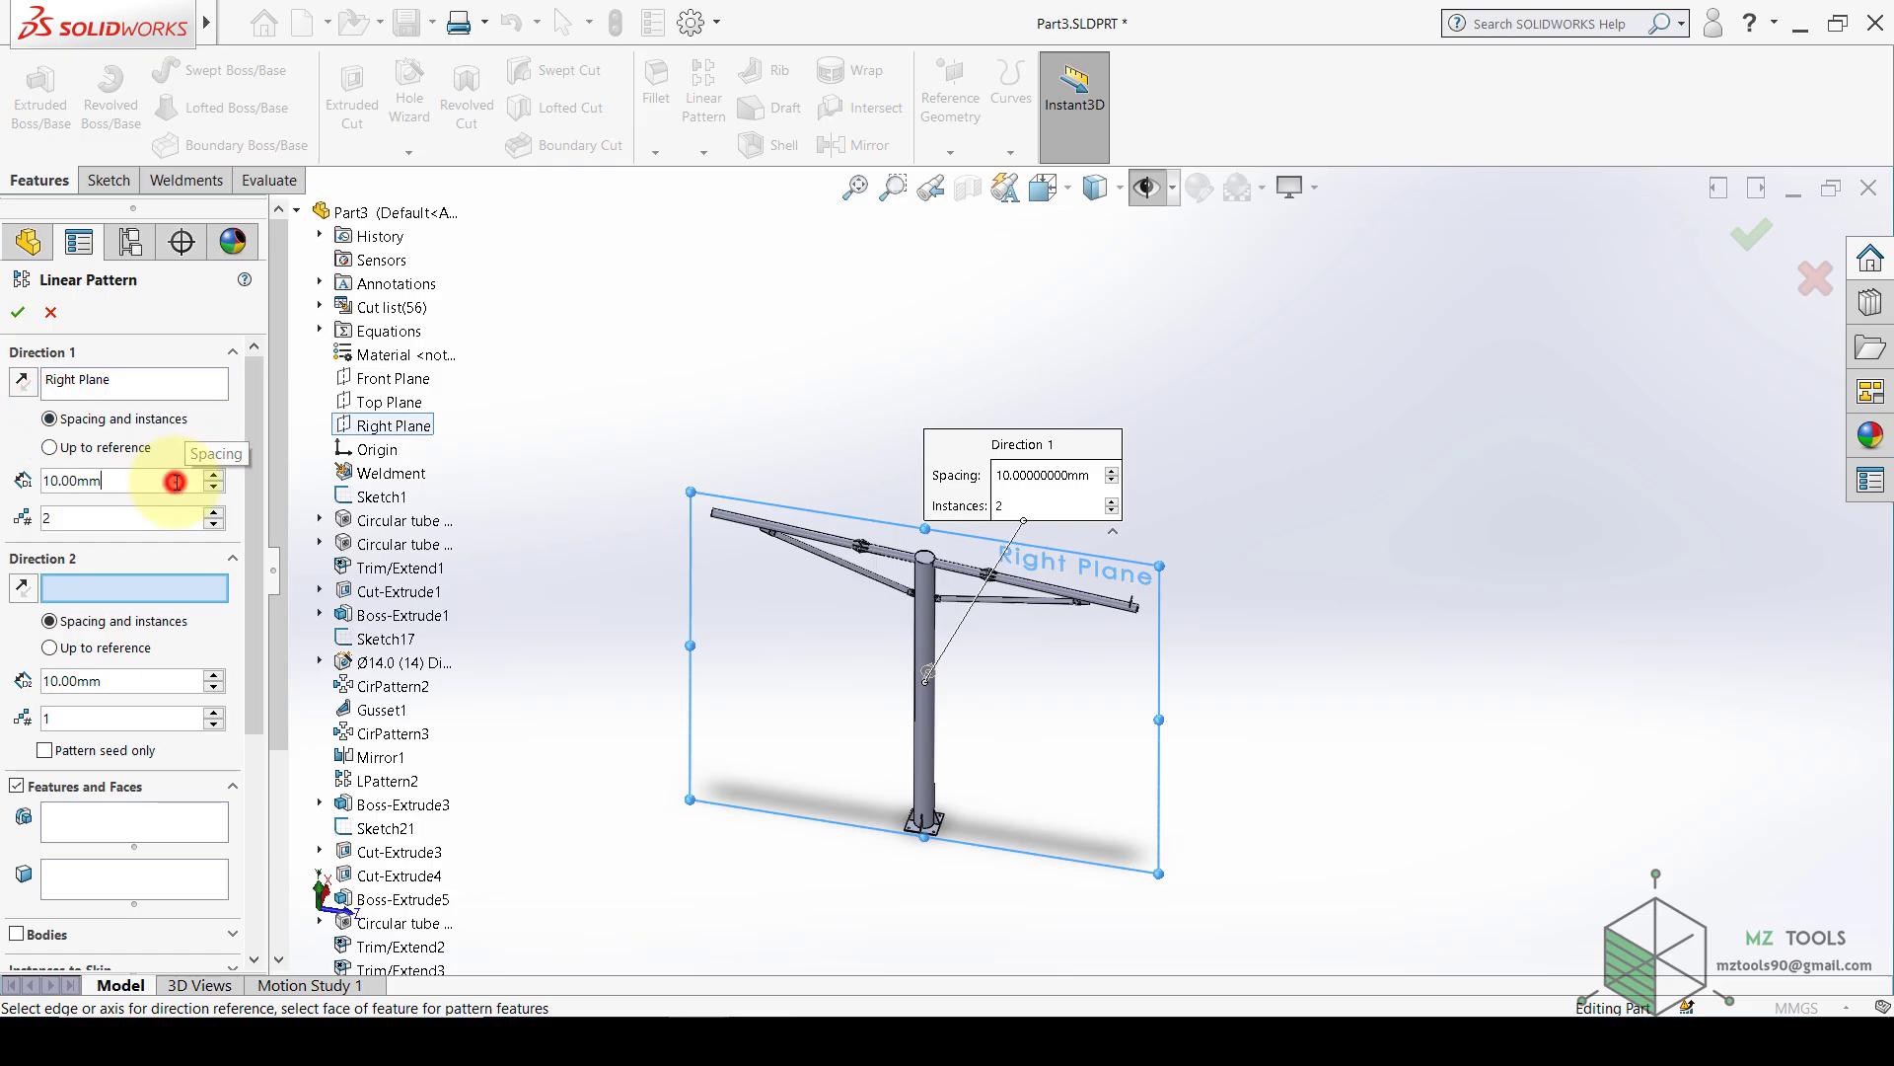
type("=")
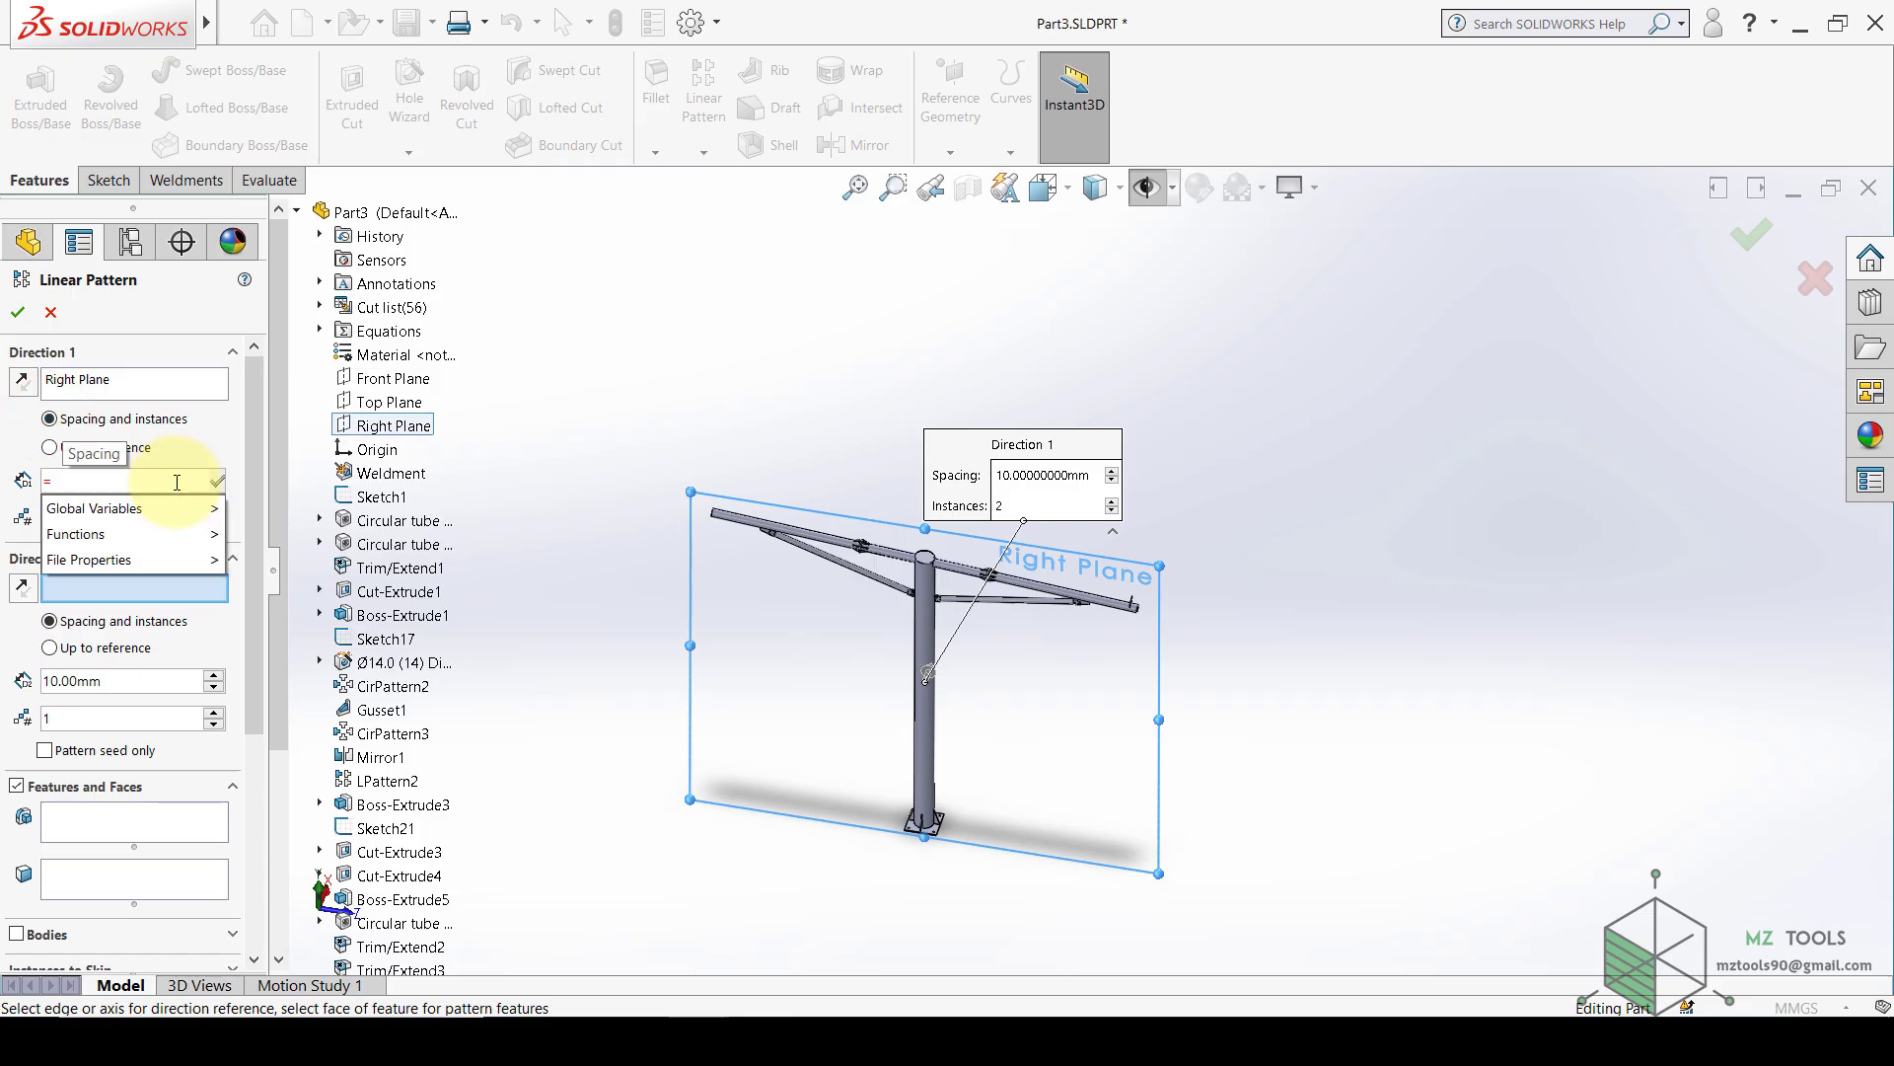
mouse_move(169, 515)
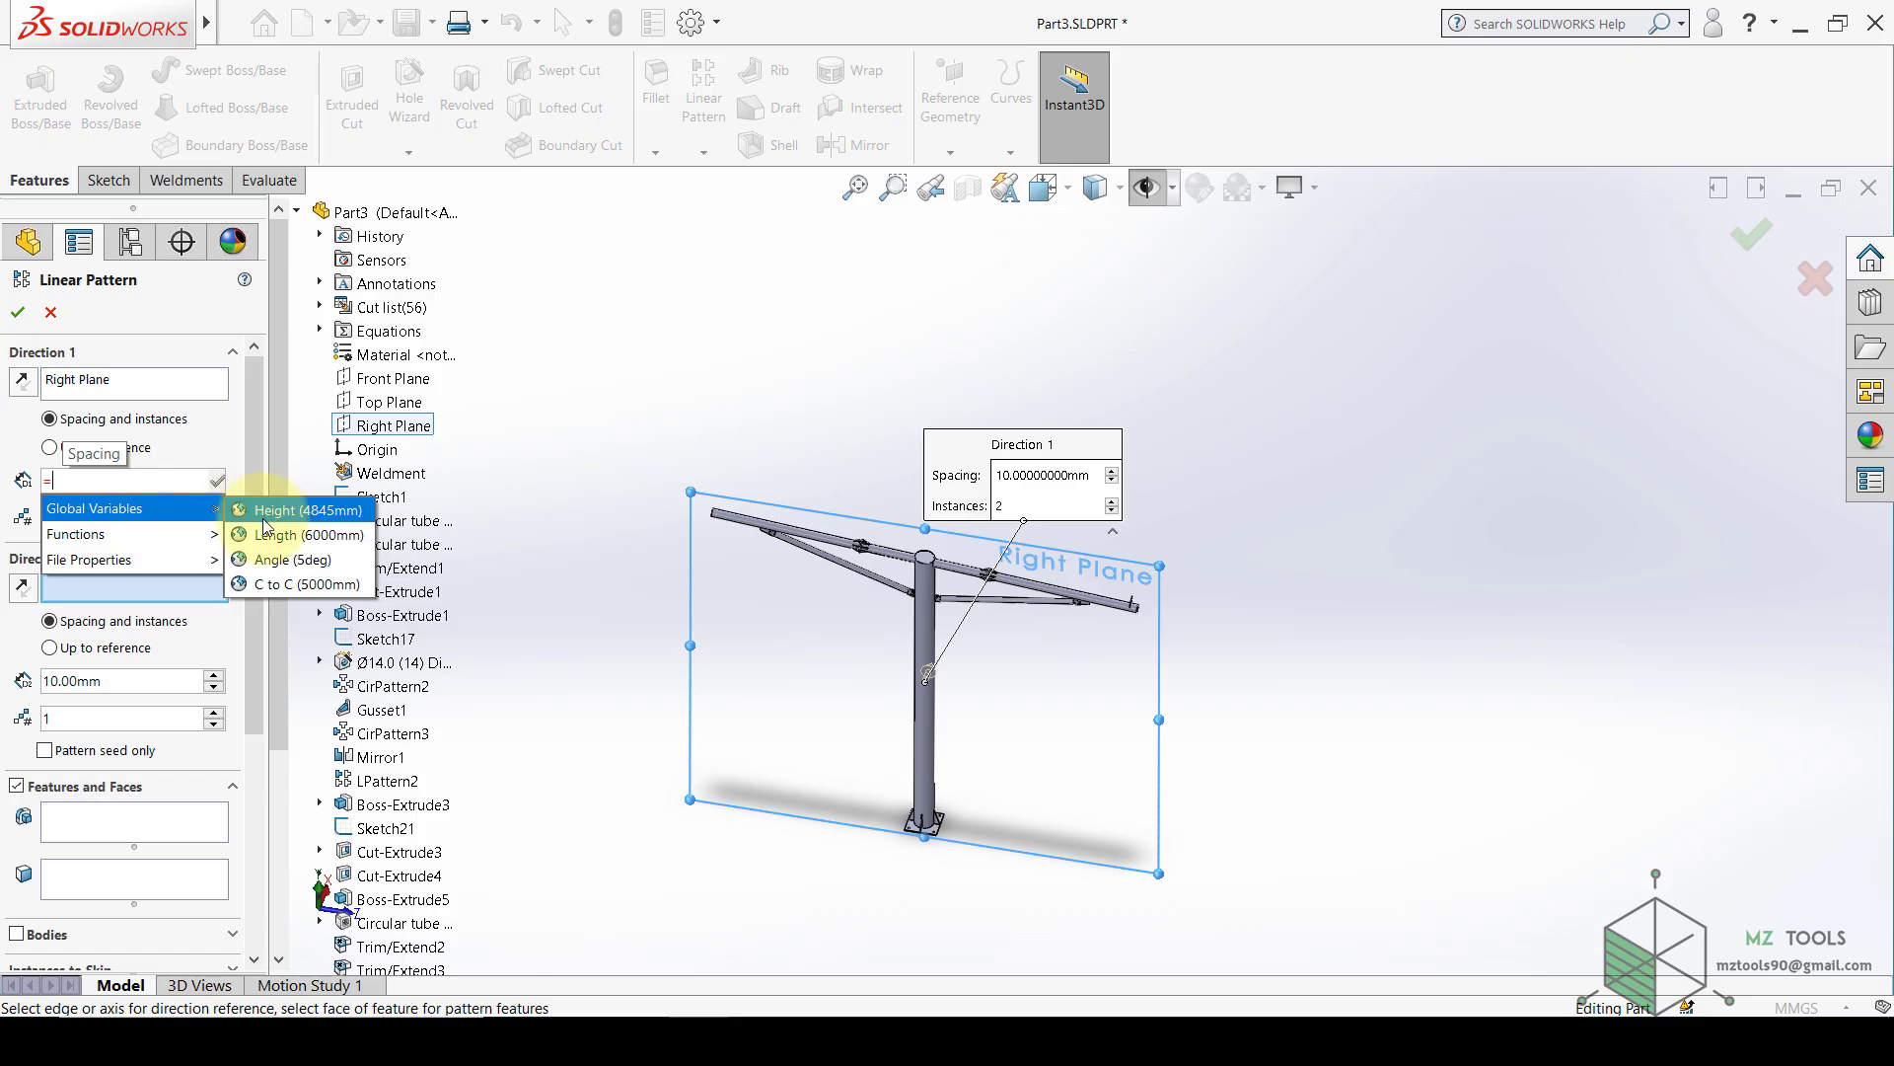
left_click(308, 584)
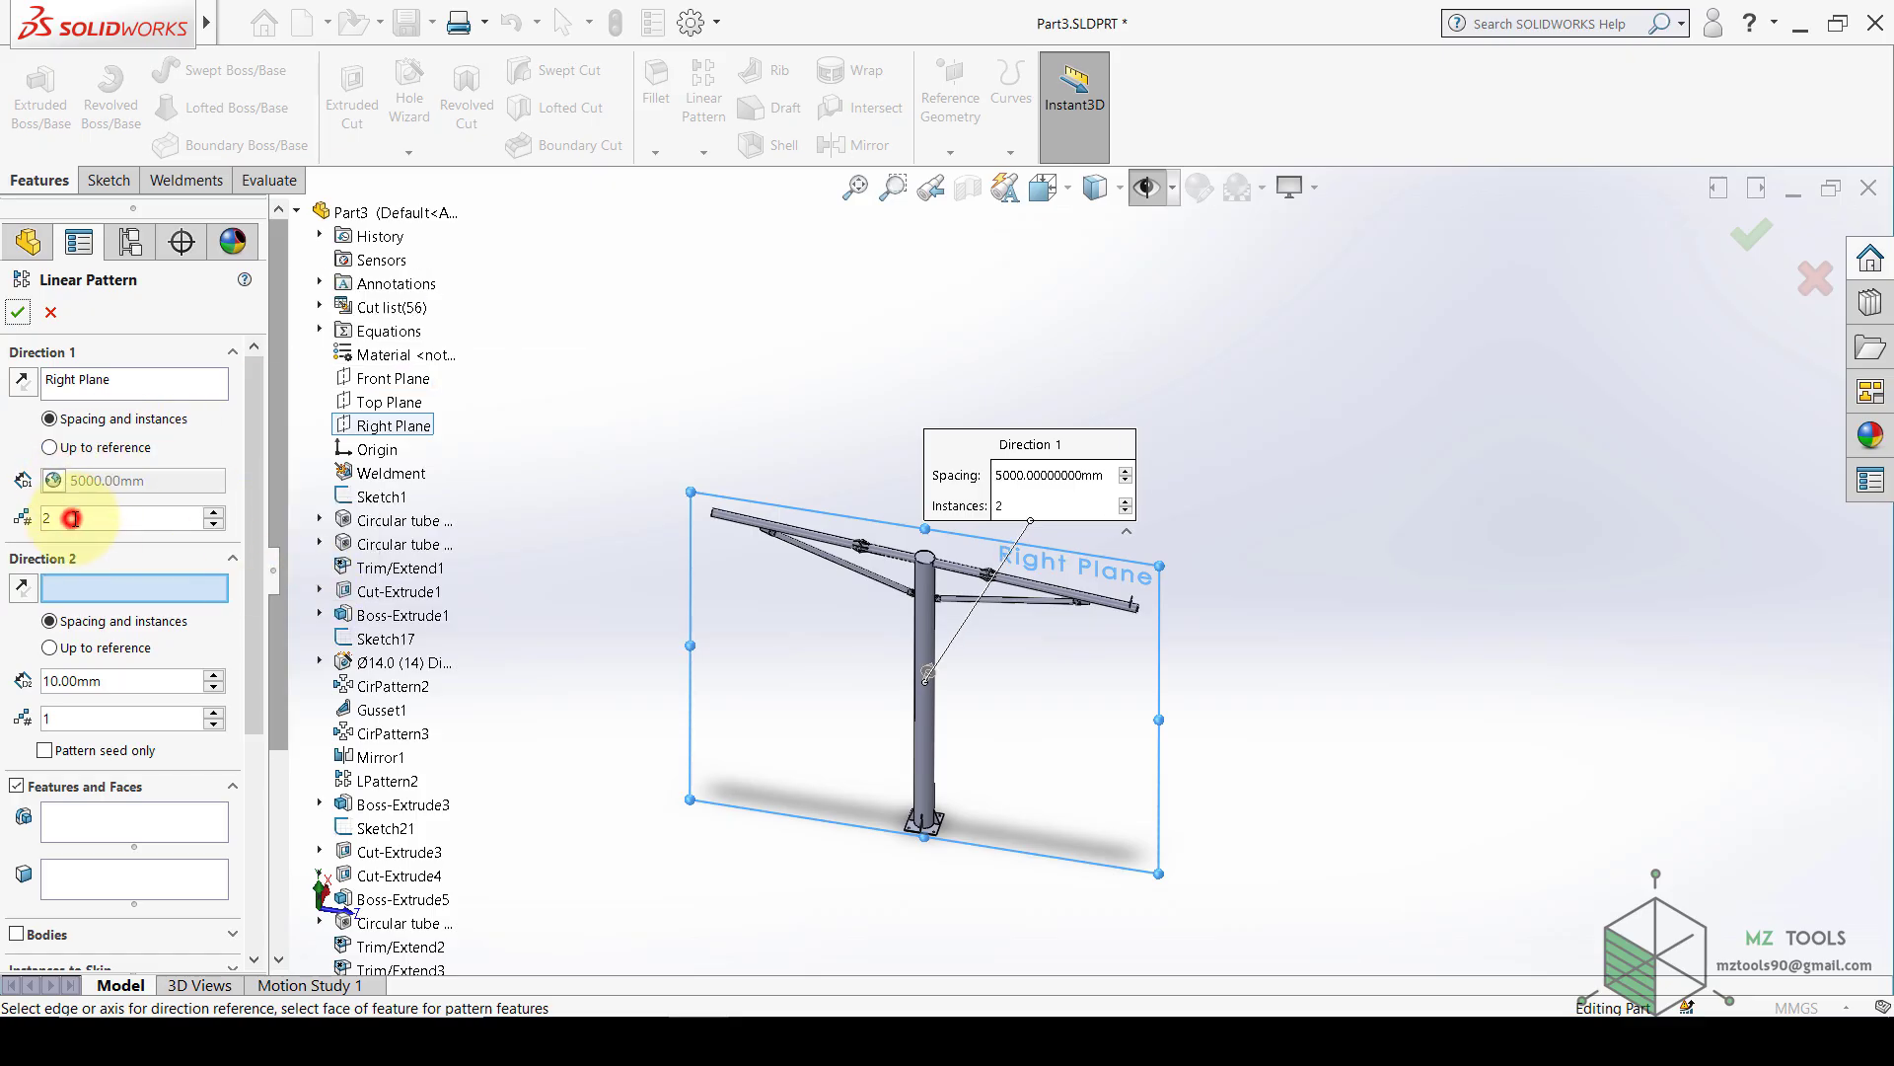
- Pattern bodies instead of features, select all bodies of the post and beam structure, and accept the two-instance linear pattern
left_click_drag(252, 531, 242, 673)
left_click(46, 654)
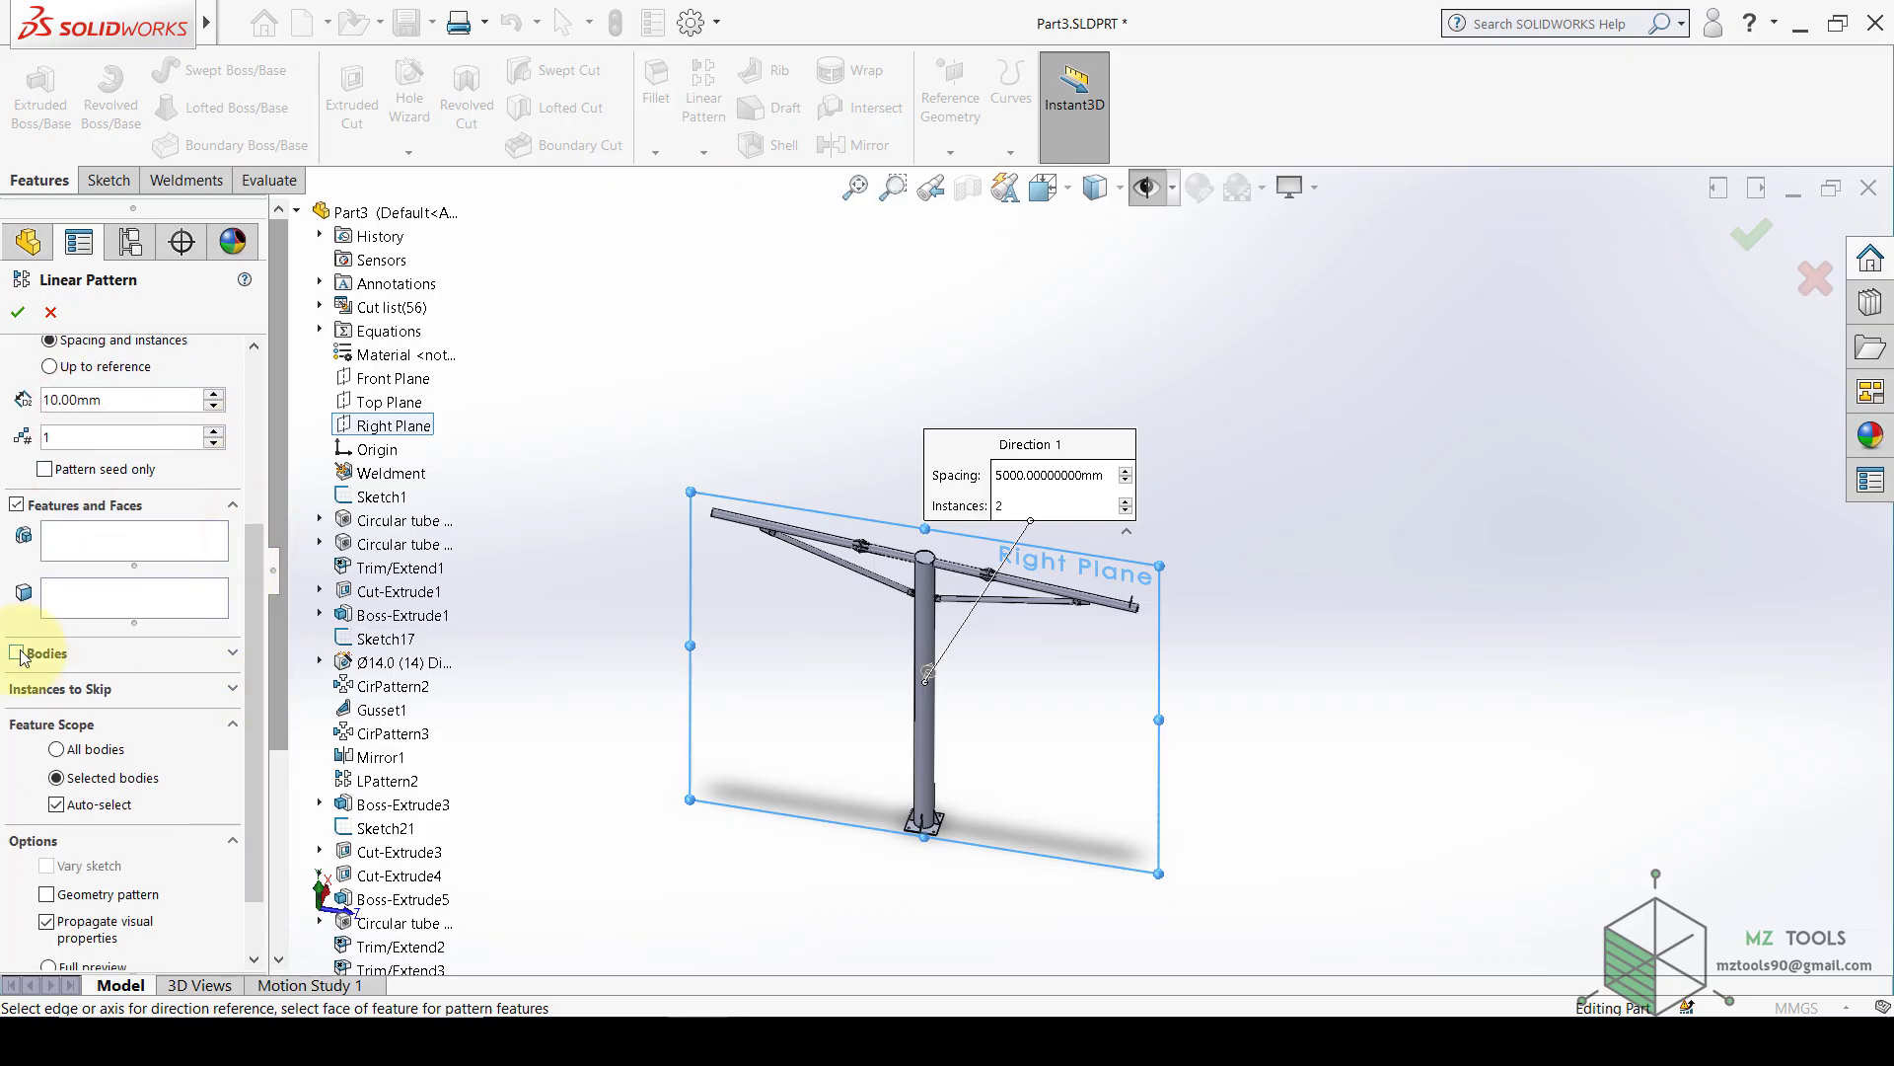
middle_click_drag(1091, 710, 1288, 493)
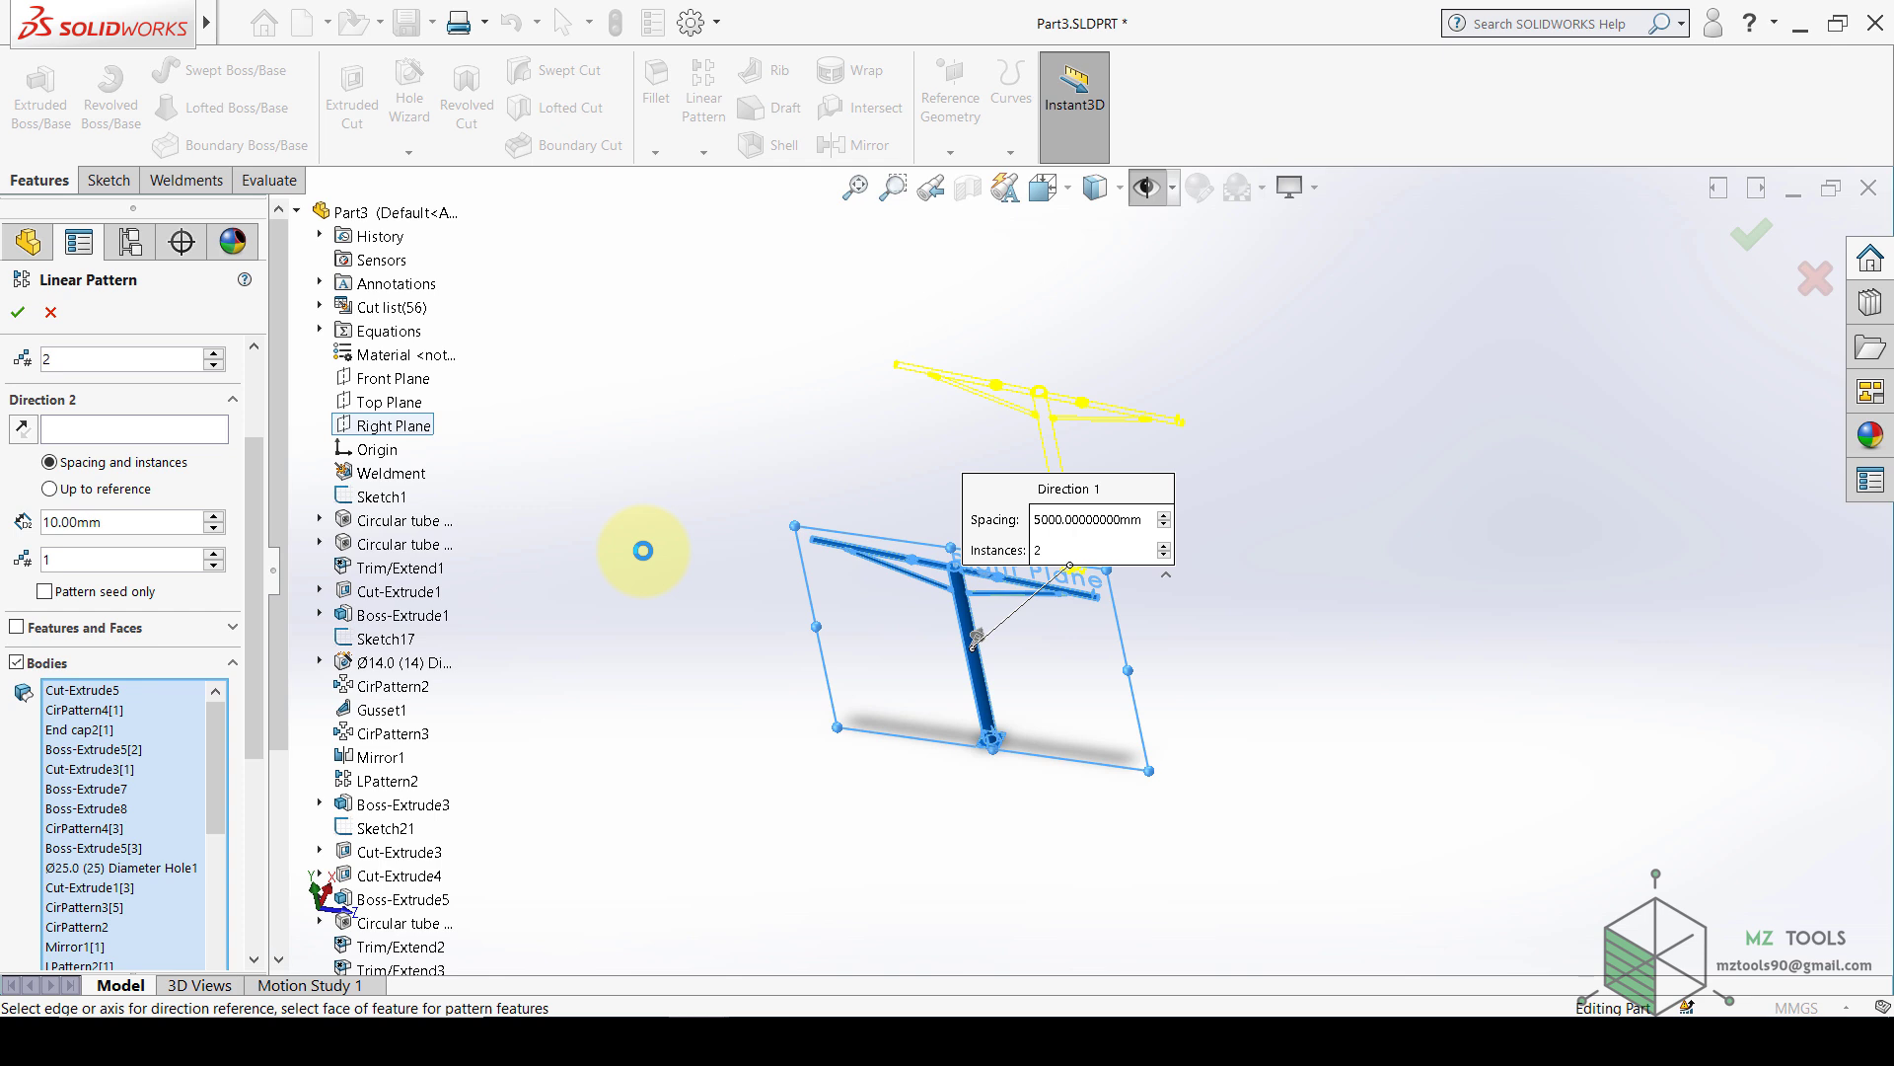
left_click(15, 314)
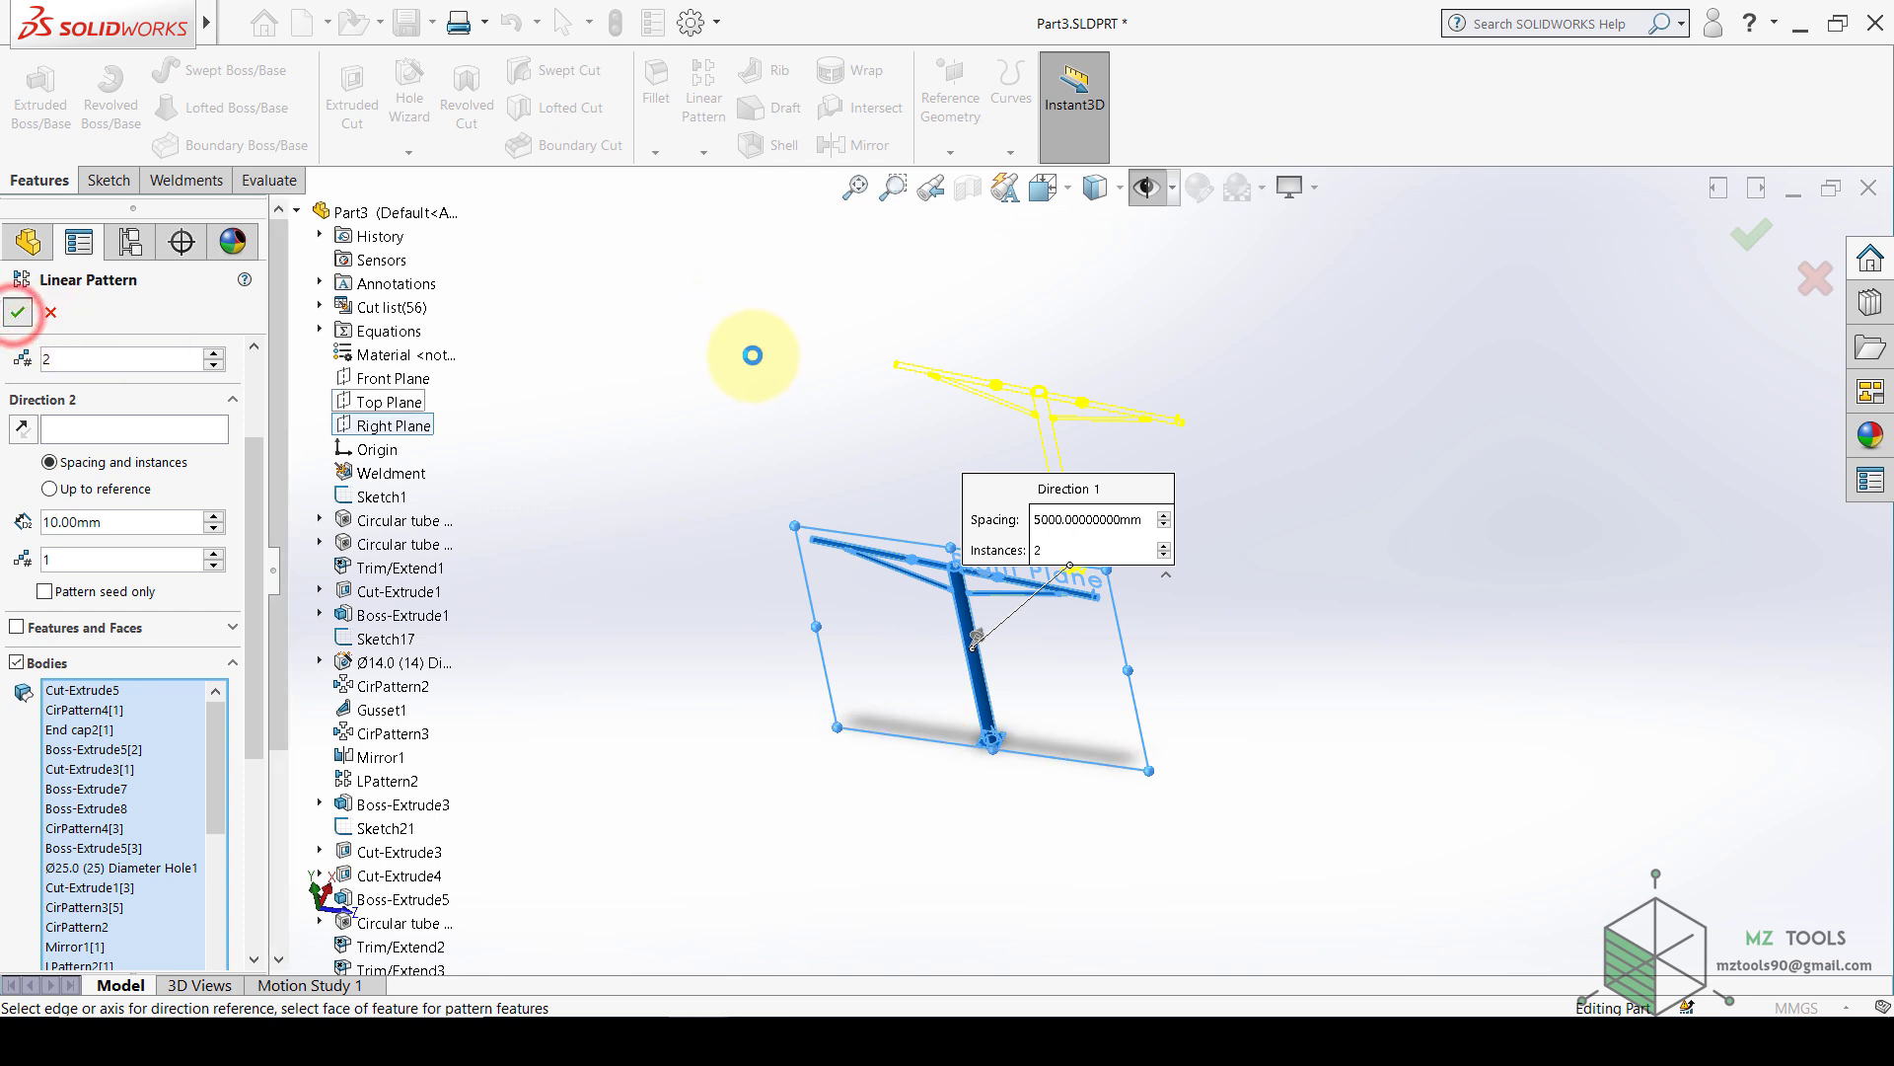